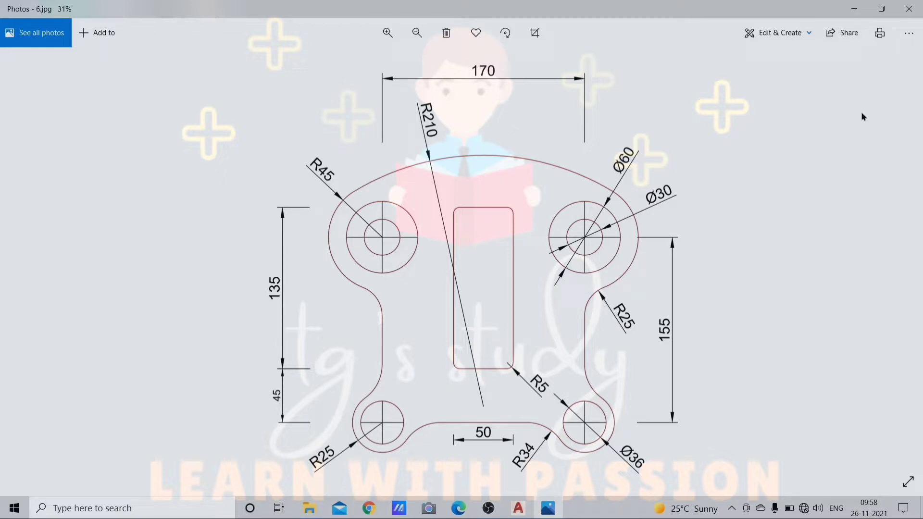
- Minimize the Photos window showing the 6.jpg reference plate drawing
click(855, 9)
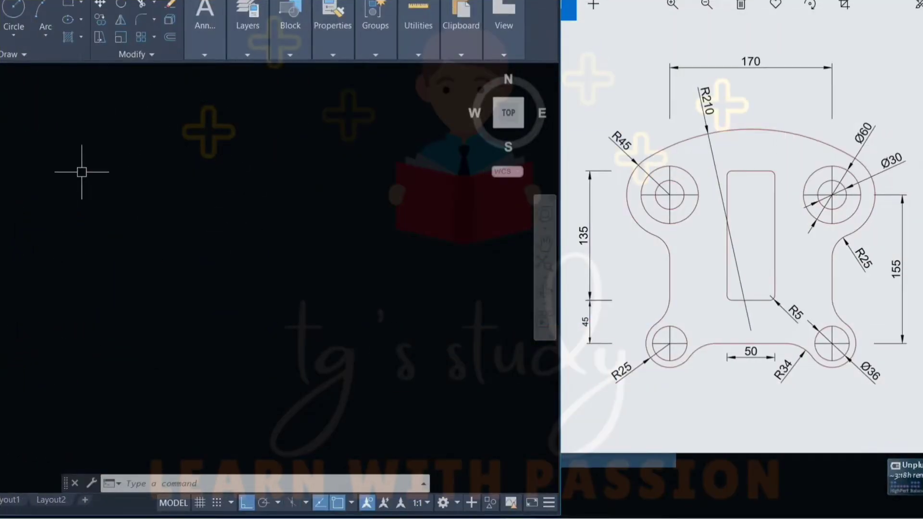
- Clear stray selections, then set units to Decimal, 0 precision, Millimeters insertion scale
key(Escape)
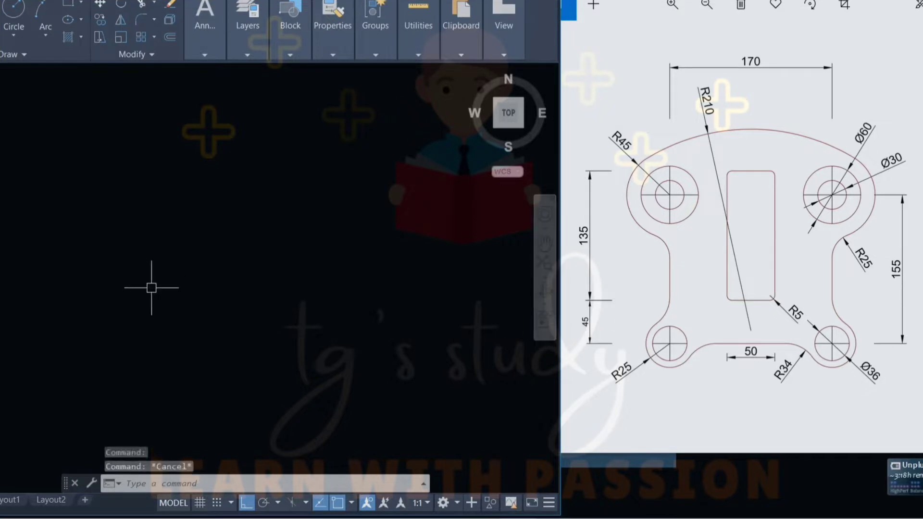
click(149, 285)
key(Escape)
key(Escape)
key(Escape)
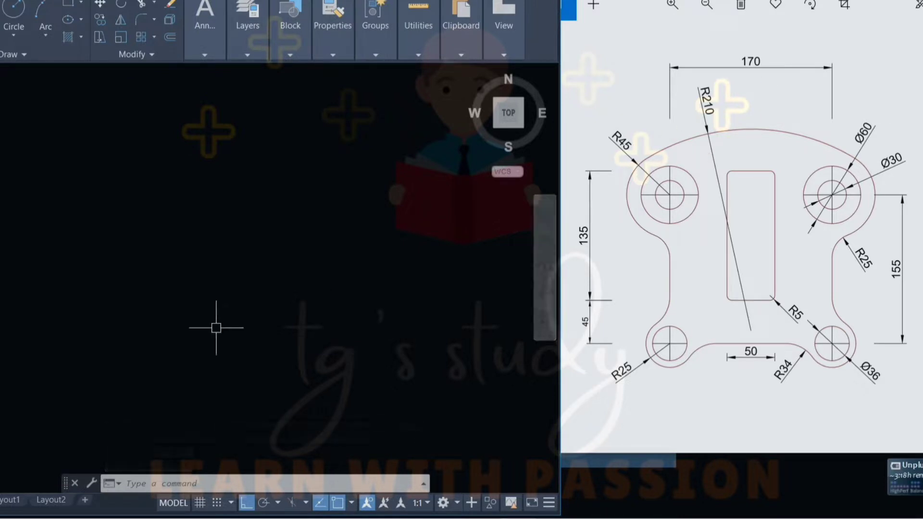
click(182, 336)
key(Escape)
key(Escape)
key(Escape)
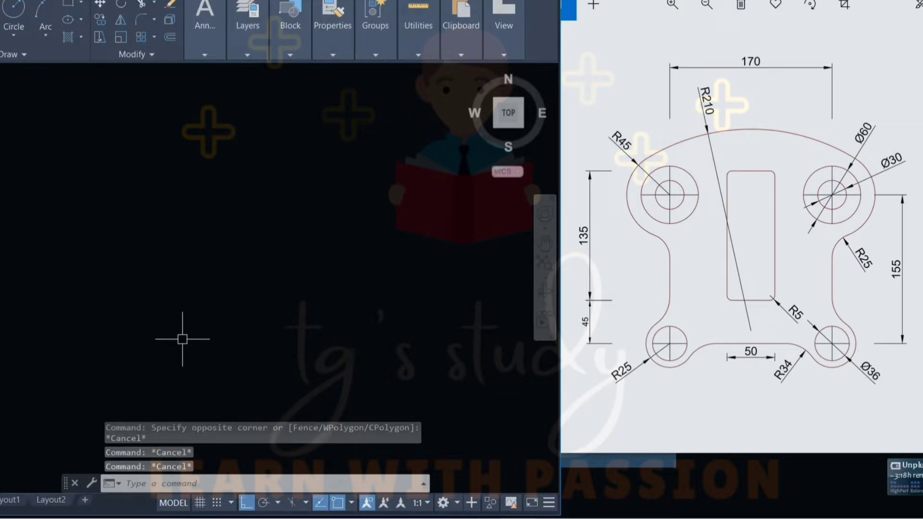
text(un)
key(Return)
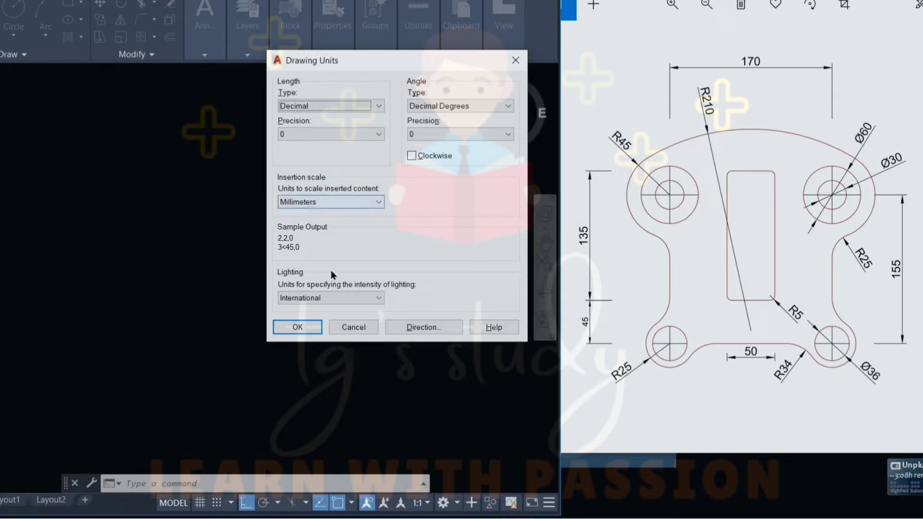
click(299, 327)
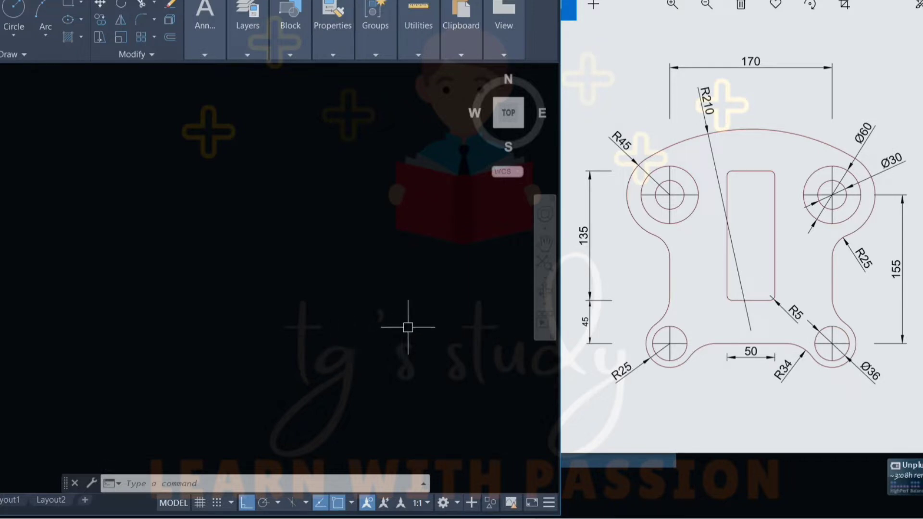
- Draw a long horizontal baseline across the lower part of the drawing
text(l)
key(Return)
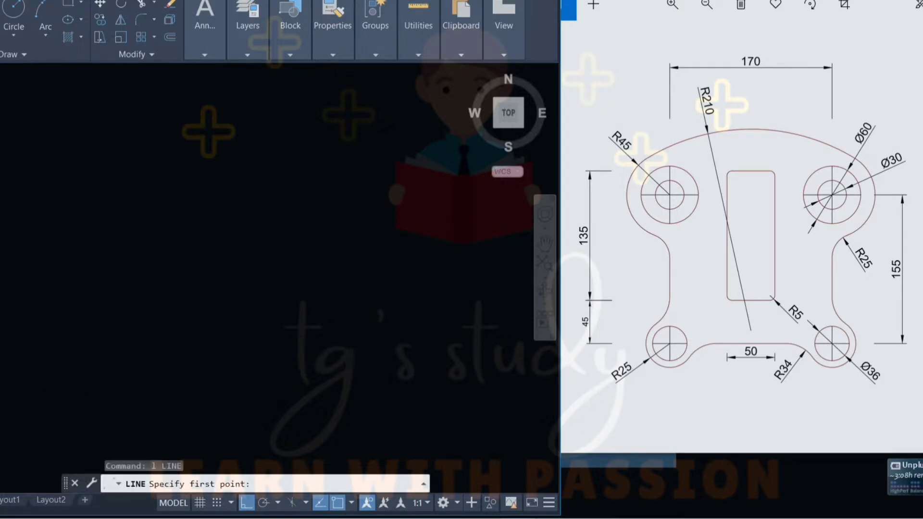
click(32, 391)
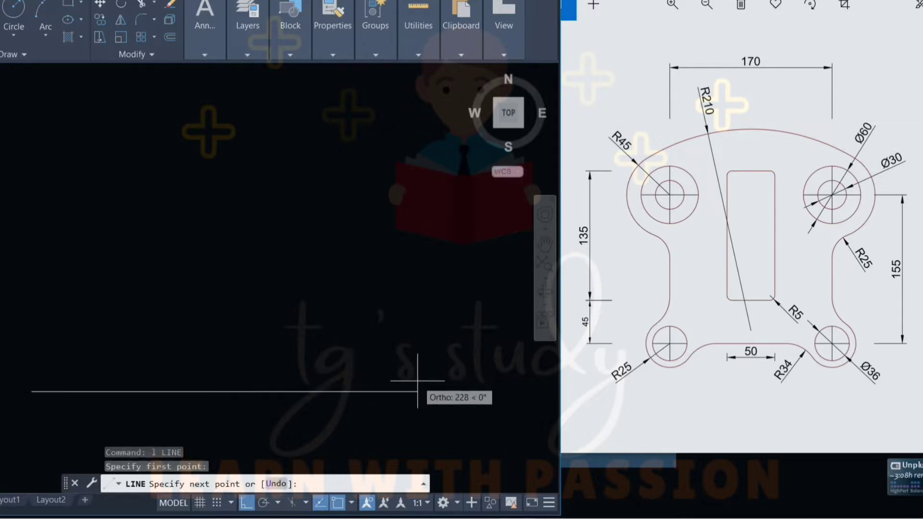
click(454, 380)
key(Escape)
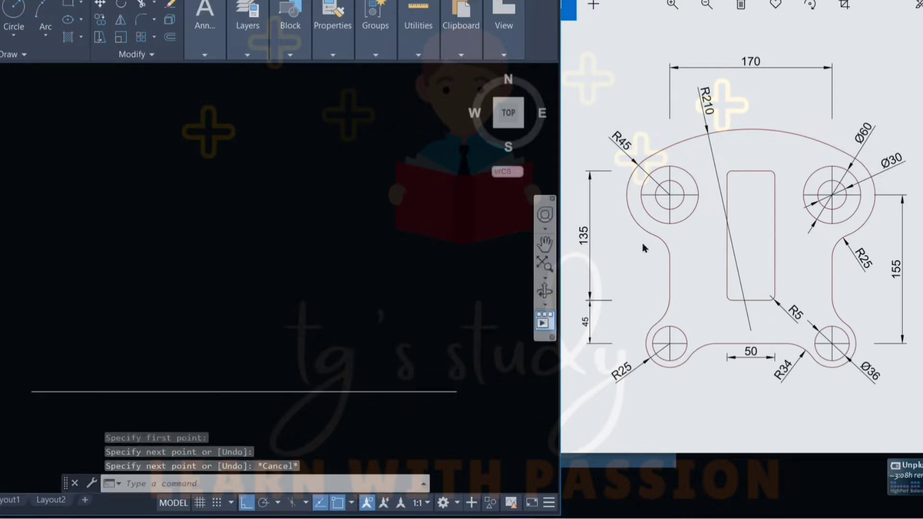
- Draw a vertical line crossing the baseline near its left end
key(Return)
click(122, 132)
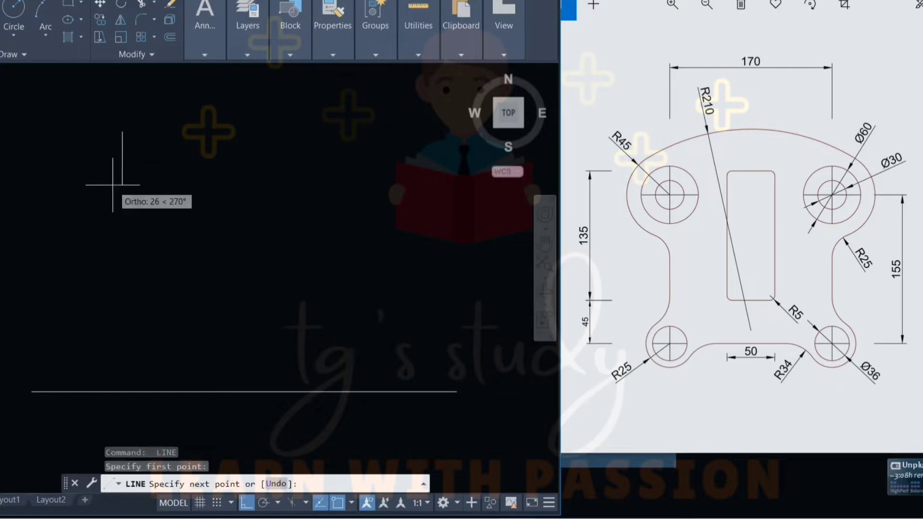
click(127, 410)
key(Escape)
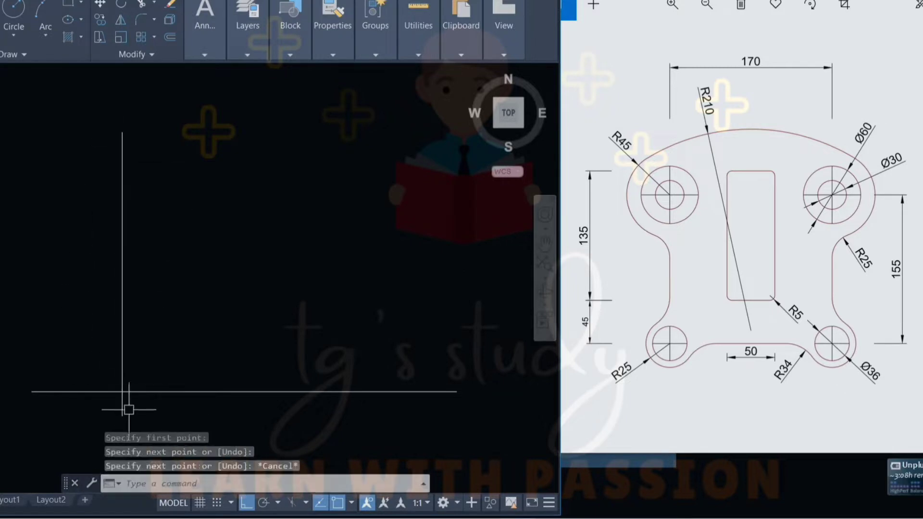
- Select and inspect the horizontal baseline, then deselect it
click(373, 391)
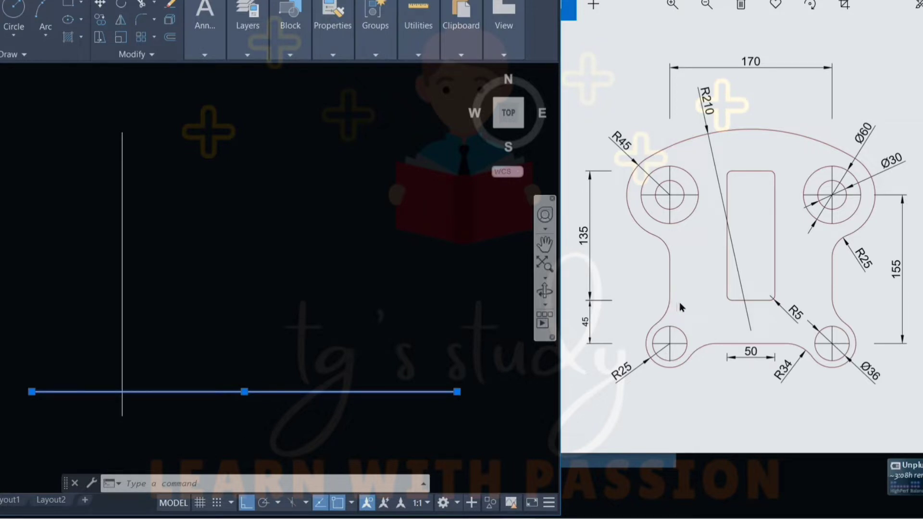
click(270, 329)
key(Escape)
key(Escape)
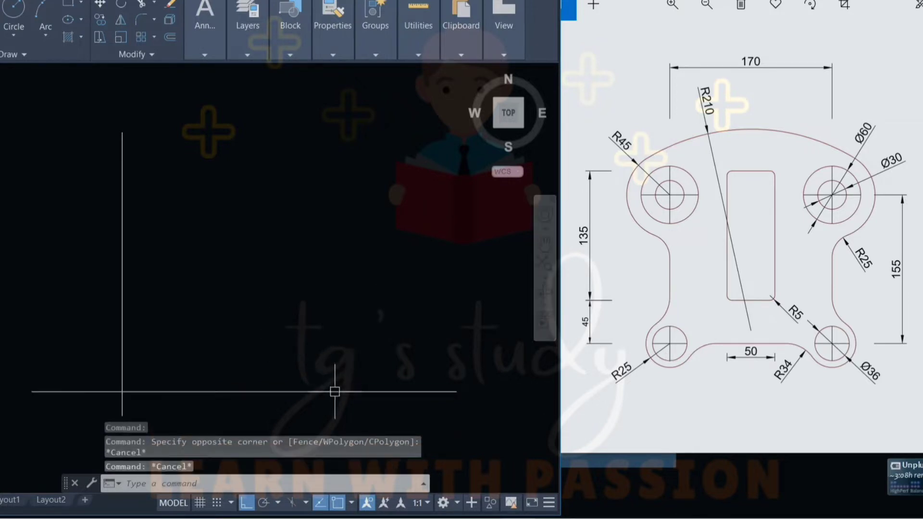
click(335, 392)
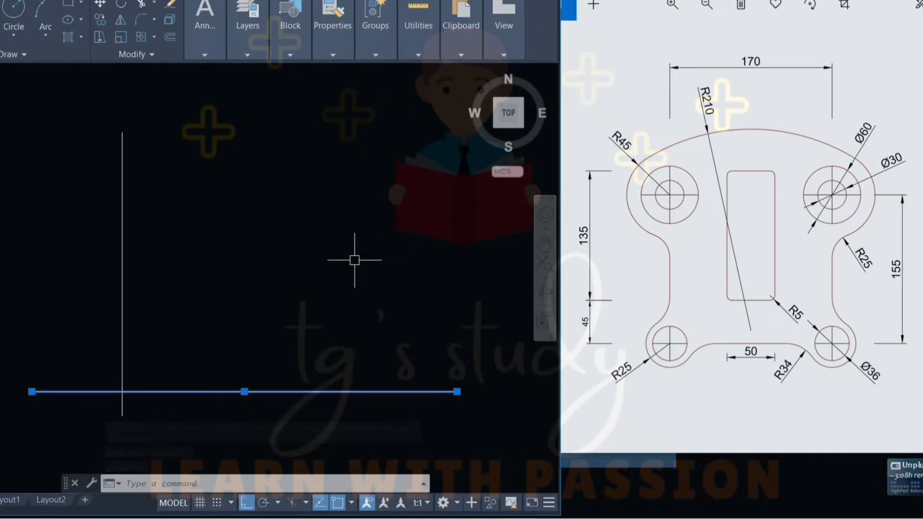
key(Escape)
- Offset the baseline 155 upward to create the top line
text(o)
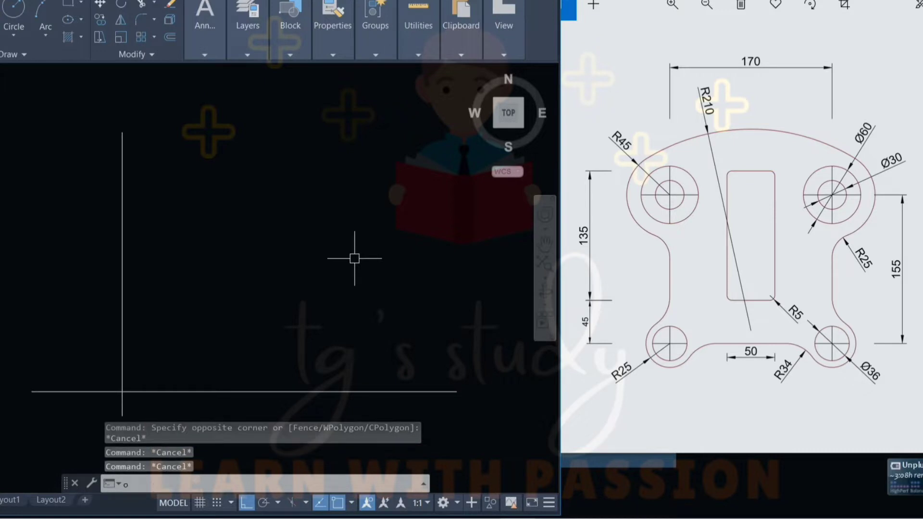
key(Return)
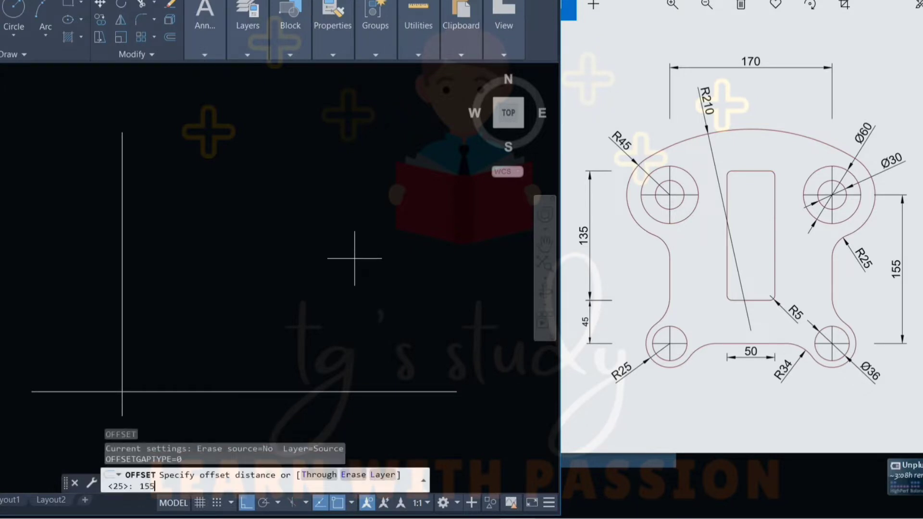
key(Return)
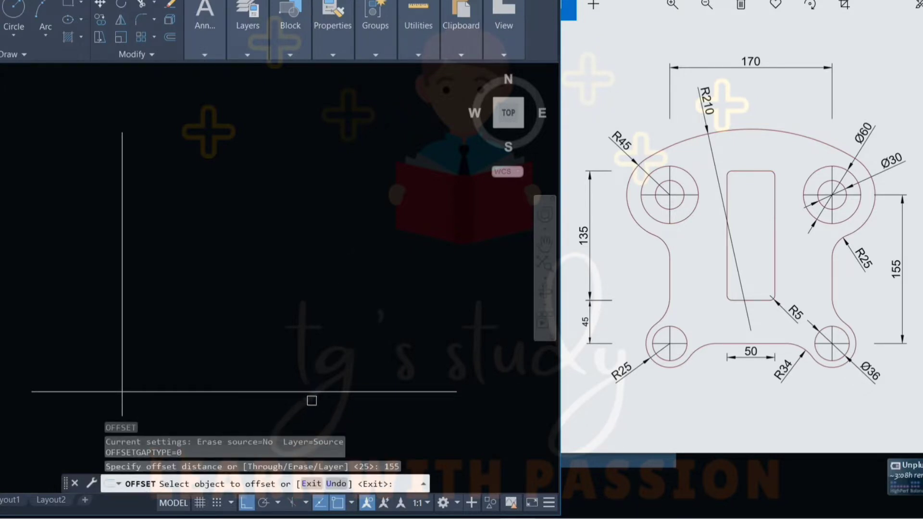
click(322, 393)
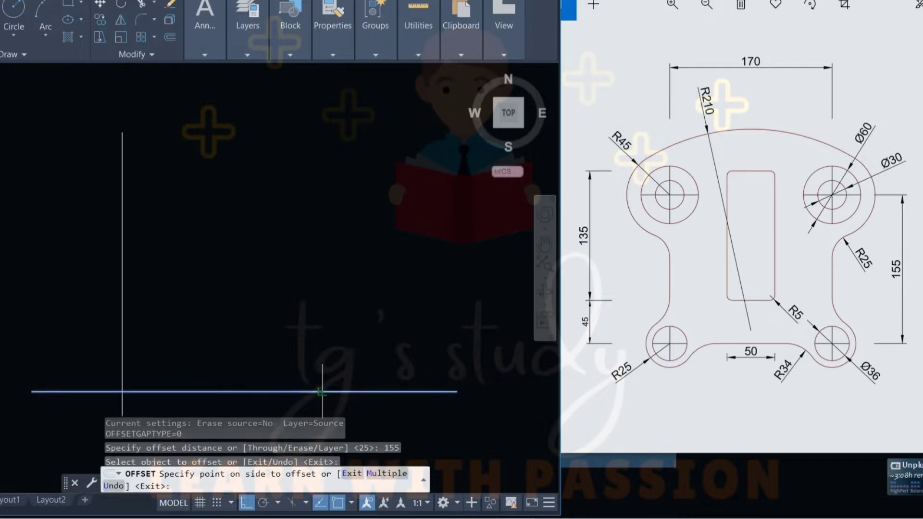
click(337, 330)
key(Escape)
key(Escape)
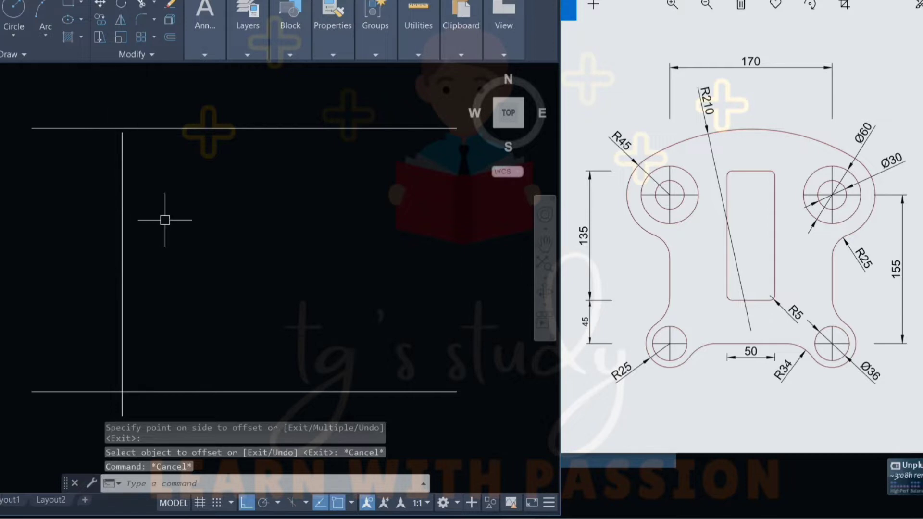
- Extend the left vertical line up to the new top line
text(ex)
key(Return)
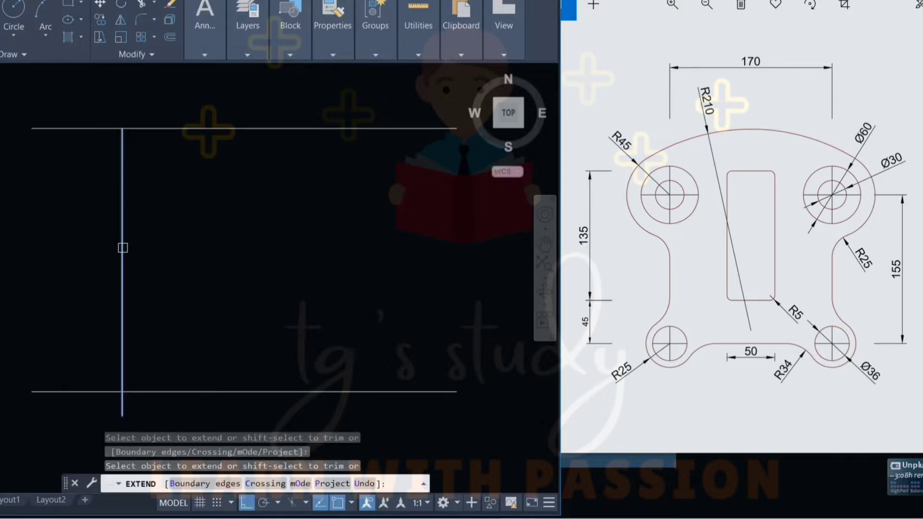
click(122, 244)
key(Escape)
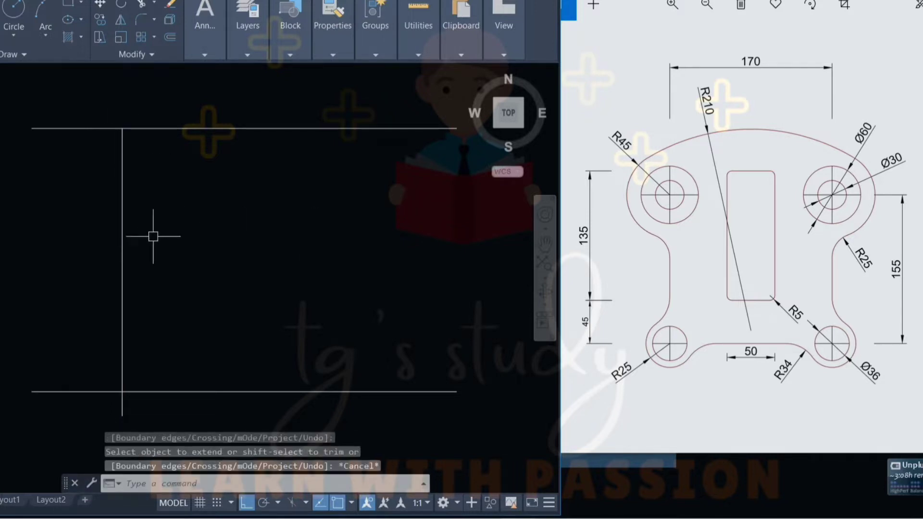
click(123, 238)
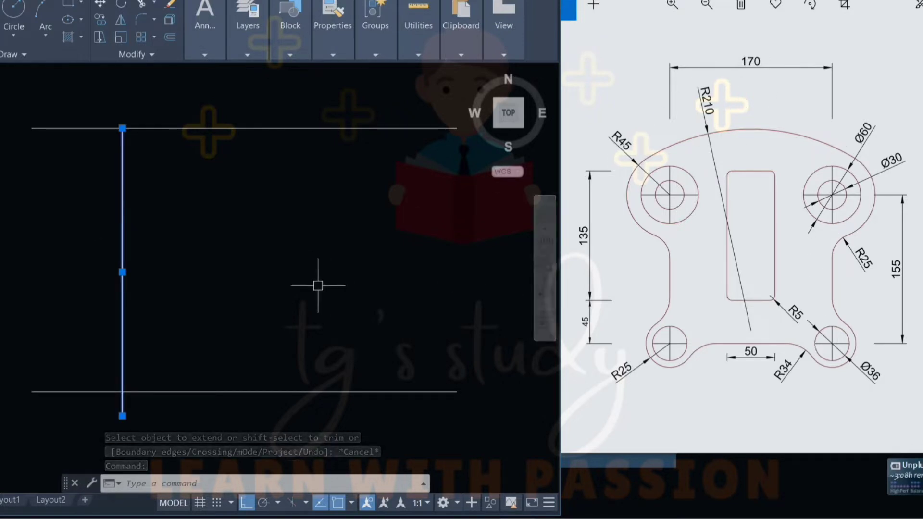
key(Escape)
key(Escape)
- Offset the left vertical line 170 to the right
text(o)
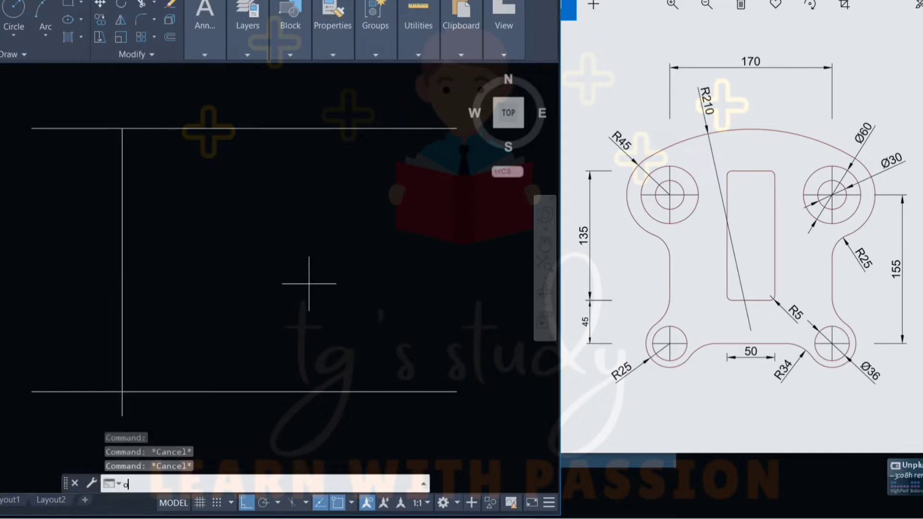
key(Return)
text(0)
key(Return)
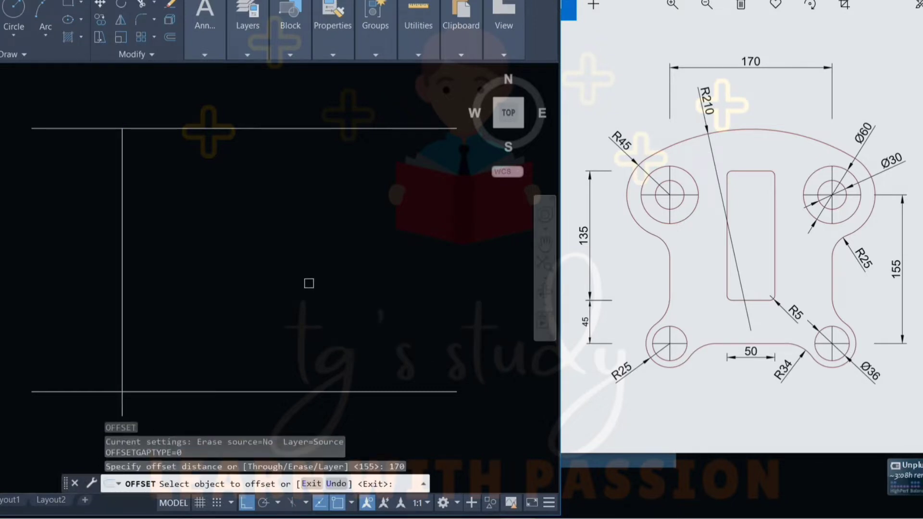
click(124, 325)
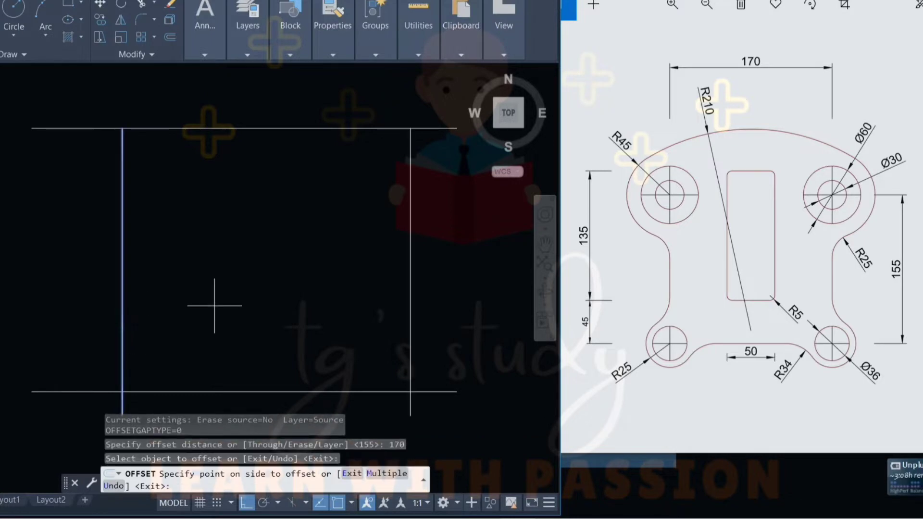
click(226, 301)
key(Escape)
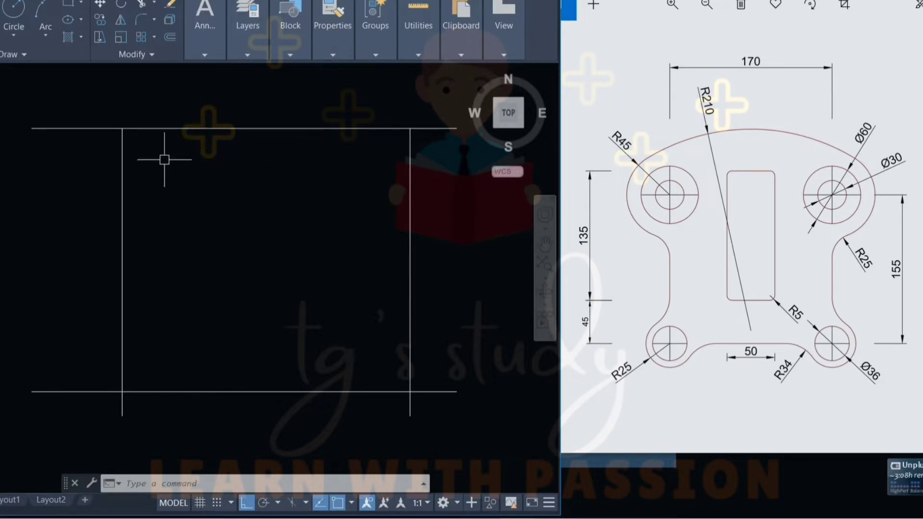
- Draw a 60-diameter circle centred on the small circle at the top-left crossing
scroll(94, 98, up, 2)
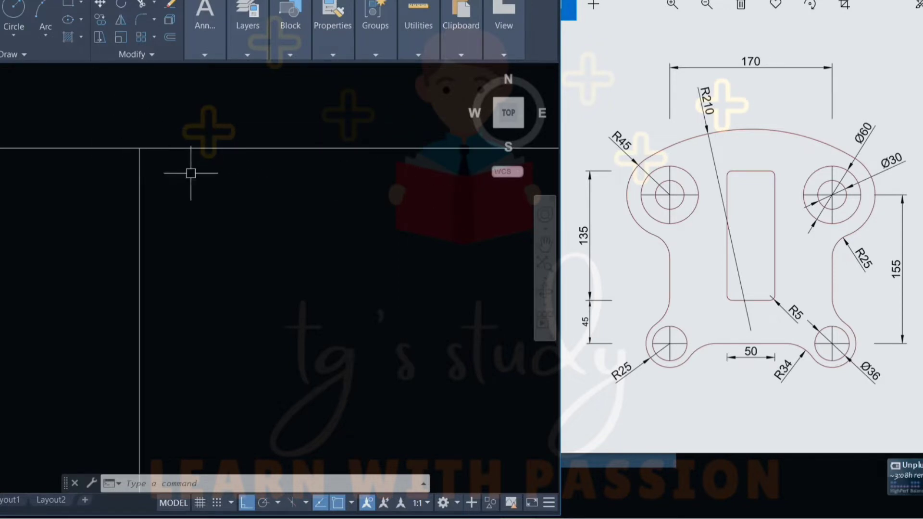
text(c)
key(Return)
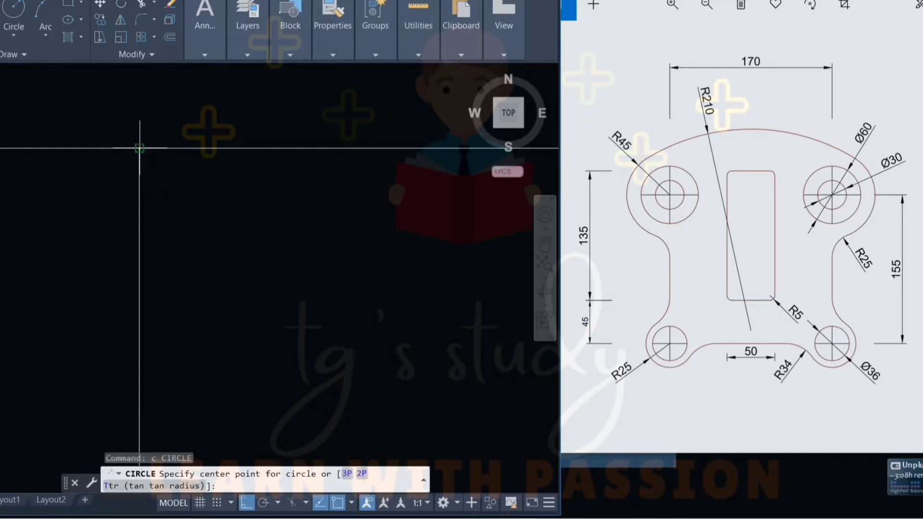
click(140, 148)
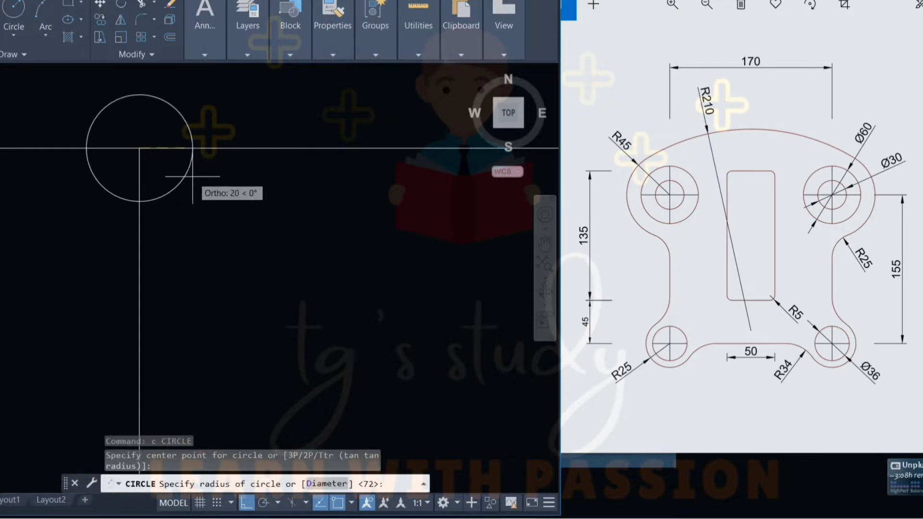
text(d)
key(Return)
text(60)
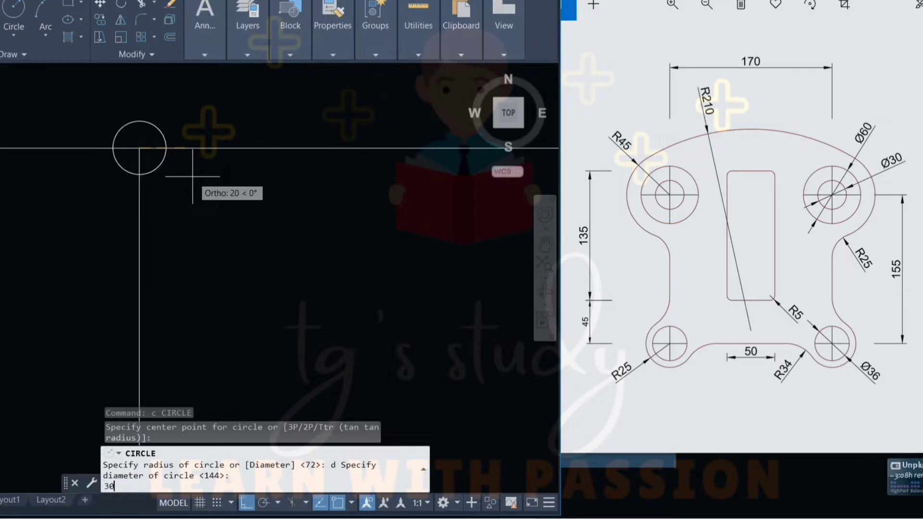
key(Return)
key(Return)
scroll(193, 177, down, 2)
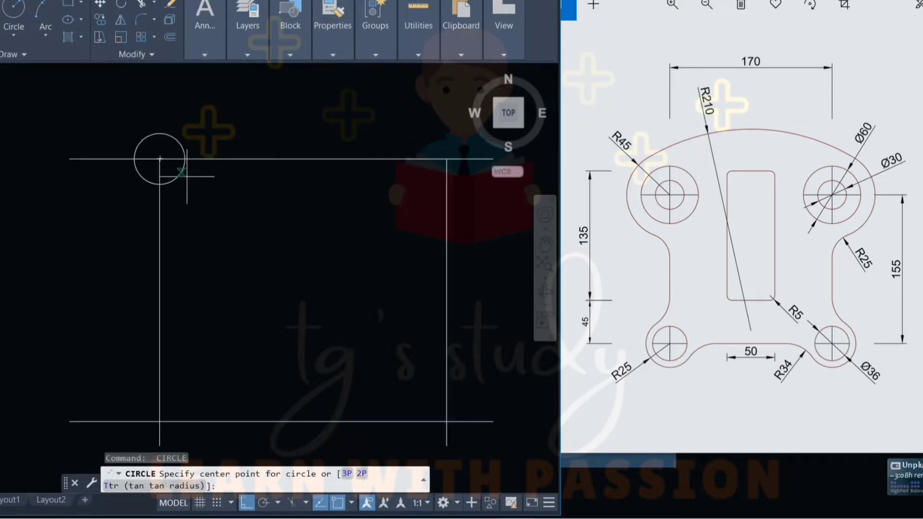
click(160, 158)
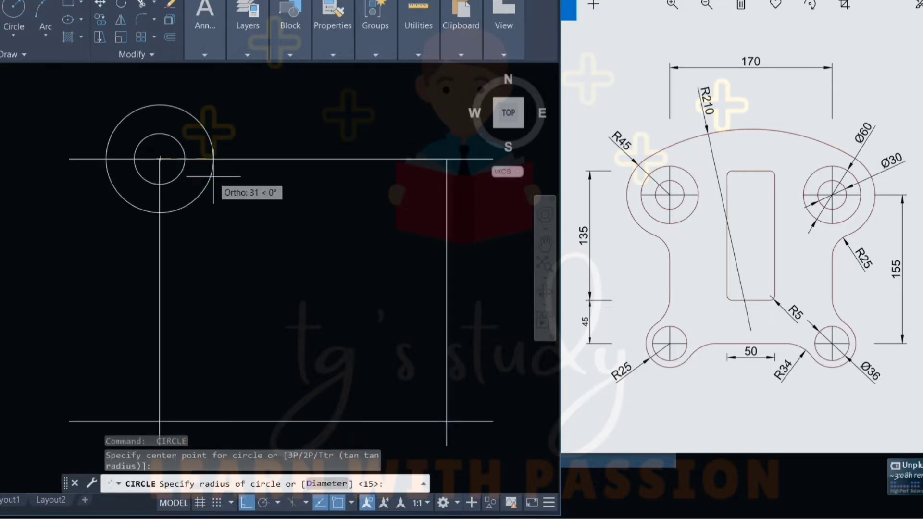
text(d)
key(Return)
text(60)
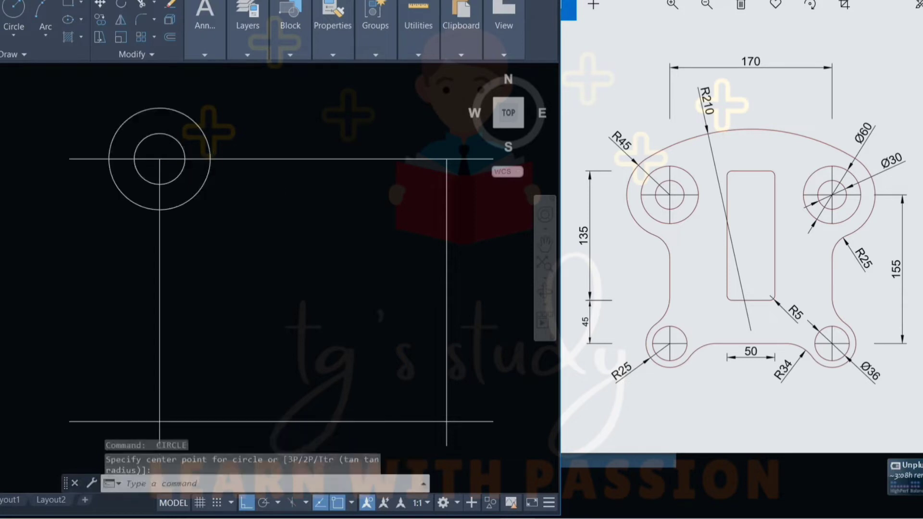
key(Return)
key(Return)
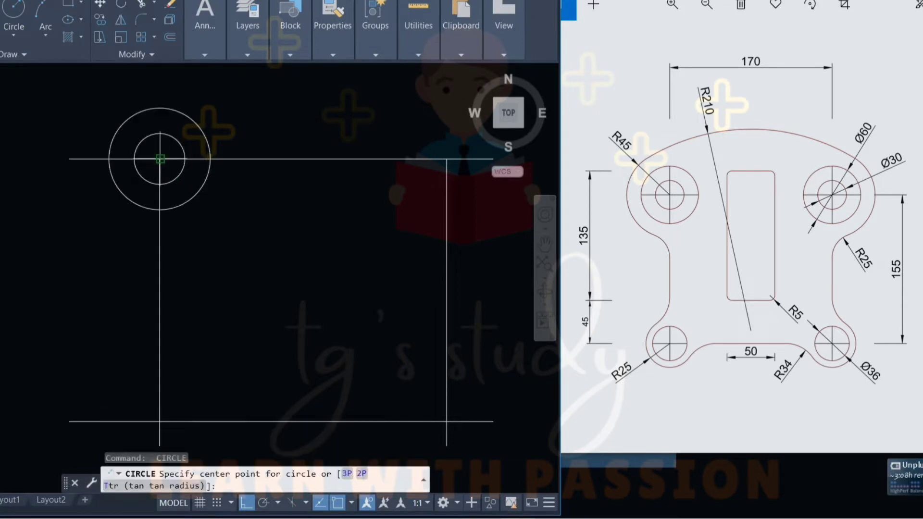
- Add a concentric radius 45 circle at the same centre
click(159, 158)
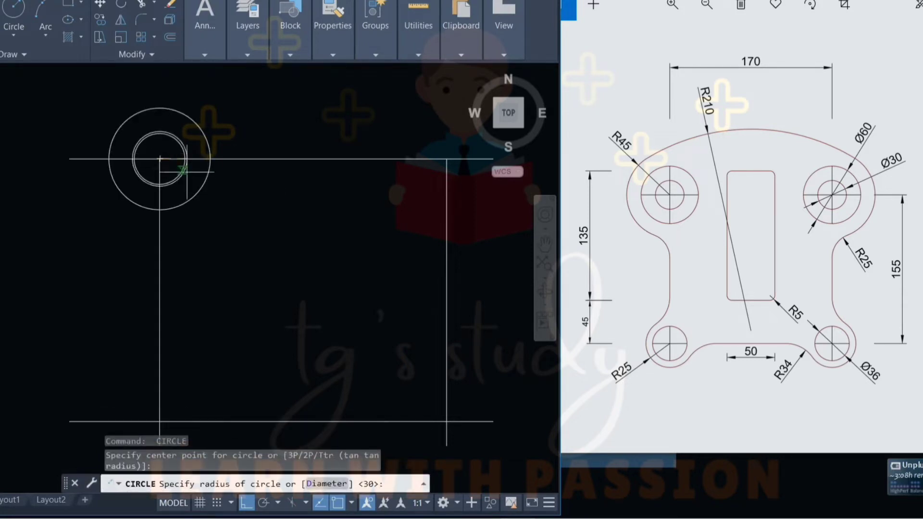
text(r)
key(Return)
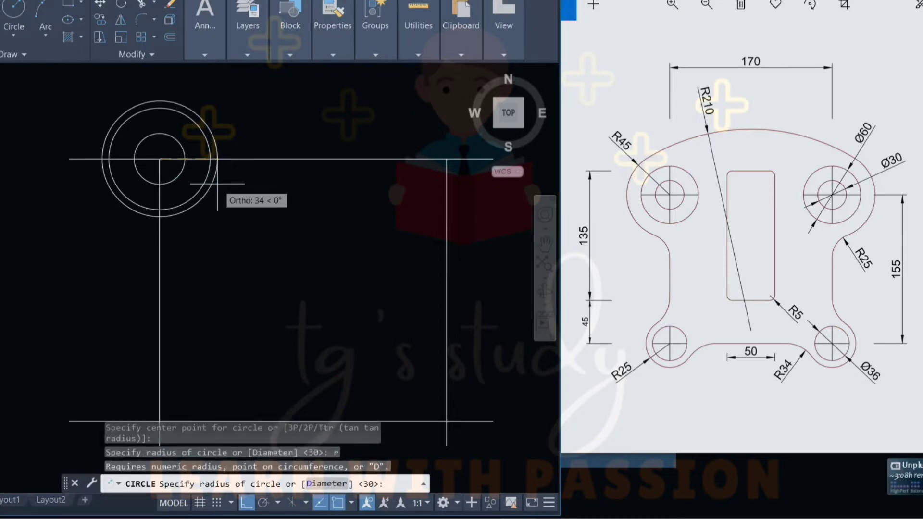
key(Return)
scroll(217, 184, down, 2)
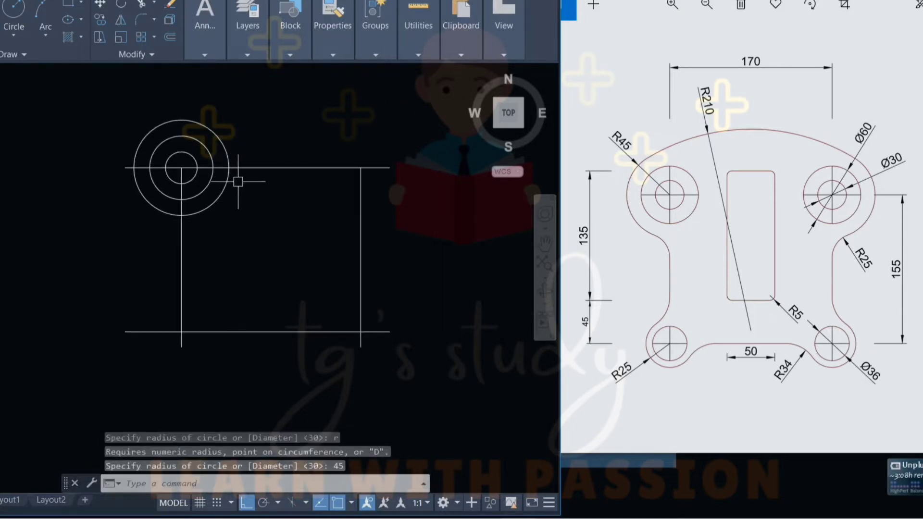
key(Escape)
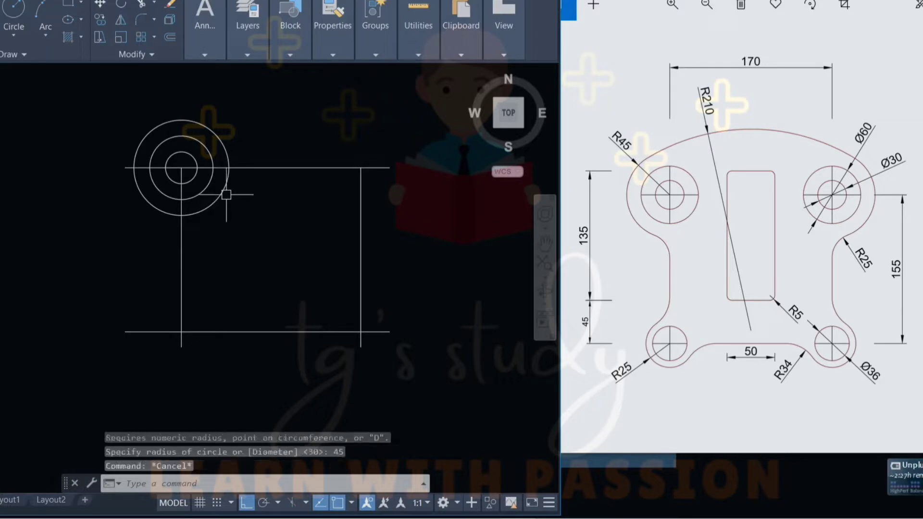
key(Escape)
- Copy the three top-left concentric circles onto the top-right centreline crossing
text(co)
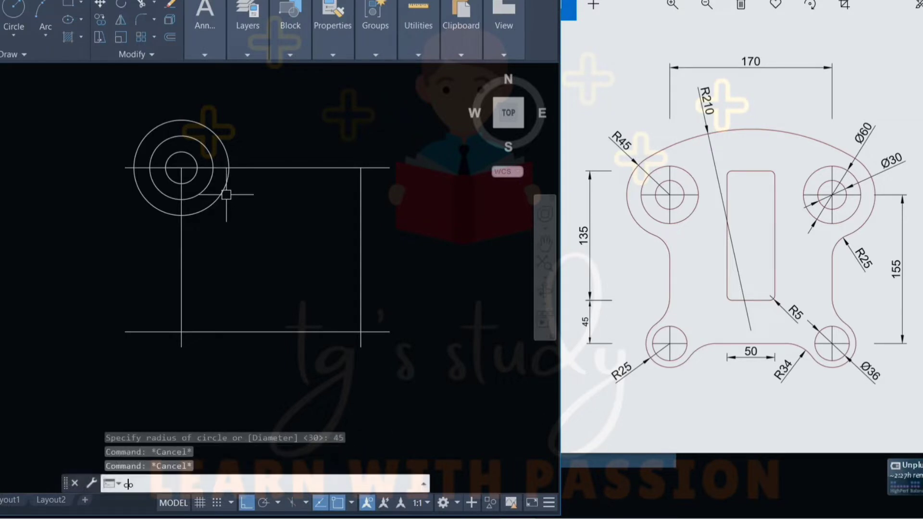
key(Return)
click(221, 193)
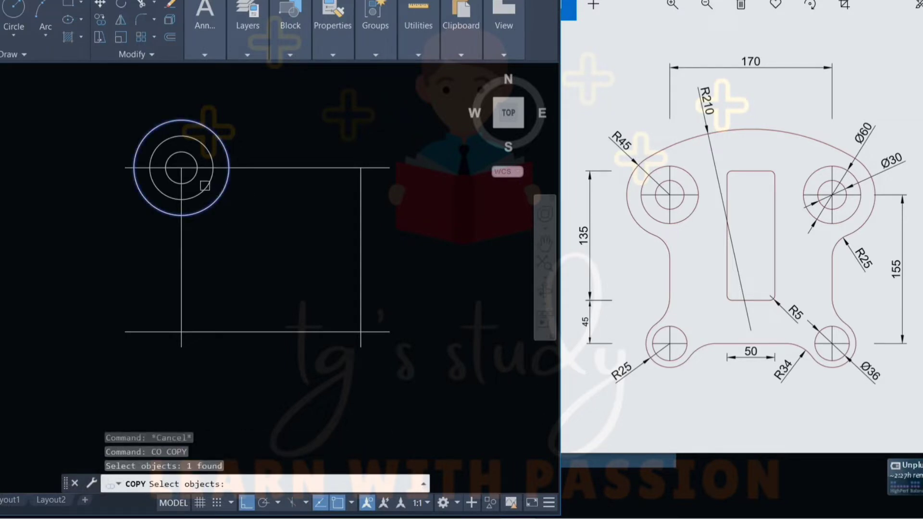
click(205, 185)
click(187, 150)
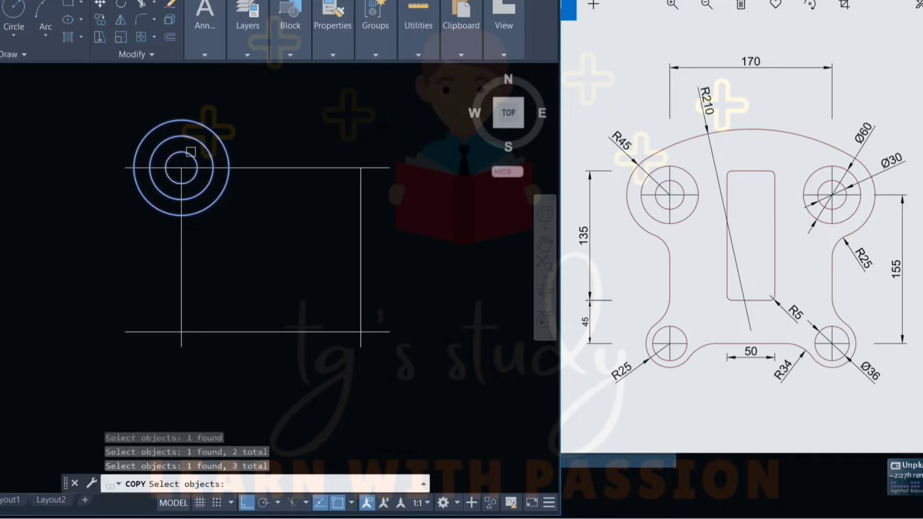
key(Return)
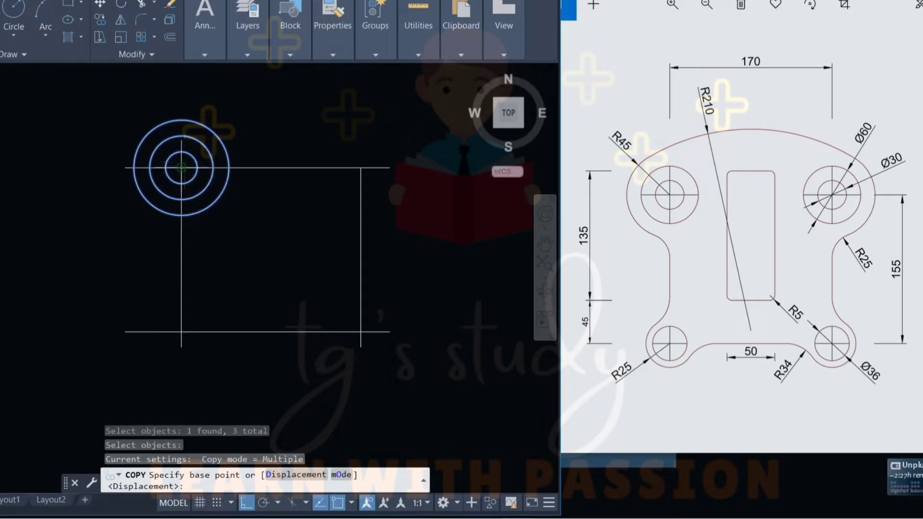
click(181, 167)
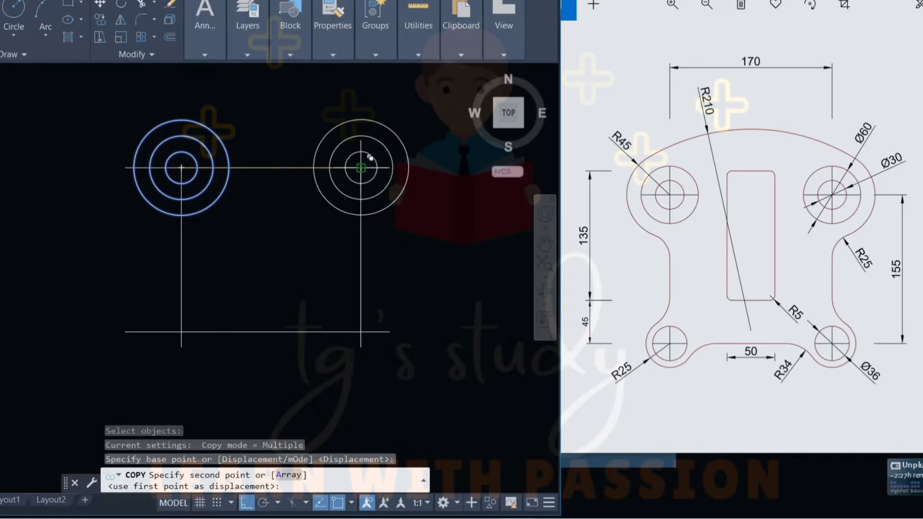
click(361, 168)
key(Escape)
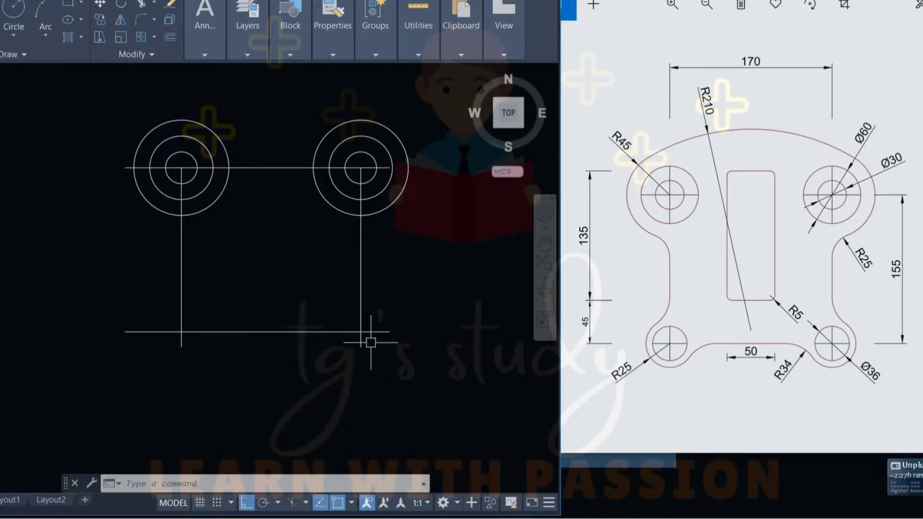
scroll(200, 353, up, 2)
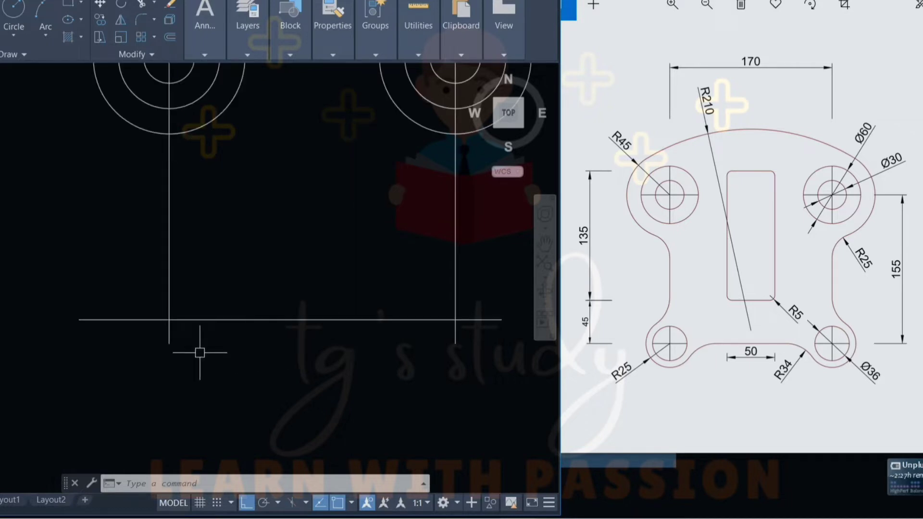
- Draw a radius 25 circle centred on the lower-left crossing
text(c)
key(Return)
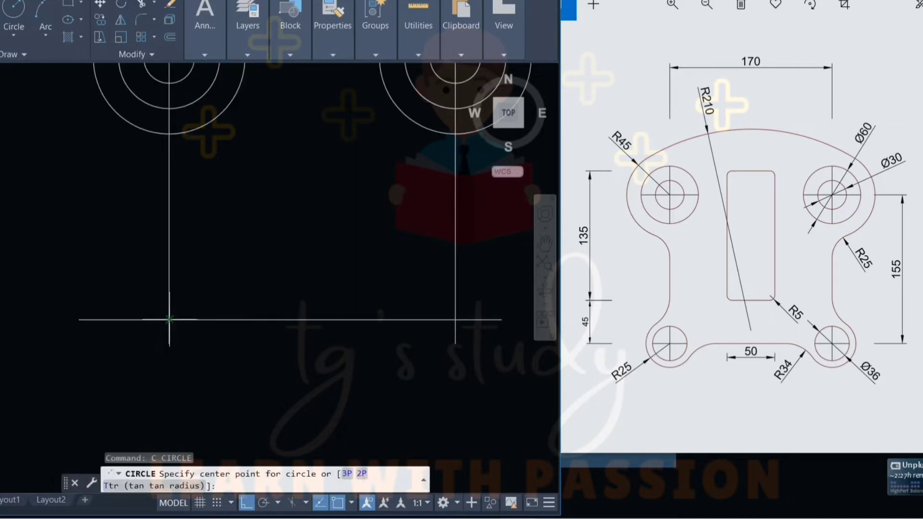
click(169, 320)
text(r)
key(Return)
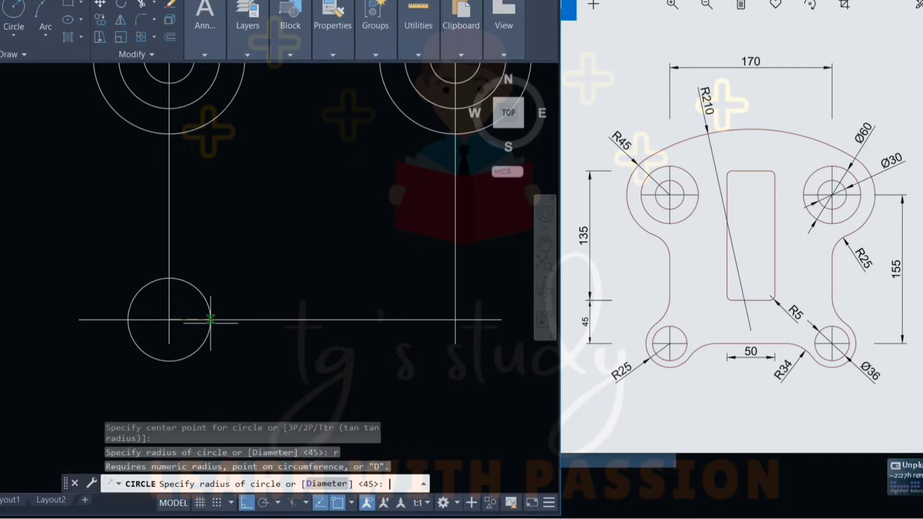
text(5)
key(Return)
key(Return)
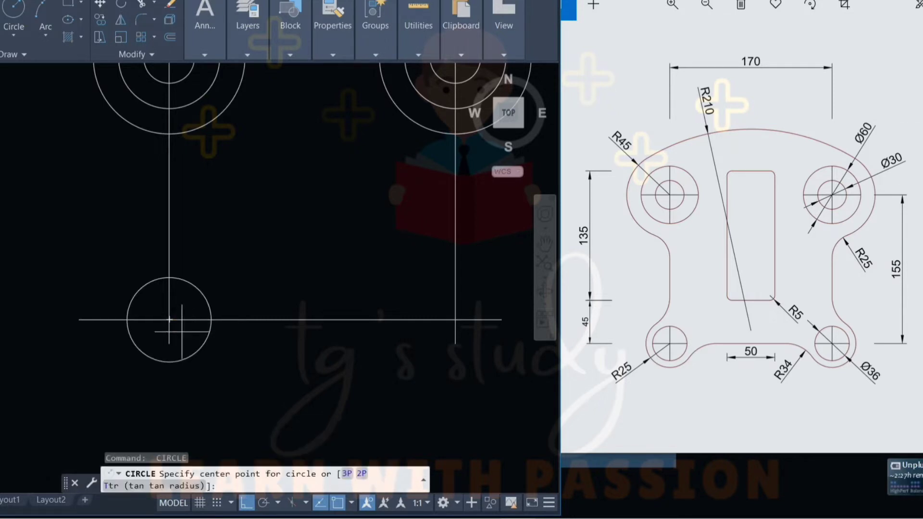
click(169, 319)
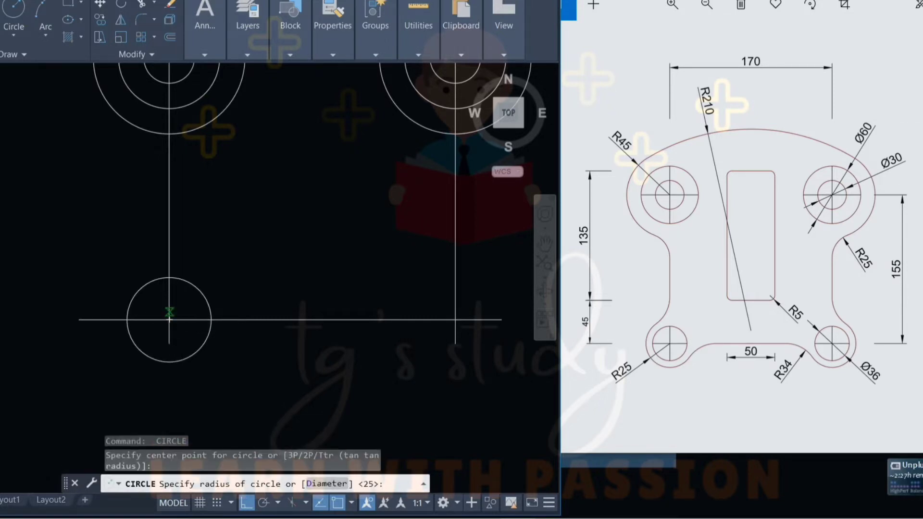
key(Escape)
- Start a concentric hole circle at the lower-left crossing using the Diameter option
text(c)
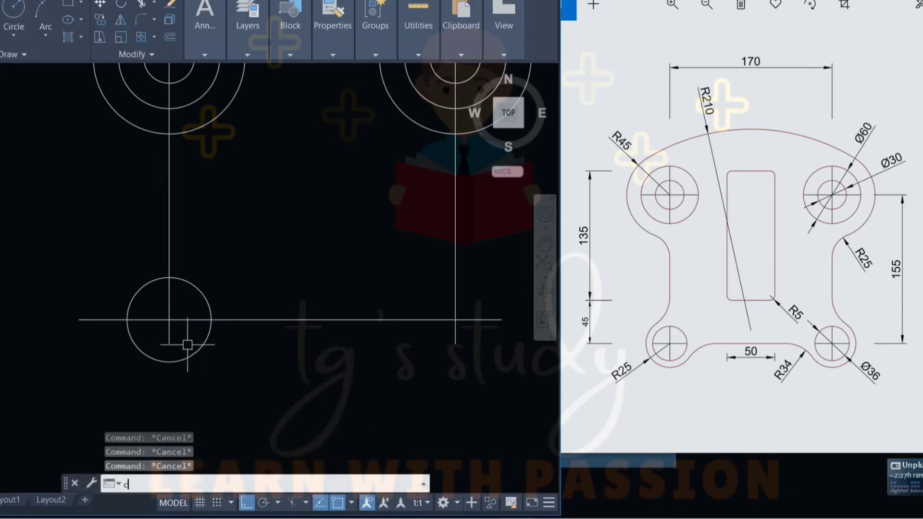
key(Return)
scroll(173, 336, up, 1)
scroll(159, 332, up, 3)
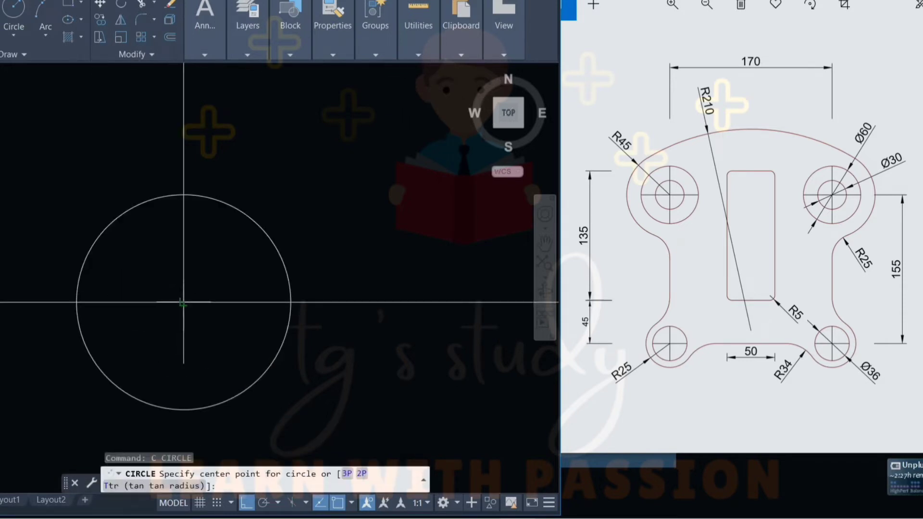
click(183, 302)
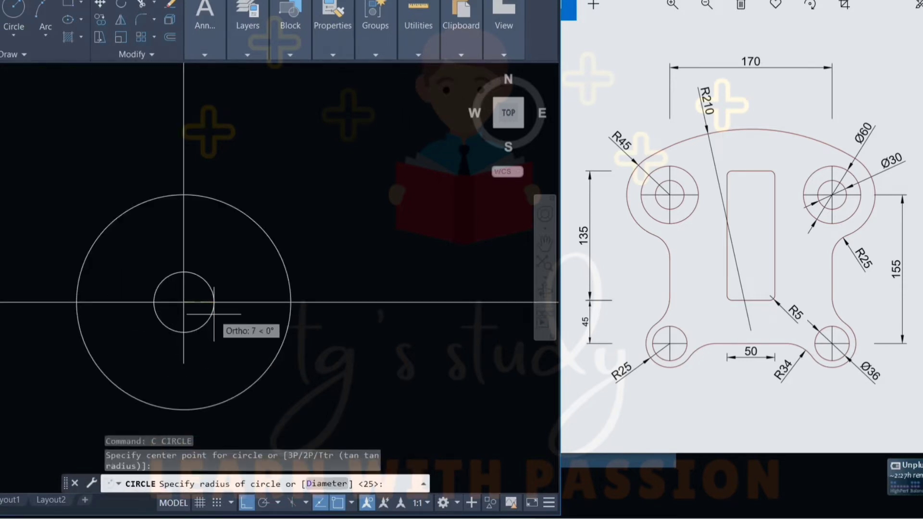
text(d)
key(Return)
key(Return)
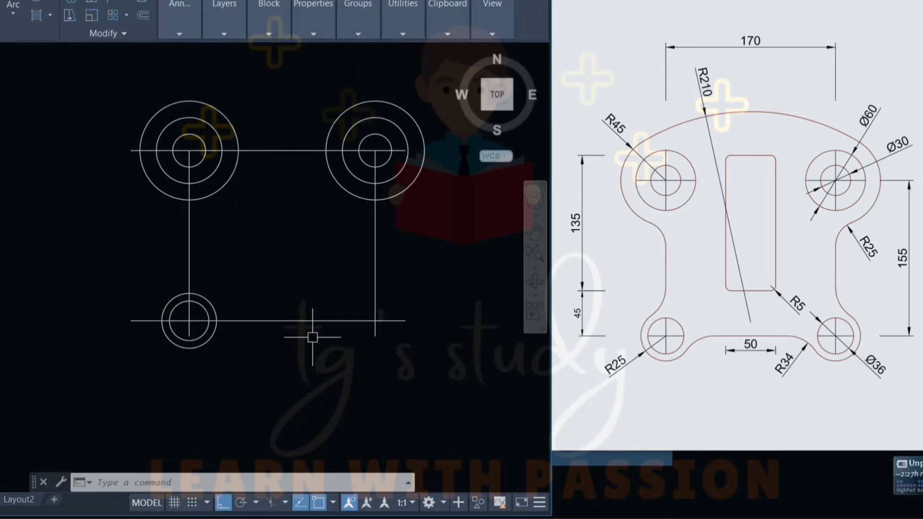
- Delete the bottom centreline and redraw it from the lower-left circle's centre to the right vertical
click(293, 319)
key(Delete)
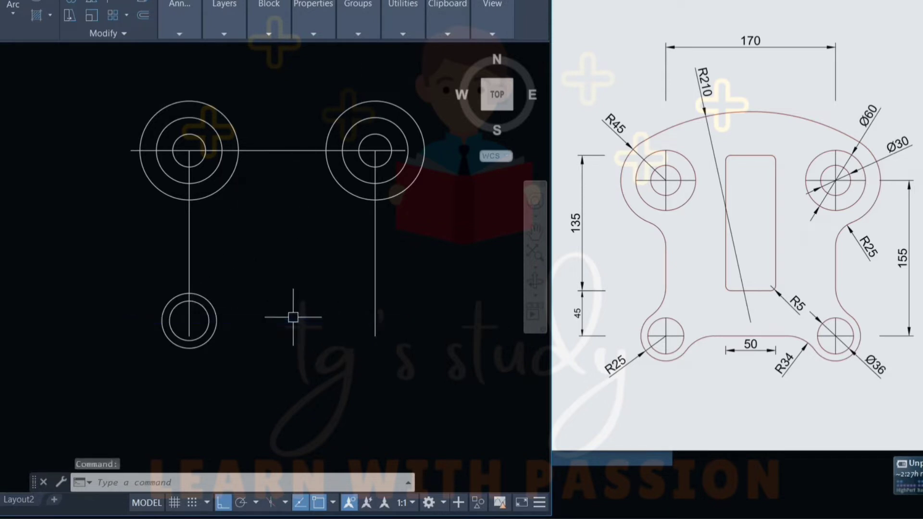
text(l)
key(Return)
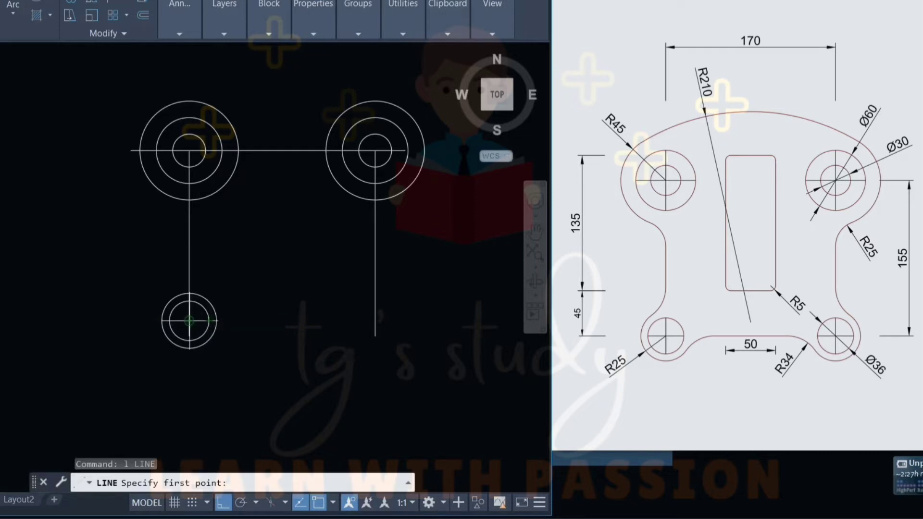
click(189, 320)
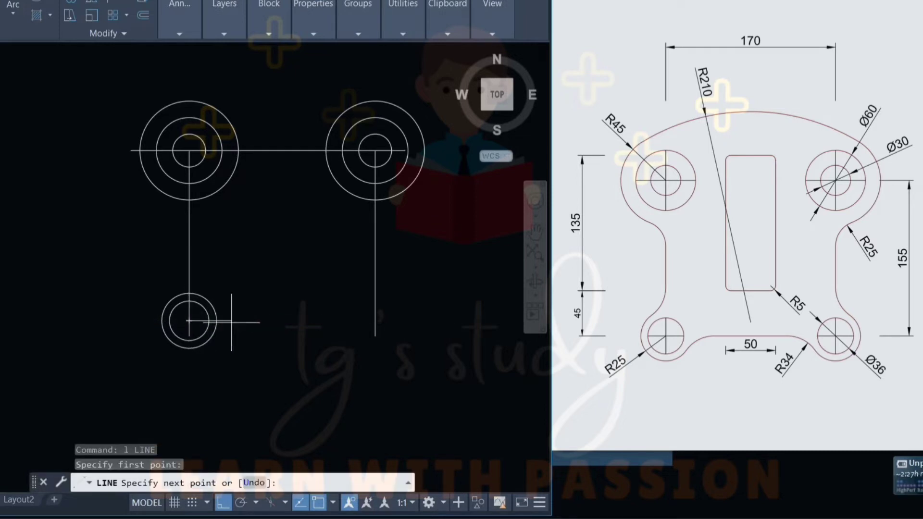
click(374, 320)
key(Escape)
key(Escape)
key(Escape)
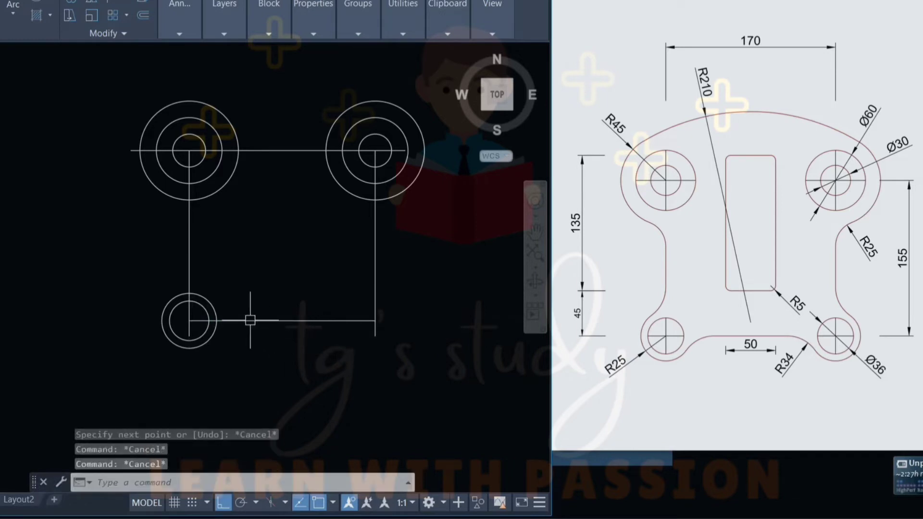
scroll(249, 304, up, 2)
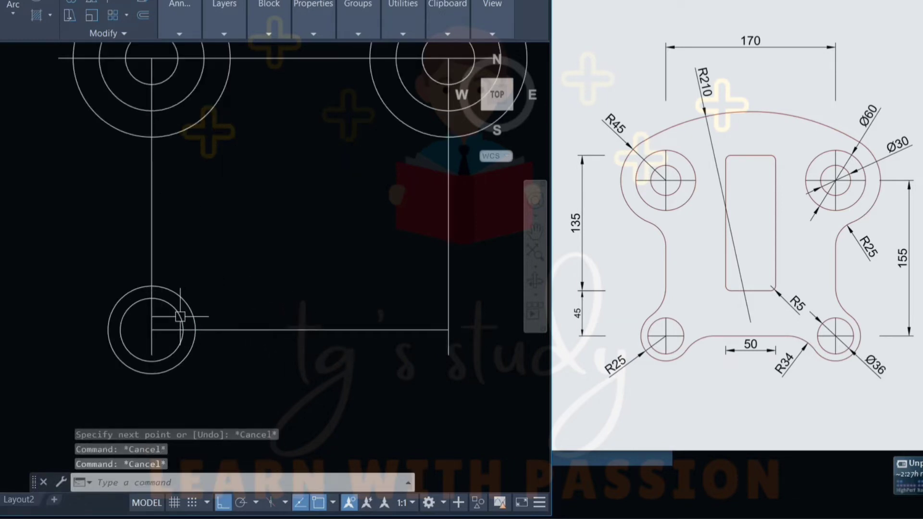
- Mirror the lower-left circle pair about the bottom line's vertical midline, keeping the originals
click(186, 300)
scroll(238, 269, down, 2)
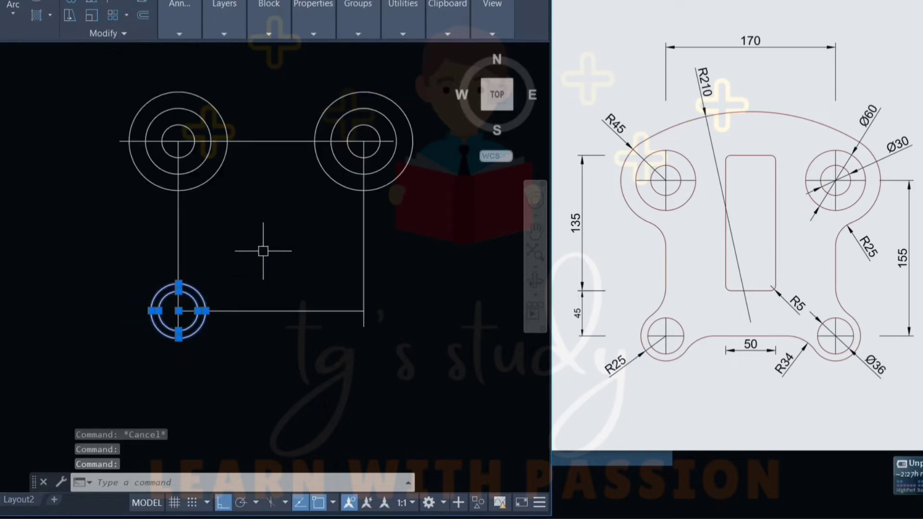
text(mi)
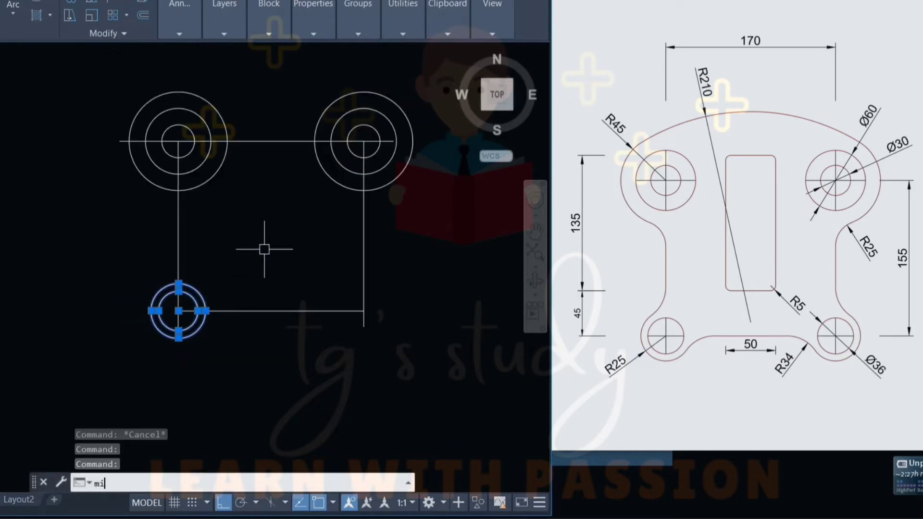
key(Return)
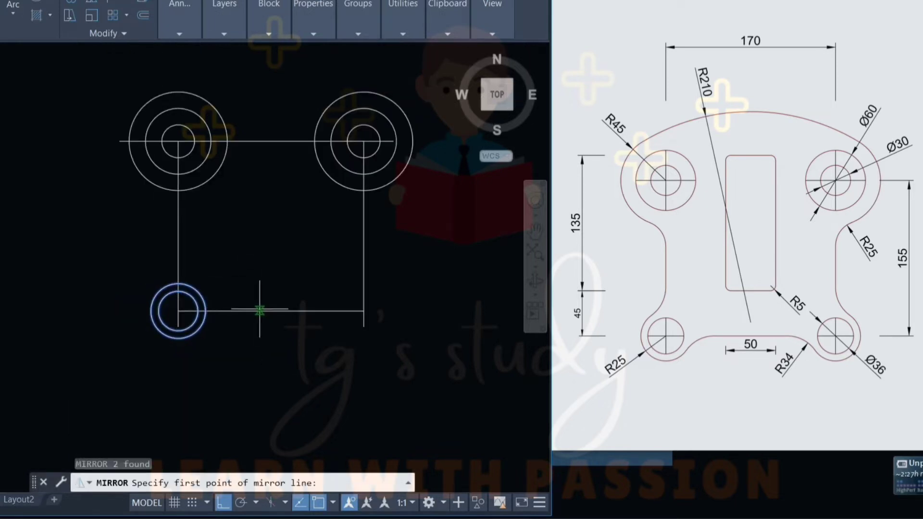
click(276, 308)
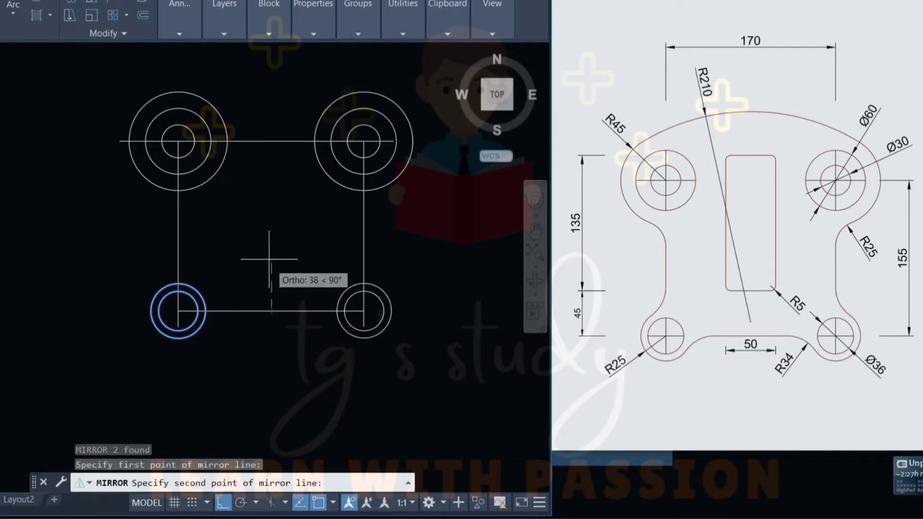
click(275, 193)
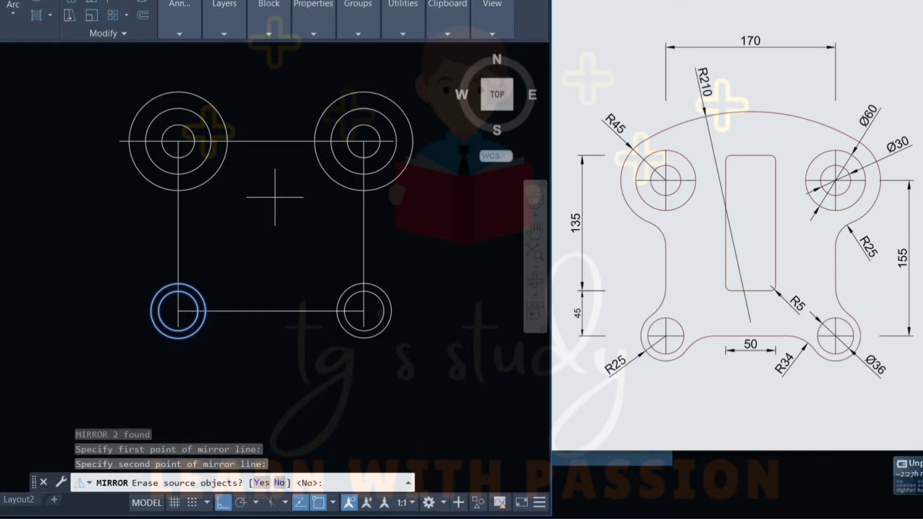
text(n)
key(Return)
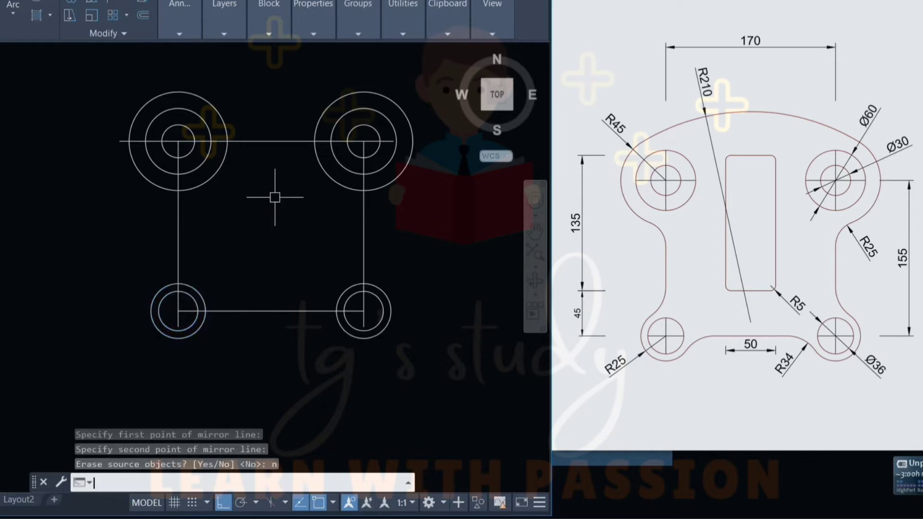
key(Escape)
key(Escape)
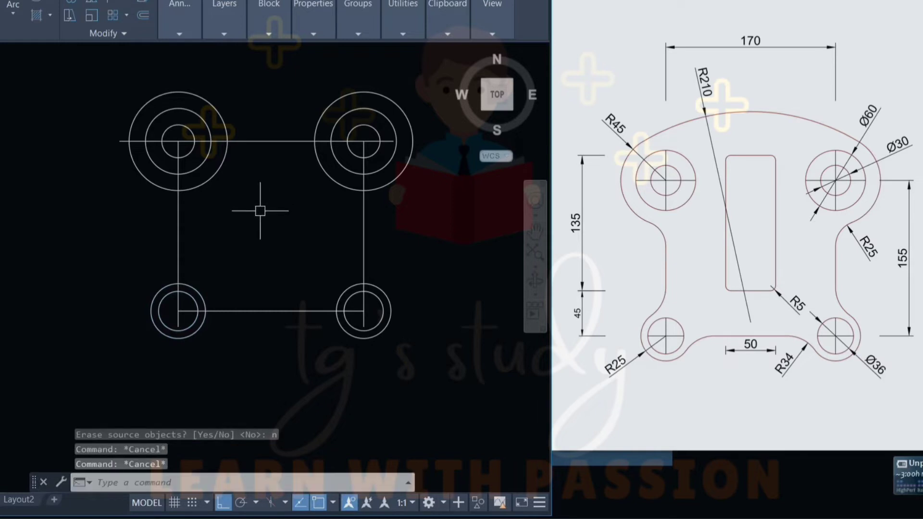
middle_drag(259, 207, 260, 235)
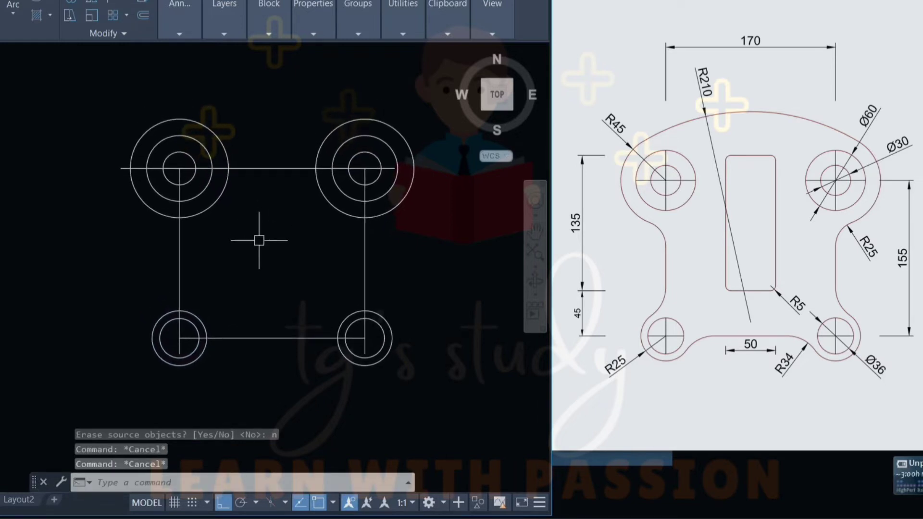
- Select the two upper outer circles, then clear the selection
click(218, 136)
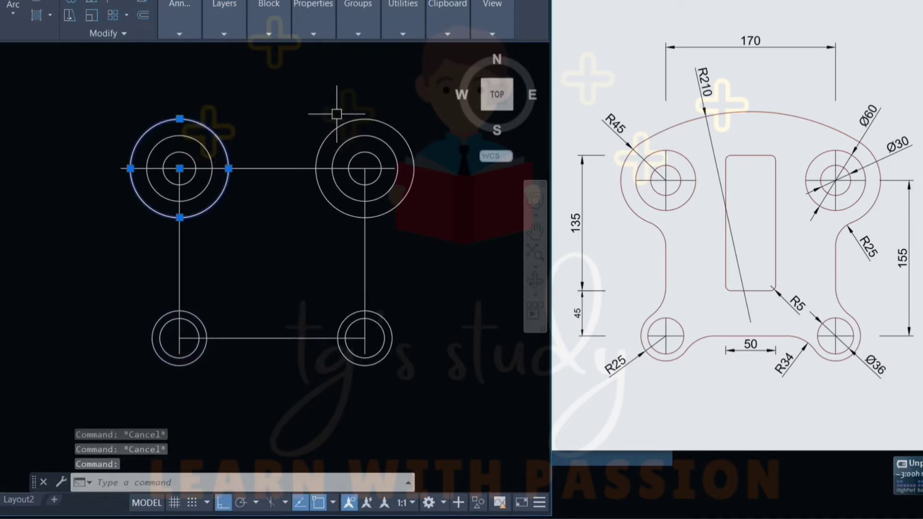
click(361, 118)
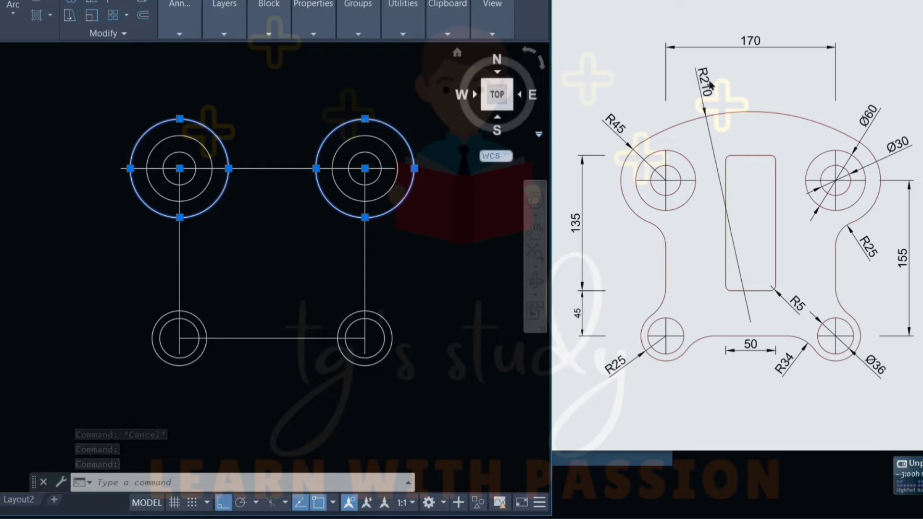
click(278, 113)
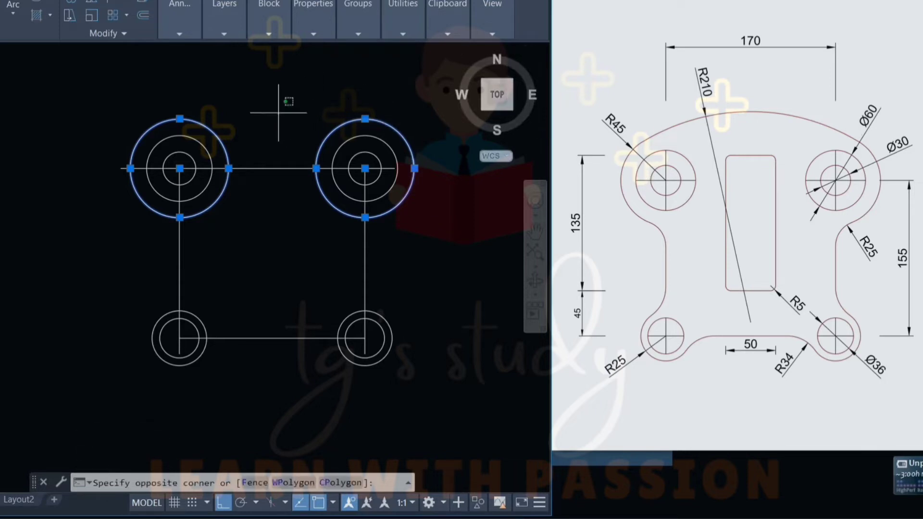
key(Escape)
key(Escape)
- Attempt a radius 210 fillet on the upper-left outer circle, cancel it, and start a circle
text(f)
key(Return)
text(r)
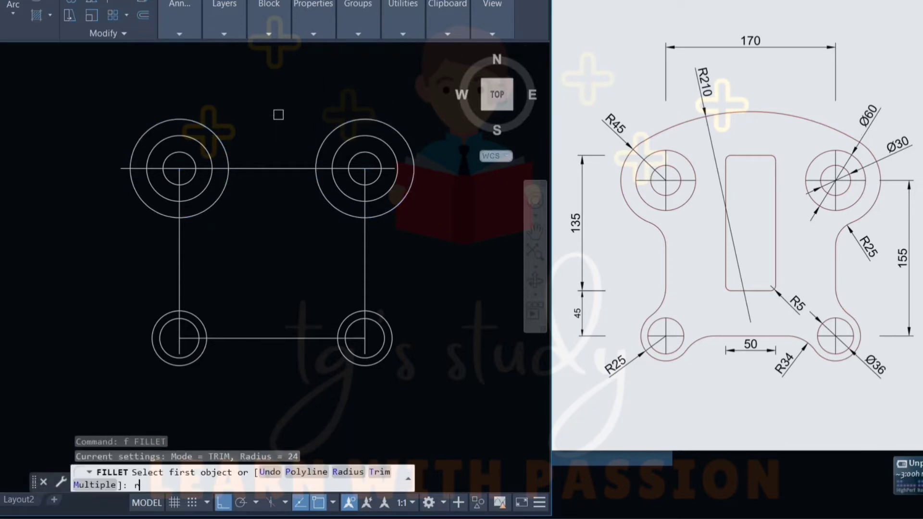
key(Return)
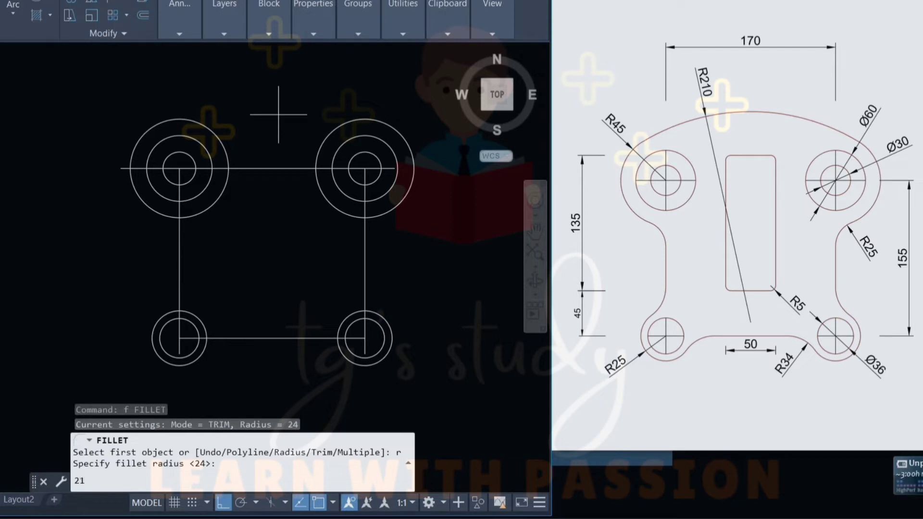
key(Return)
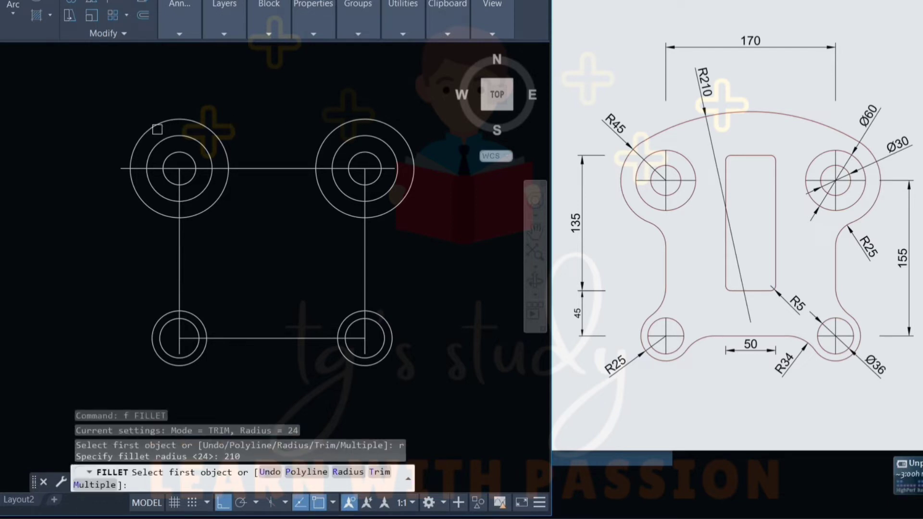
click(144, 129)
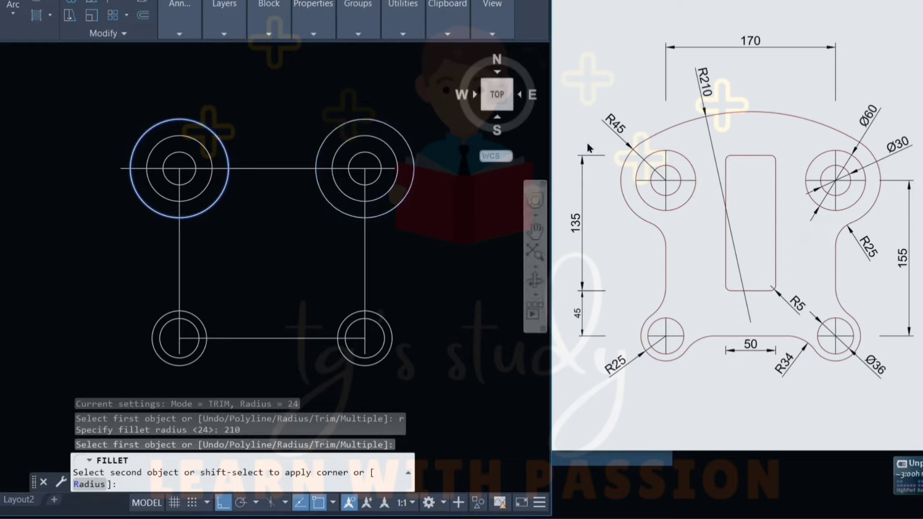
key(Escape)
key(Escape)
key(Escape)
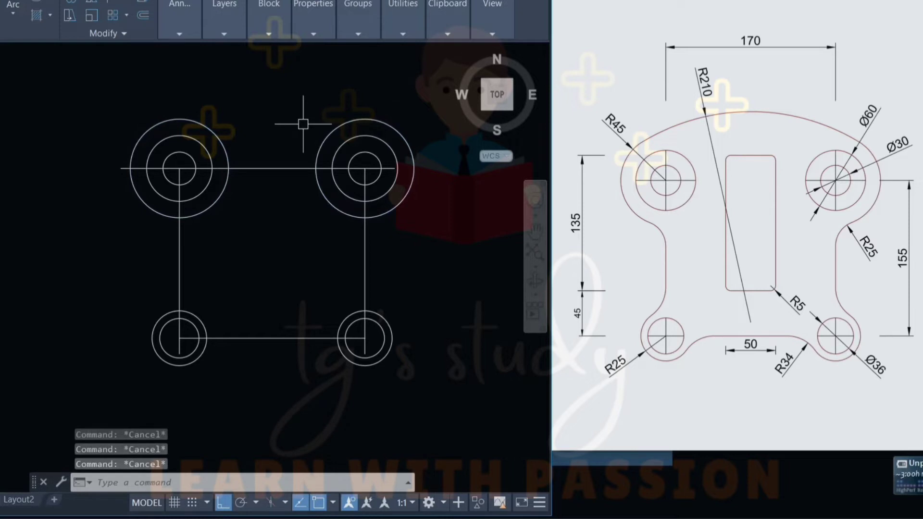
text(c)
key(Return)
key(Return)
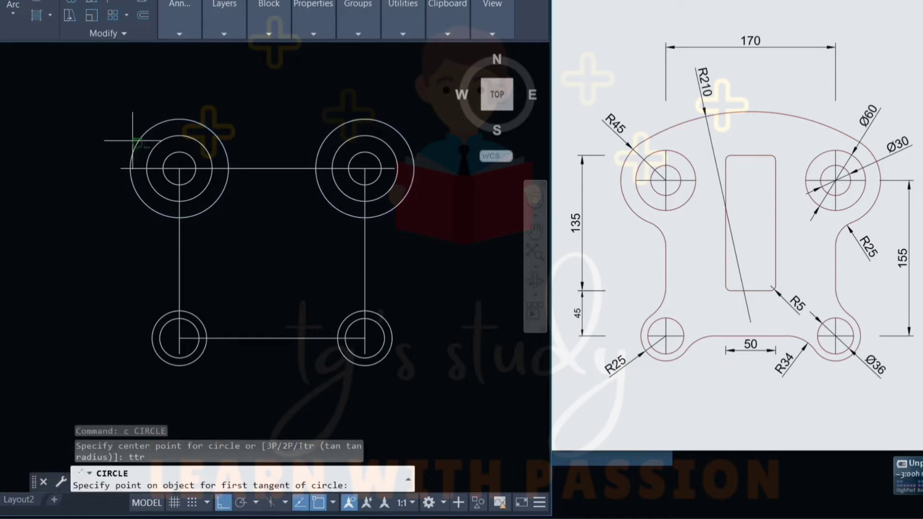
- Draw a radius 210 circle tangent to both upper outer circles
click(138, 139)
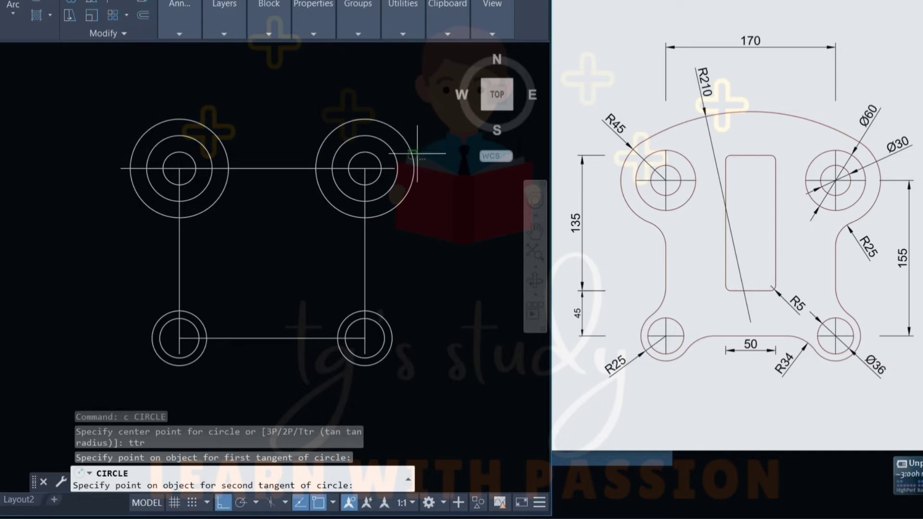
click(417, 135)
text(0)
key(Return)
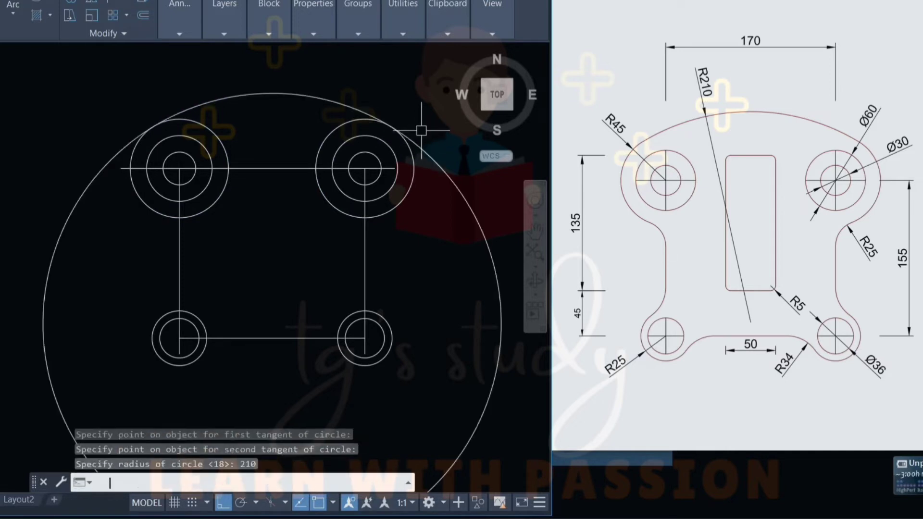
key(Escape)
key(Escape)
- Trim away the lower part of the R210 circle, leaving only the top arc
text(tr)
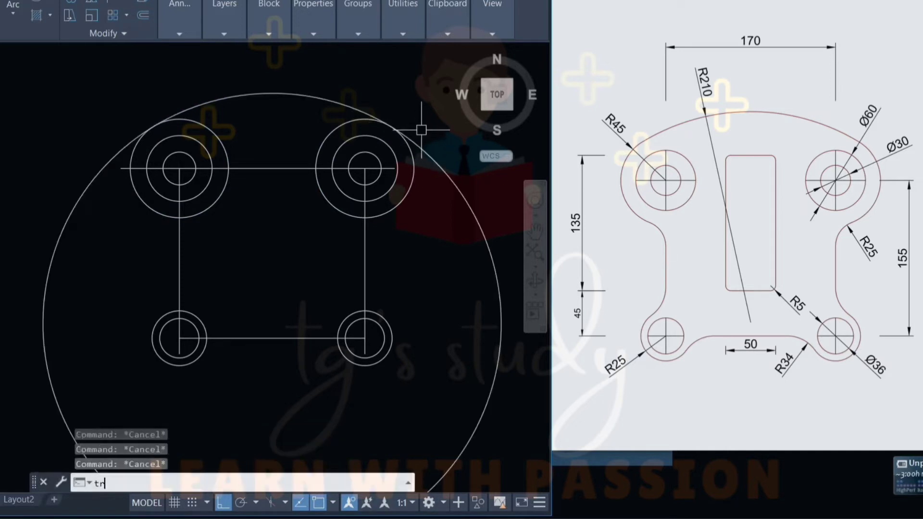
key(Return)
click(60, 209)
click(77, 196)
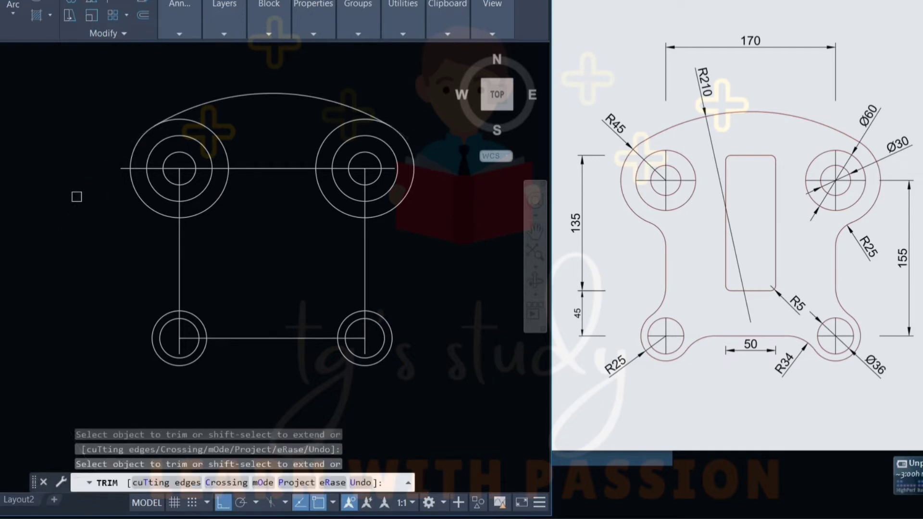
key(Escape)
key(Escape)
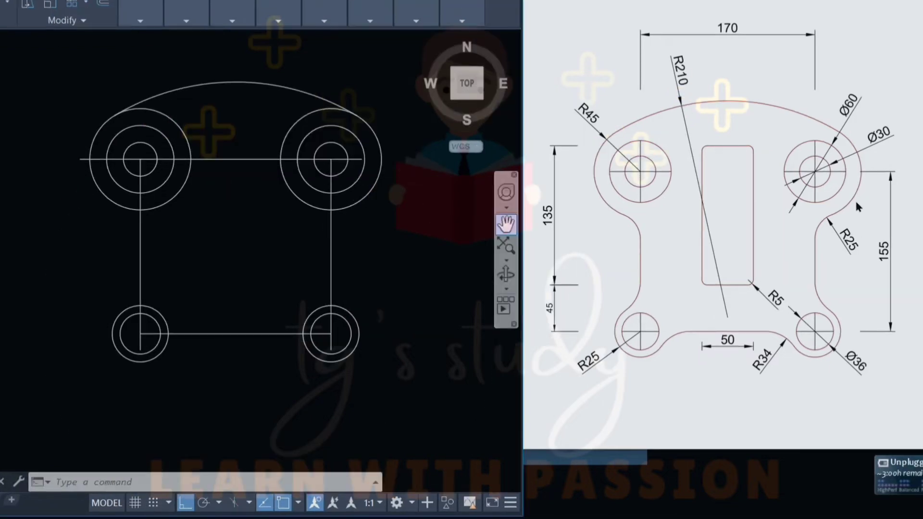
- Set fillet radius 25 and blend the upper-right outer circle into the right side line
click(368, 195)
click(330, 234)
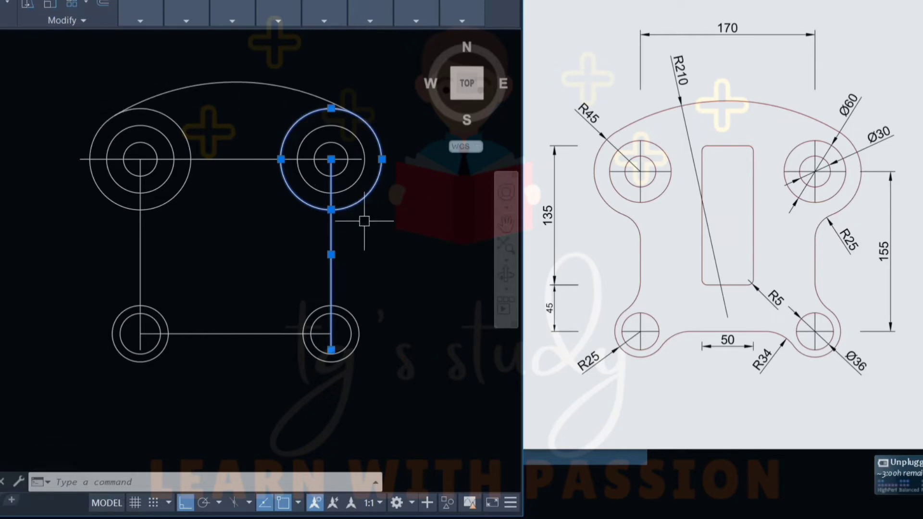
key(Escape)
key(Escape)
key(Escape)
text(f)
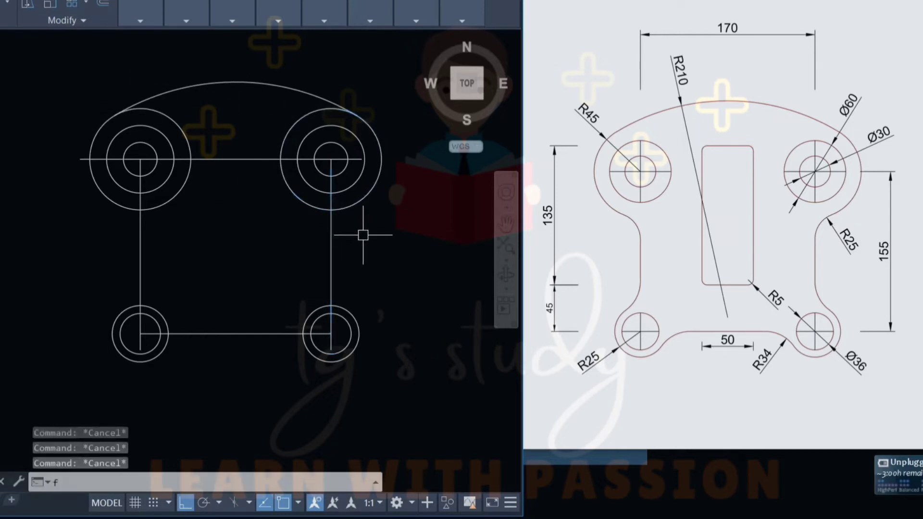
key(Return)
text(r)
key(Return)
text(5)
key(Return)
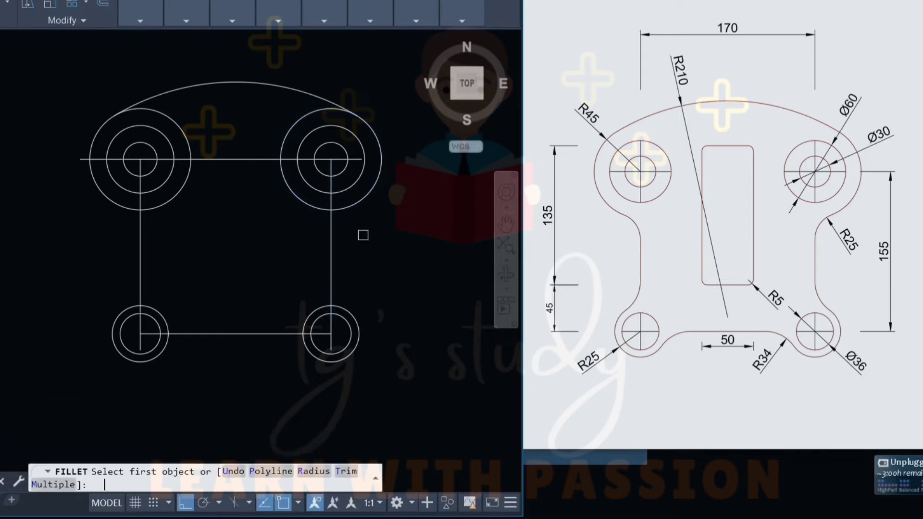
click(363, 198)
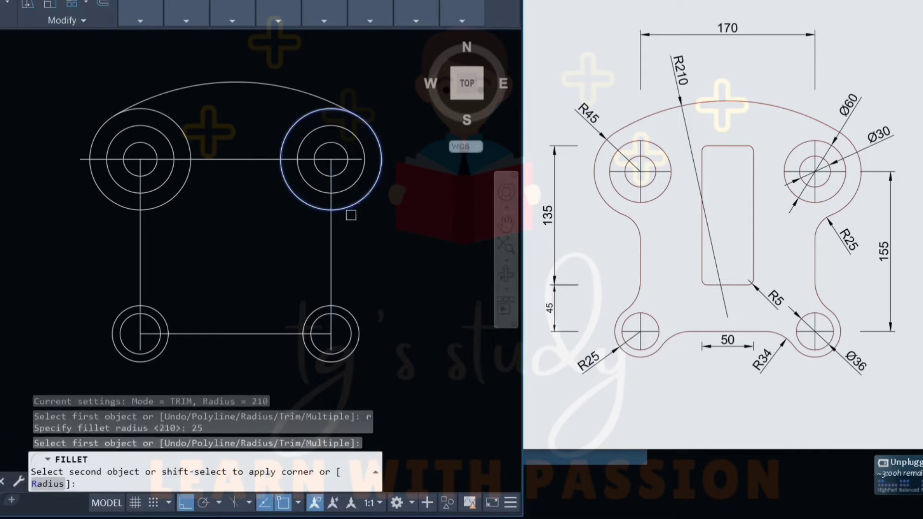
click(334, 241)
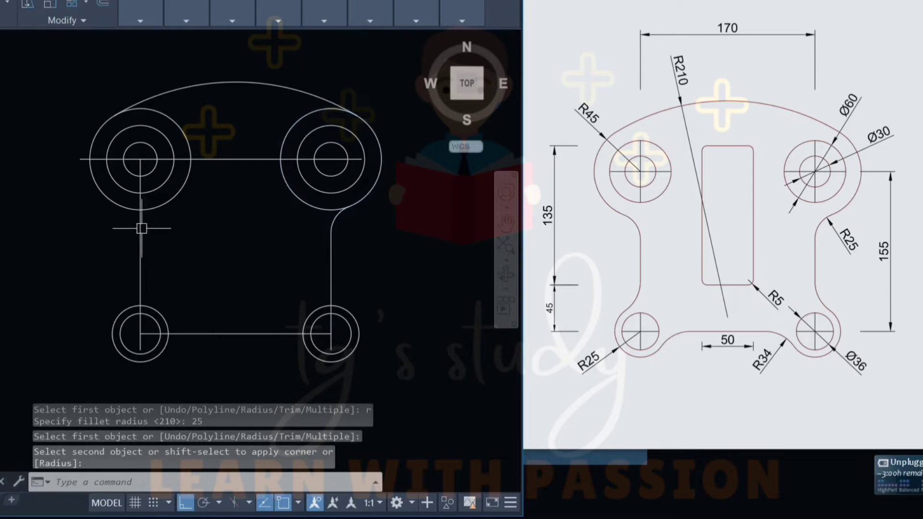
- Fillet the upper-left, lower-right and lower-left outer circles to their side lines at R25
key(Return)
click(104, 193)
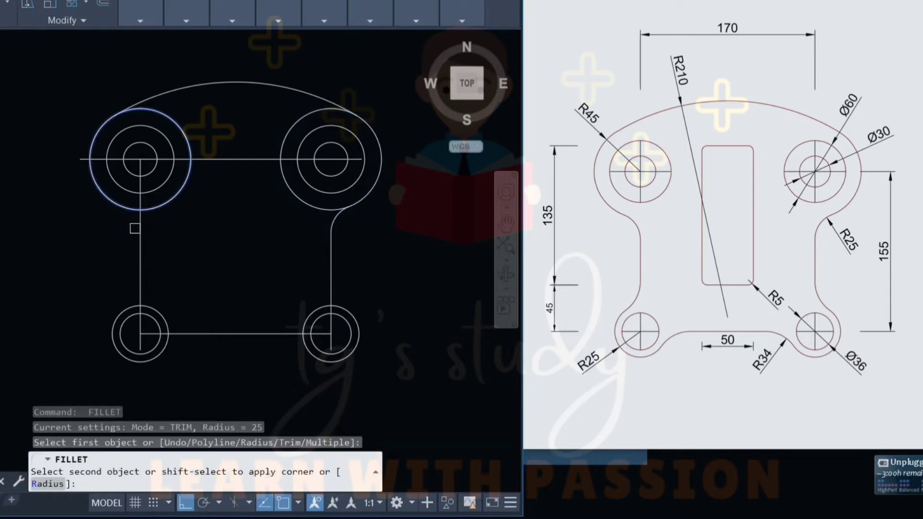
click(138, 228)
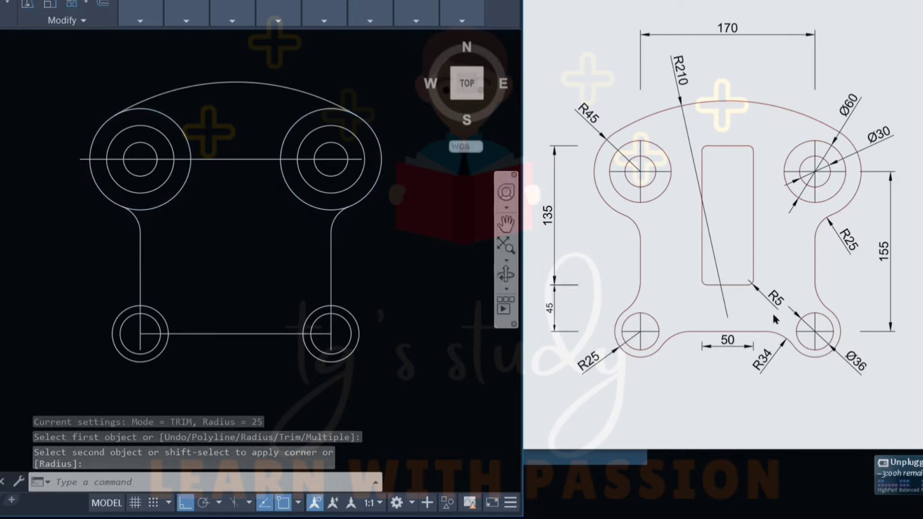
key(Return)
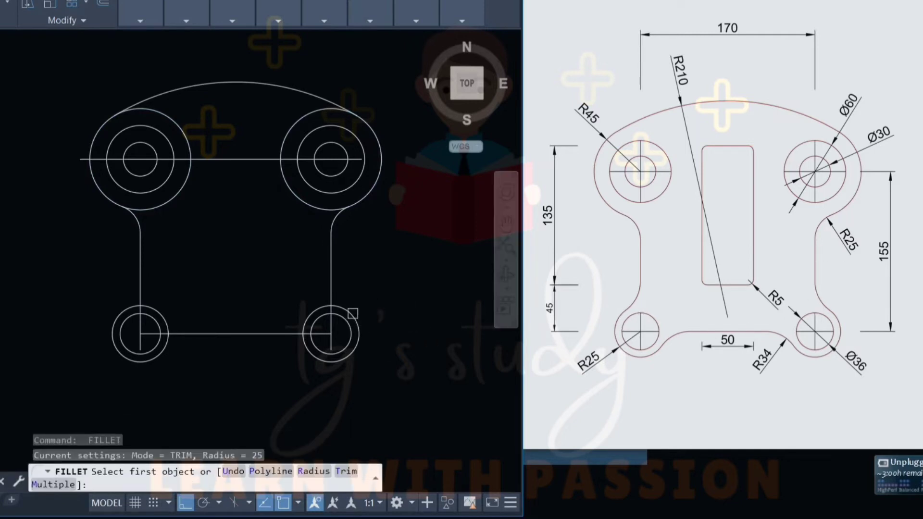
click(352, 315)
click(323, 283)
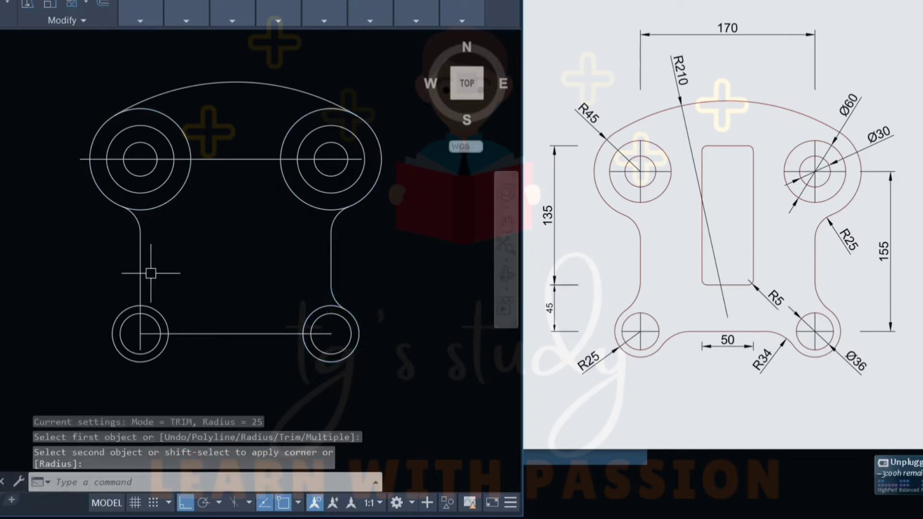
key(Return)
click(120, 308)
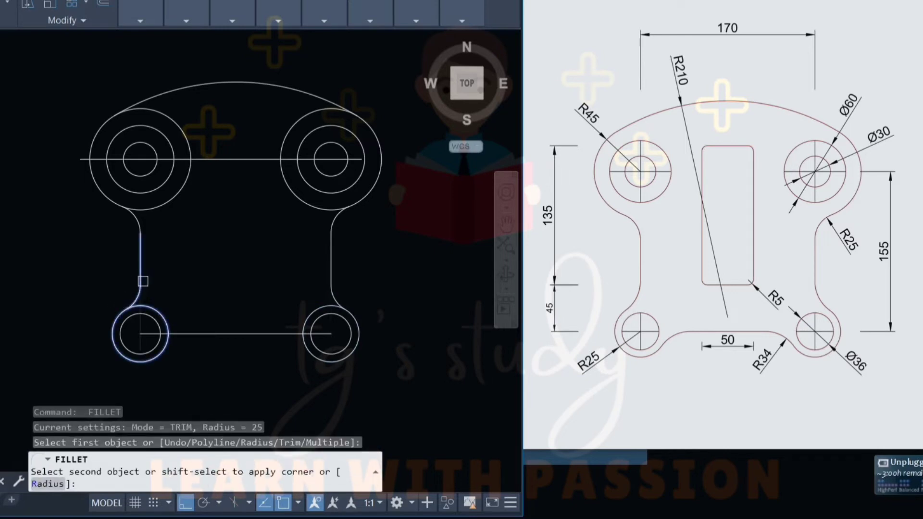
click(140, 283)
- Select the lower-left outer circle and the bottom line to check them, then deselect
key(Escape)
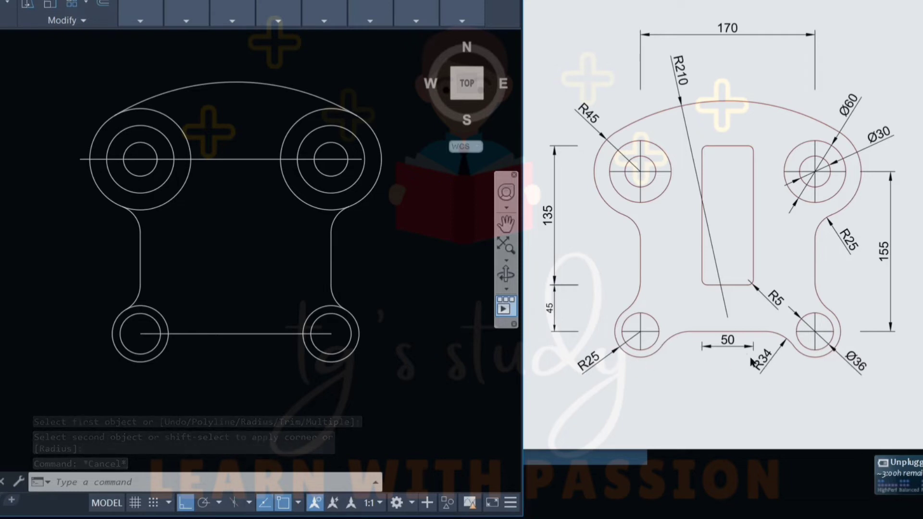
click(161, 353)
click(210, 333)
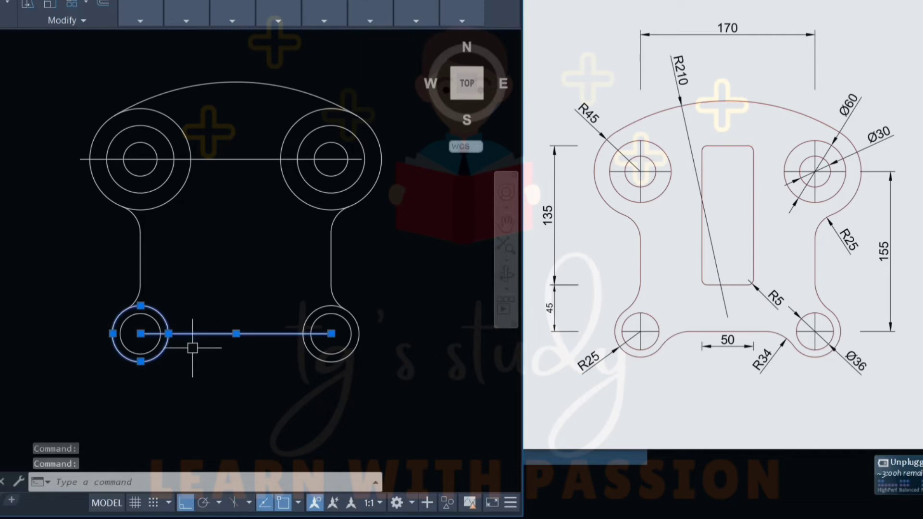
key(Escape)
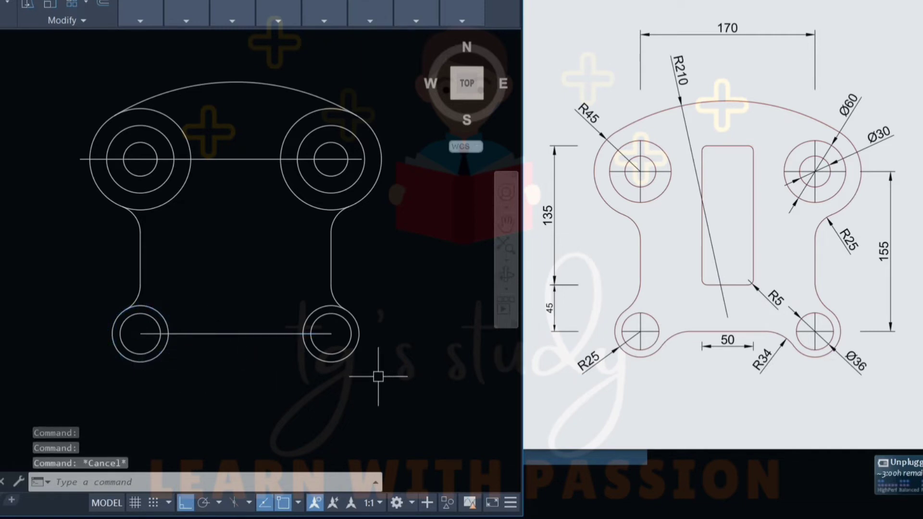
text(f)
- Set fillet radius 34 and blend the bottom line into the lower-left circle
key(Return)
text(r)
key(Return)
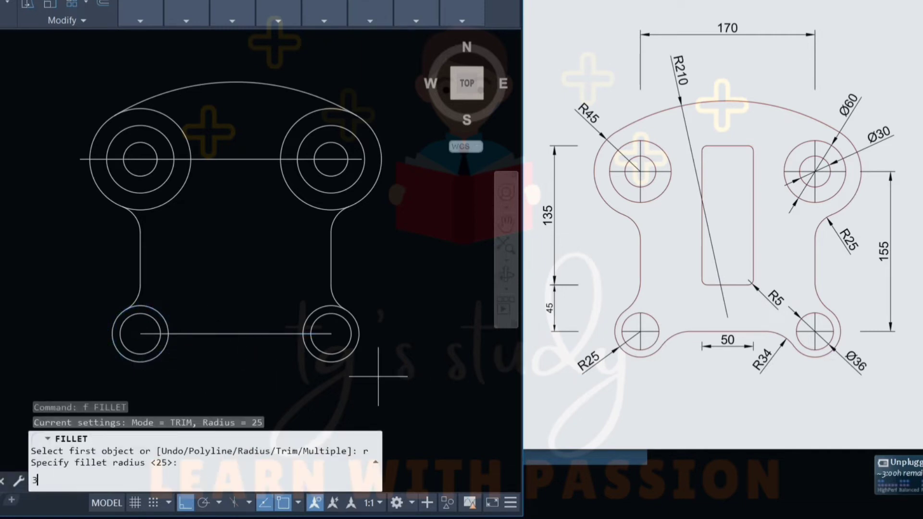
text(4)
key(Return)
scroll(172, 375, up, 2)
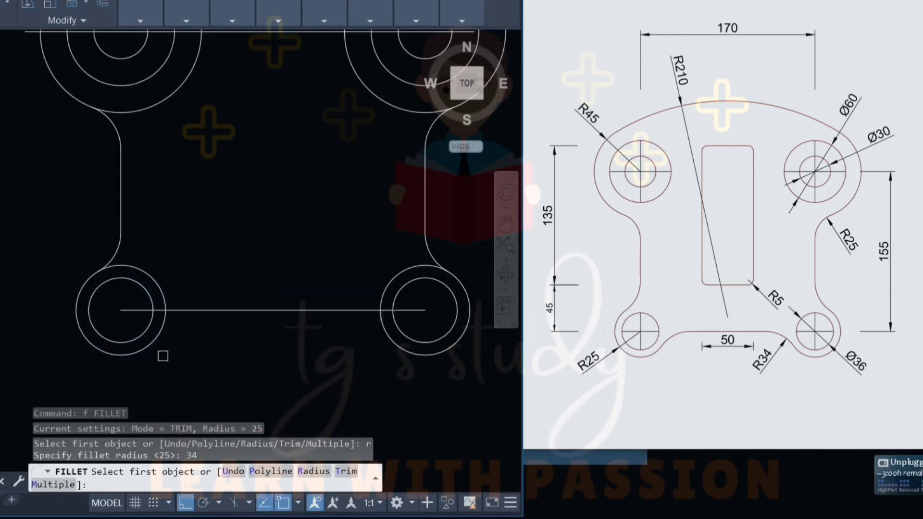
click(160, 332)
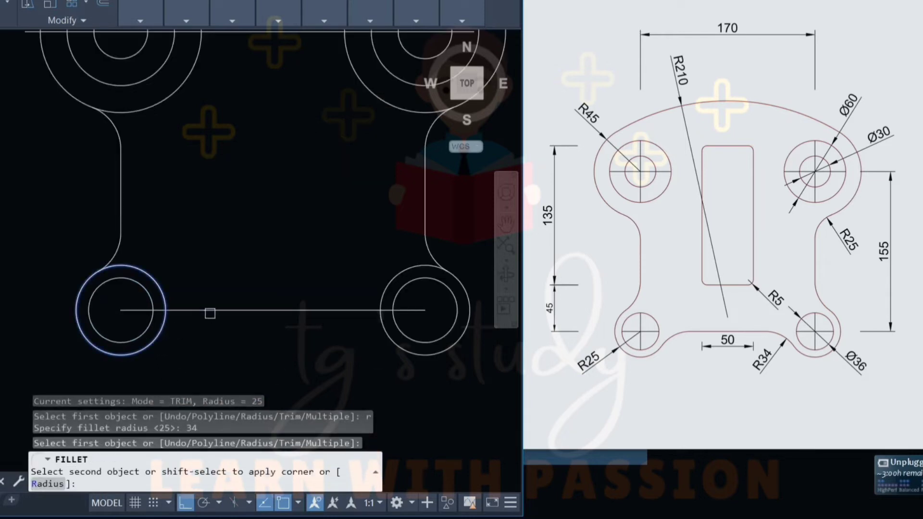
click(210, 314)
- Blend the bottom line into the lower-right circle with the same R34 fillet
key(Return)
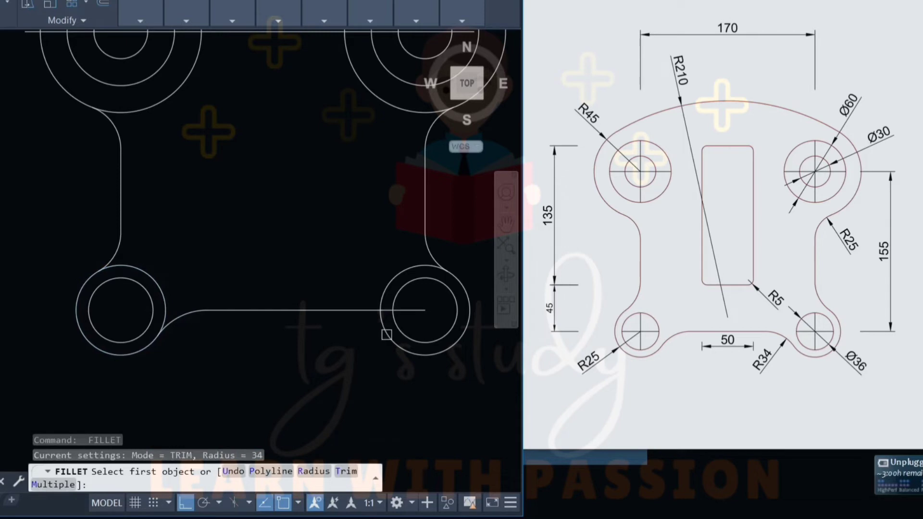
click(386, 335)
click(339, 310)
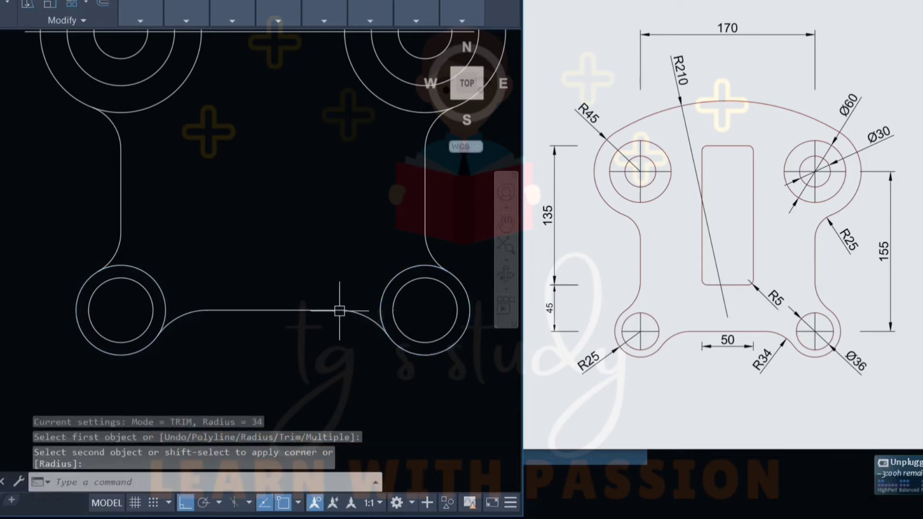
scroll(339, 311, down, 2)
key(Escape)
key(Escape)
- Trim the inner arc portions off the two large upper R45 circles
mouse_move(299, 260)
middle_down()
mouse_move(291, 247)
mouse_move(279, 255)
middle_up()
text(tr)
key(Return)
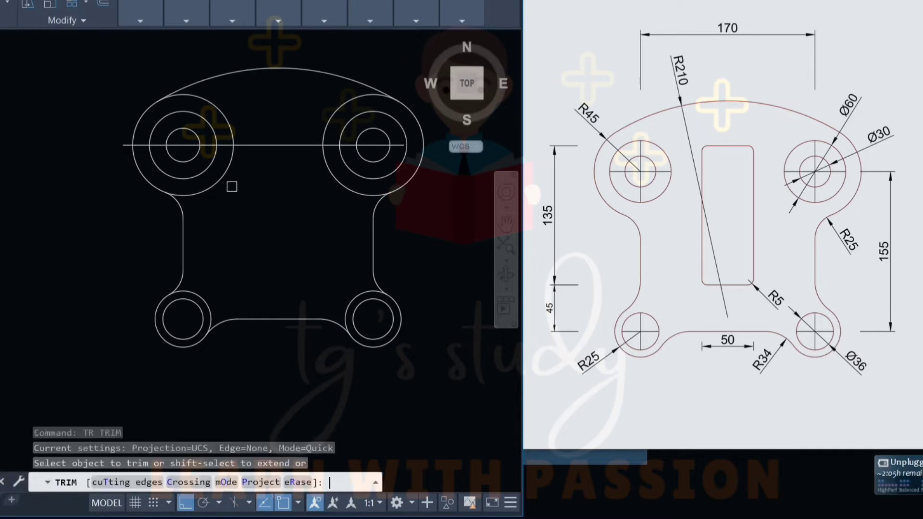
click(231, 187)
click(212, 185)
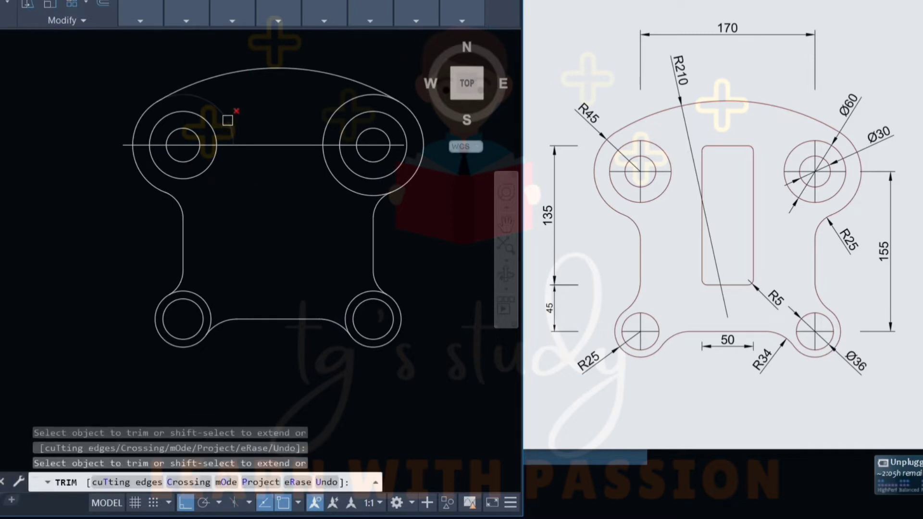
click(345, 130)
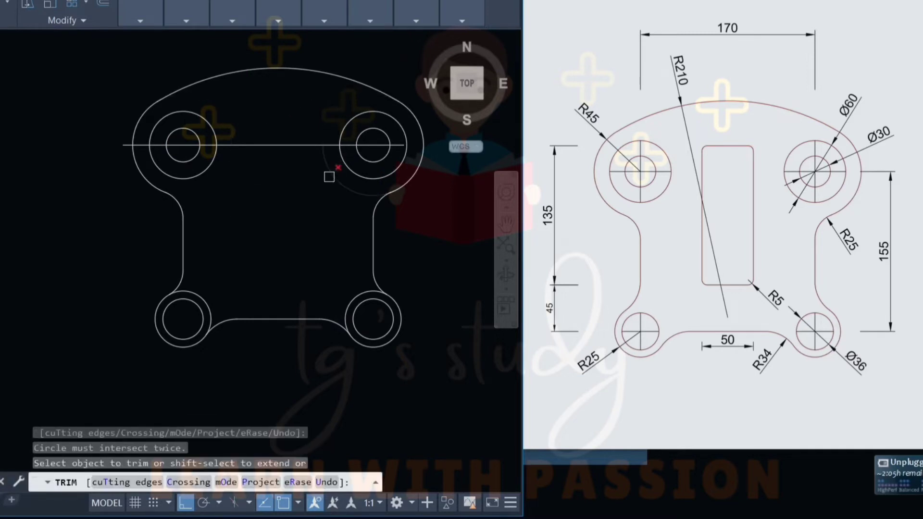
key(Escape)
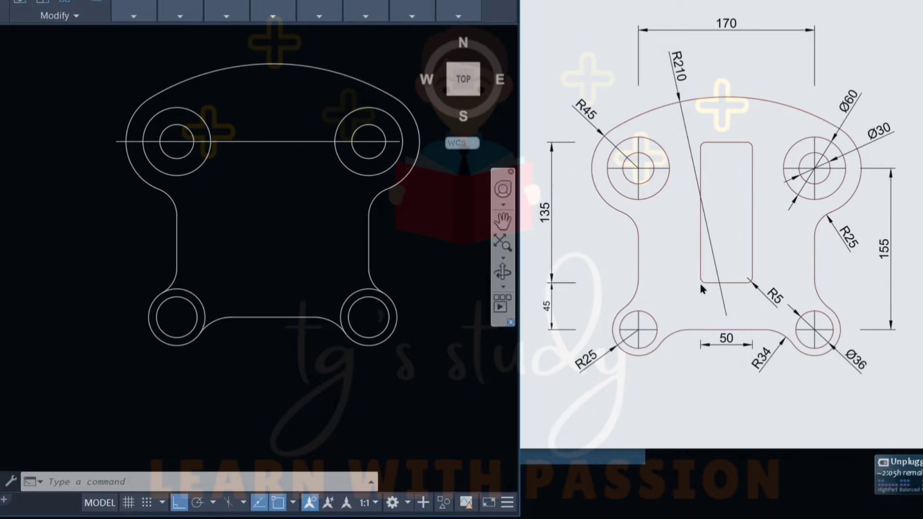
- Offset the plate's bottom edge 45 upward as the lower slot guide line
click(288, 317)
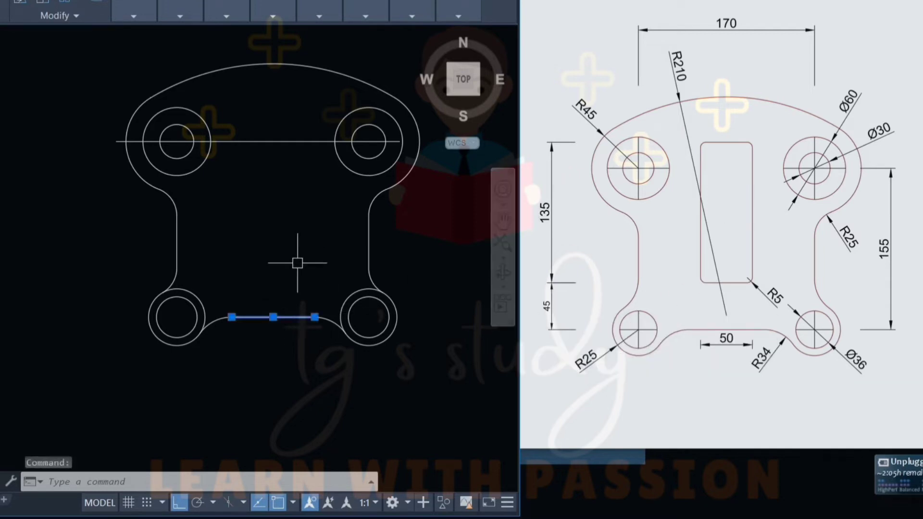
key(Escape)
key(Escape)
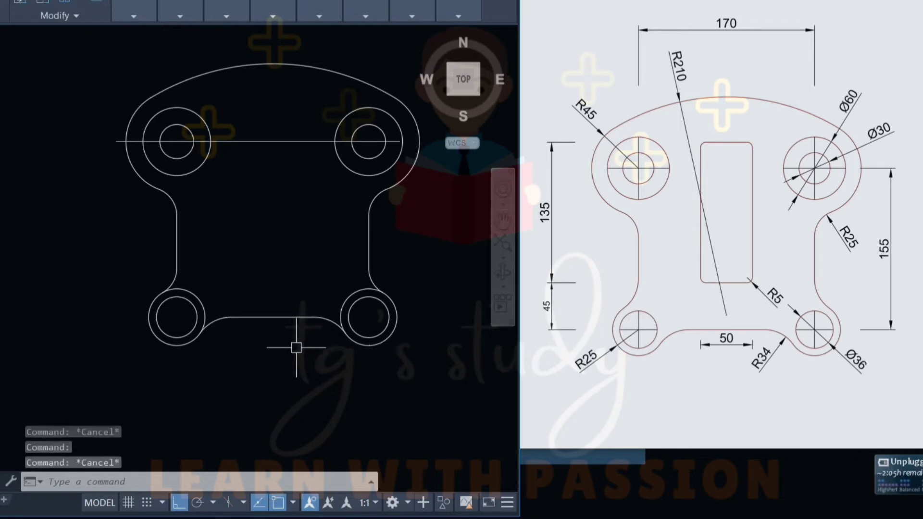
text(o)
key(Return)
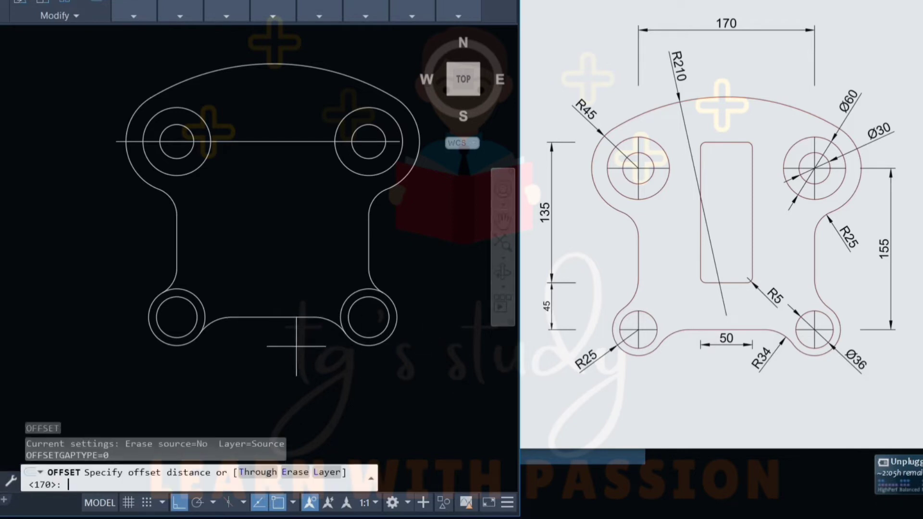
text(45)
key(Return)
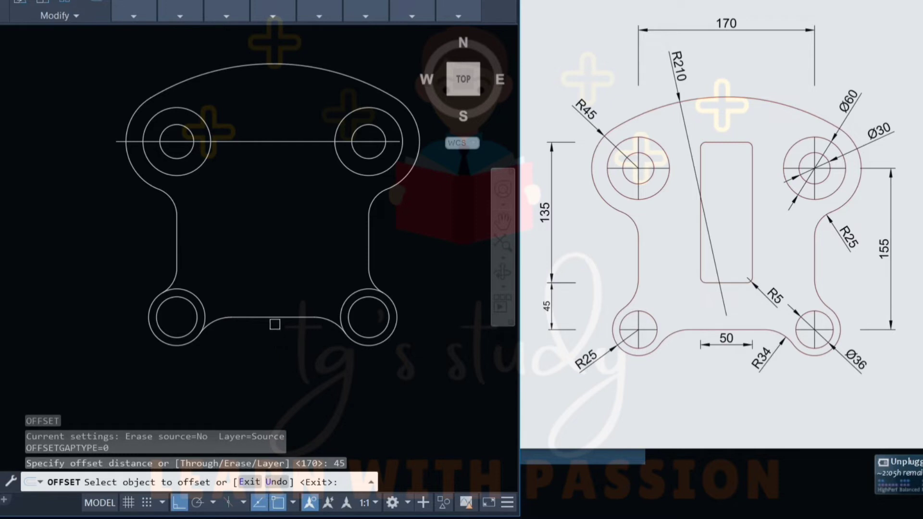
click(275, 313)
click(260, 265)
key(Escape)
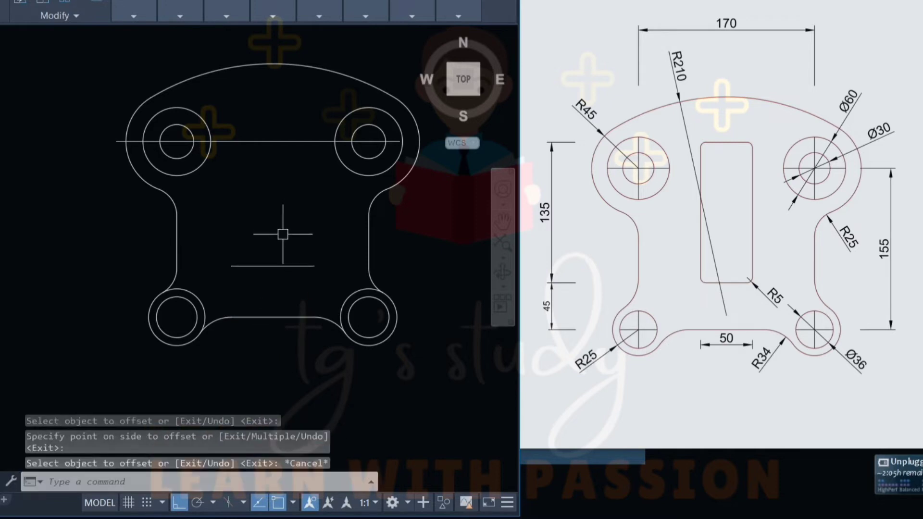
key(Escape)
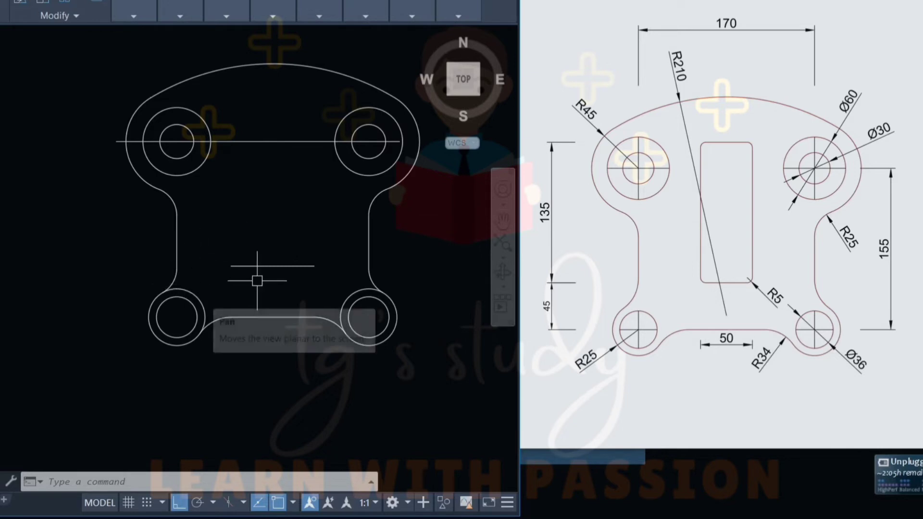
- Offset that guide line 135 upward to create the upper slot guide
text(o)
key(Return)
text(1)
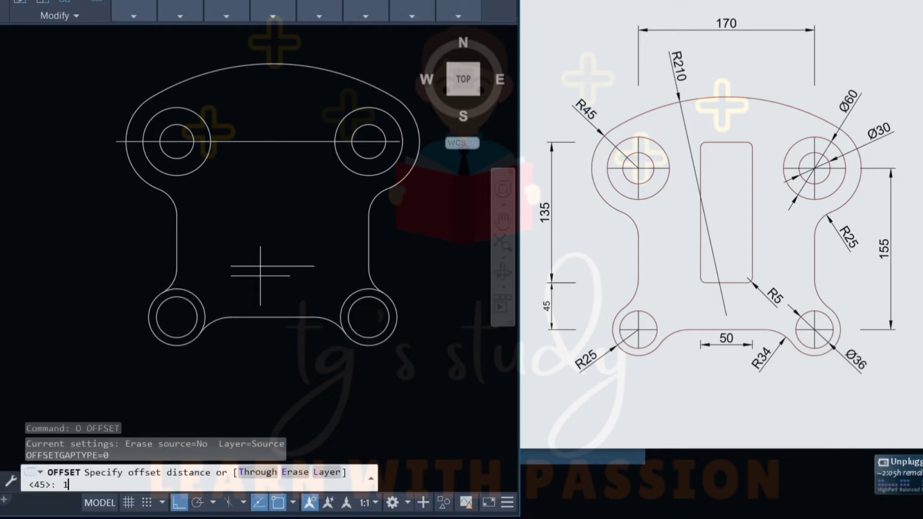
text(35)
key(Return)
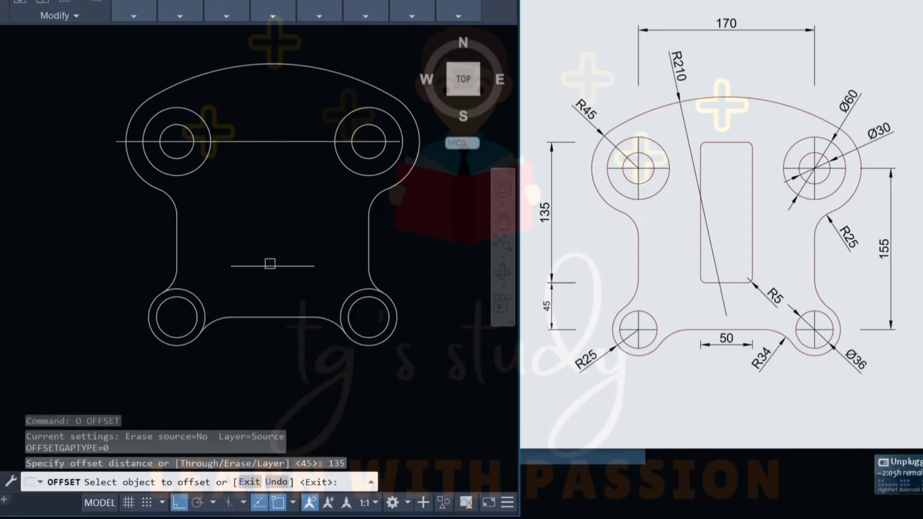
click(270, 265)
click(269, 154)
key(Escape)
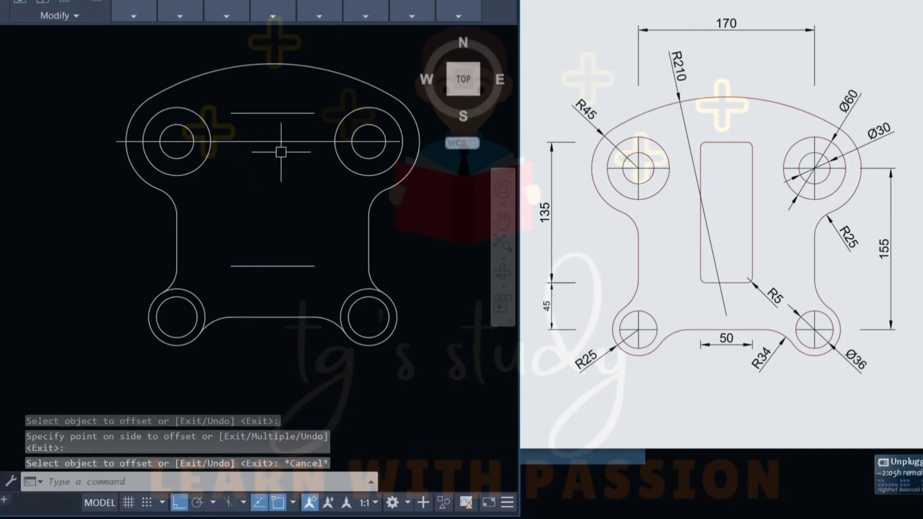
- Delete the horizontal line running through the upper circles
click(300, 121)
click(284, 146)
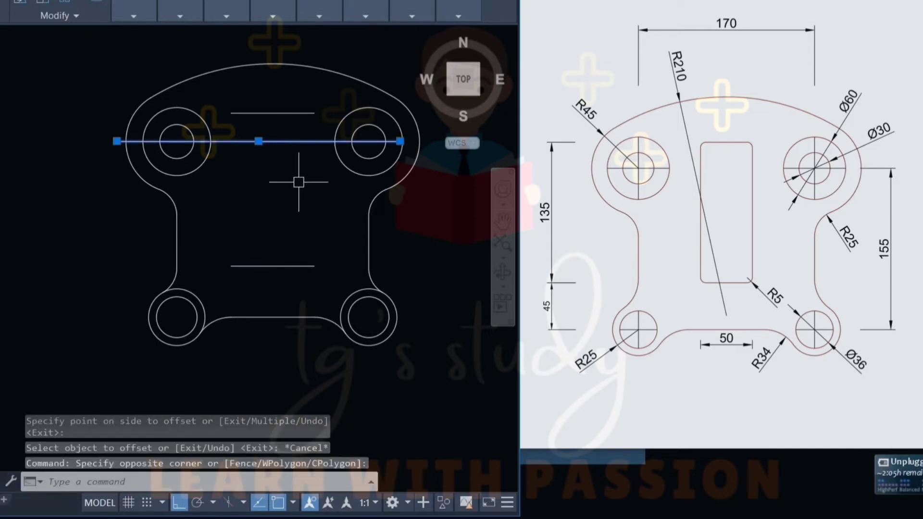
key(Delete)
key(Escape)
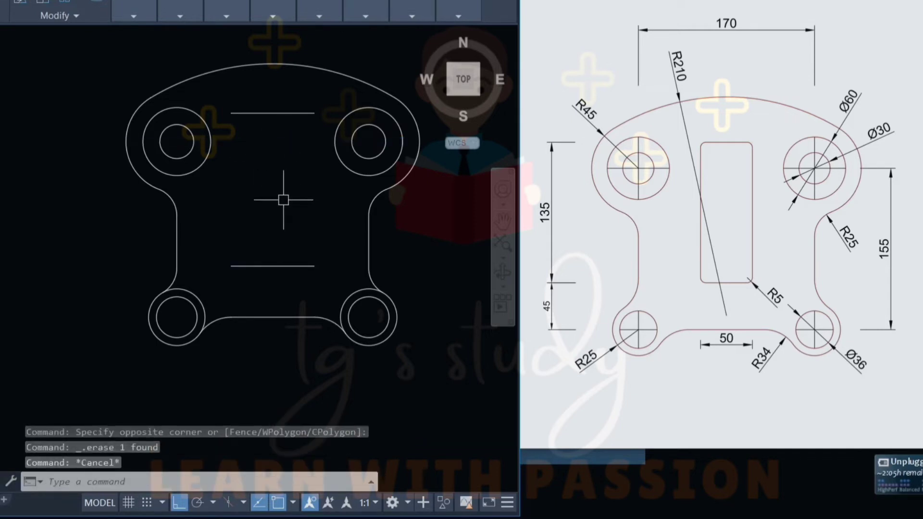
key(Escape)
key(Escape)
- Draw a vertical line joining the midpoints of the two guide lines
text(l)
key(Return)
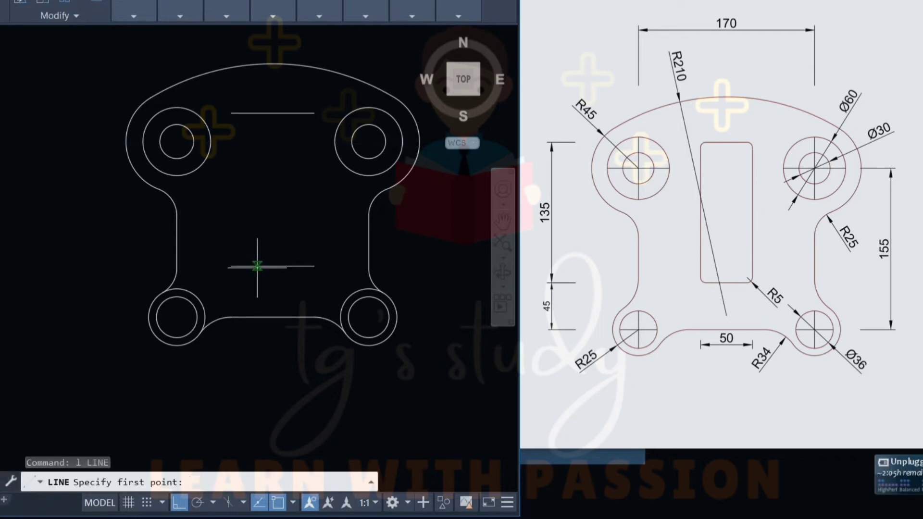
click(273, 265)
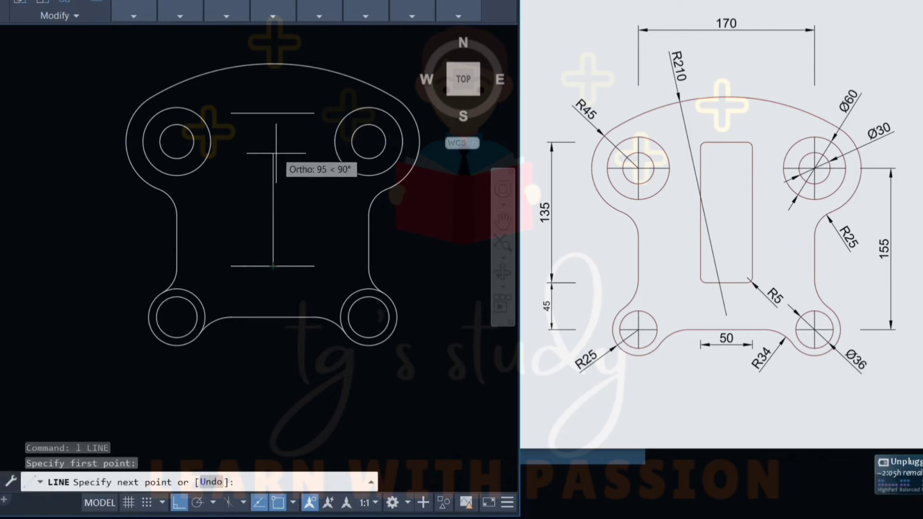
click(273, 113)
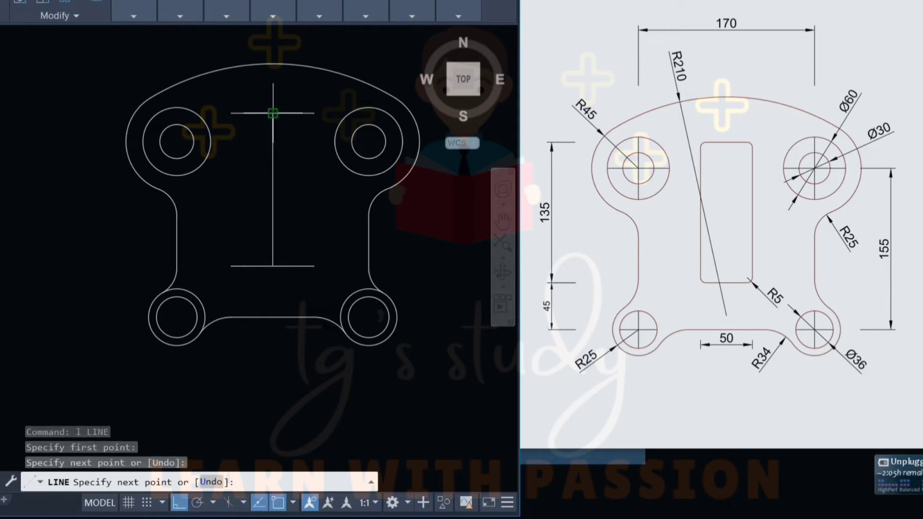
key(Escape)
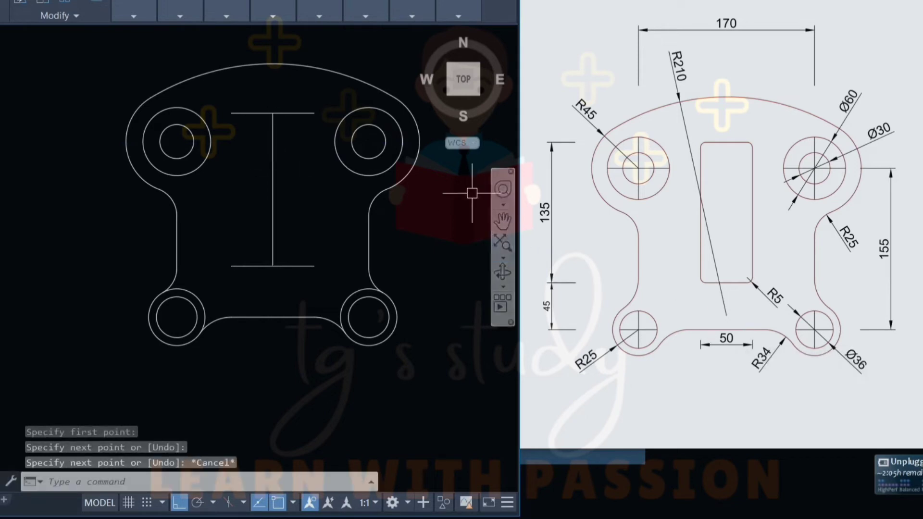
key(Escape)
key(Escape)
key(Escape)
text(o)
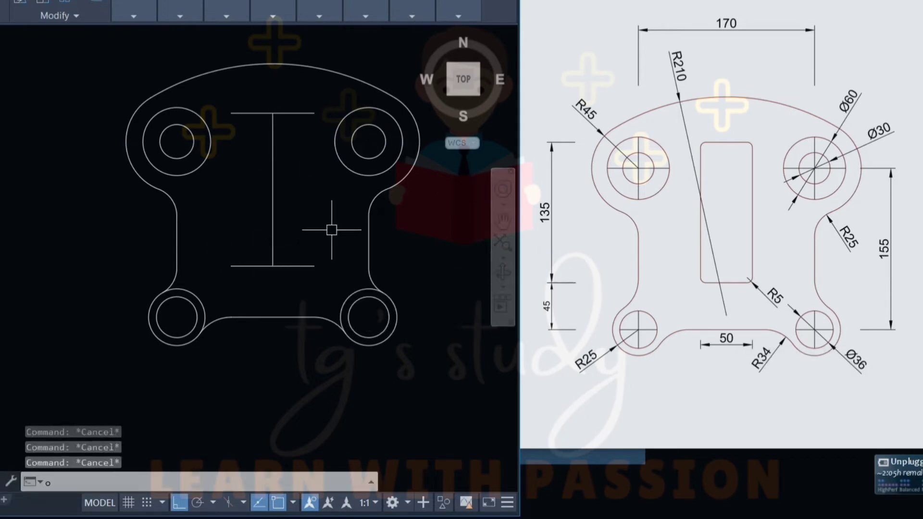
- Offset the vertical line 25 to each side, then delete the middle line
key(Return)
text(25)
key(Return)
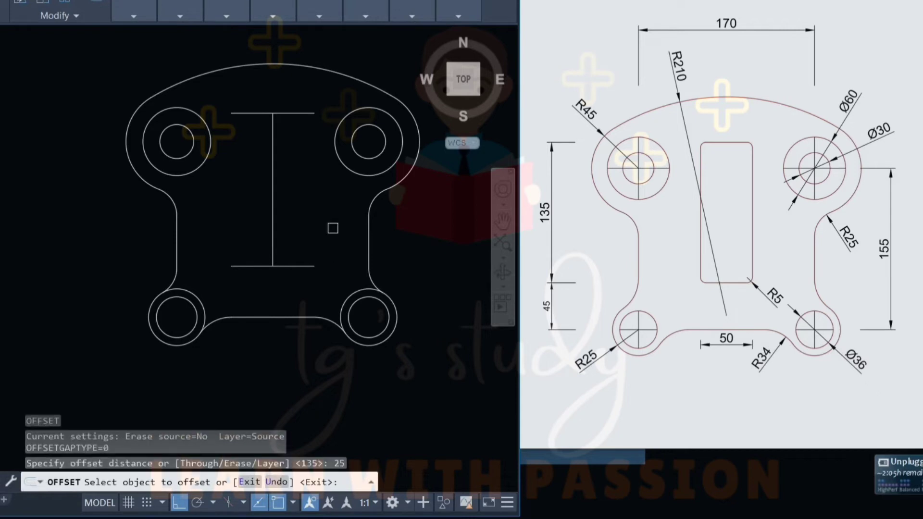
click(272, 234)
click(216, 246)
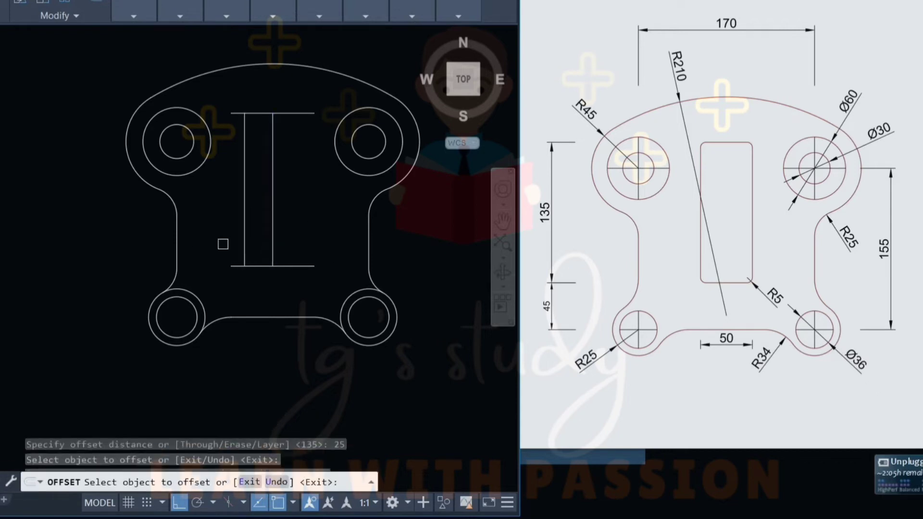
click(272, 232)
key(Escape)
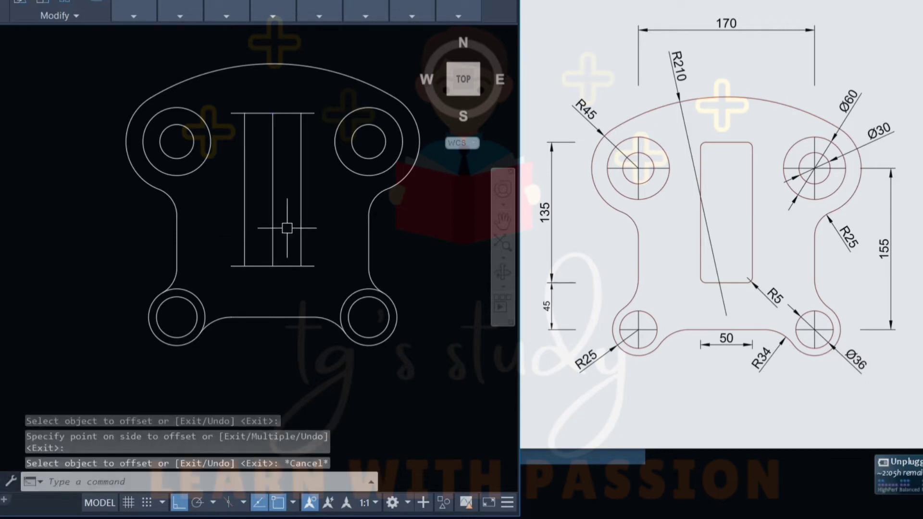
click(273, 229)
key(Delete)
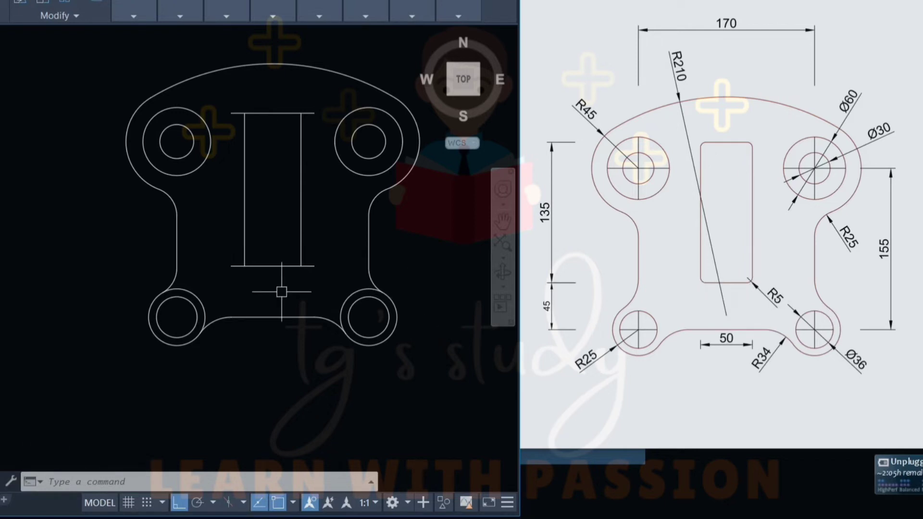
- Set fillet radius 5 and round the slot's bottom-left corner
key(Escape)
key(Escape)
key(Escape)
text(f)
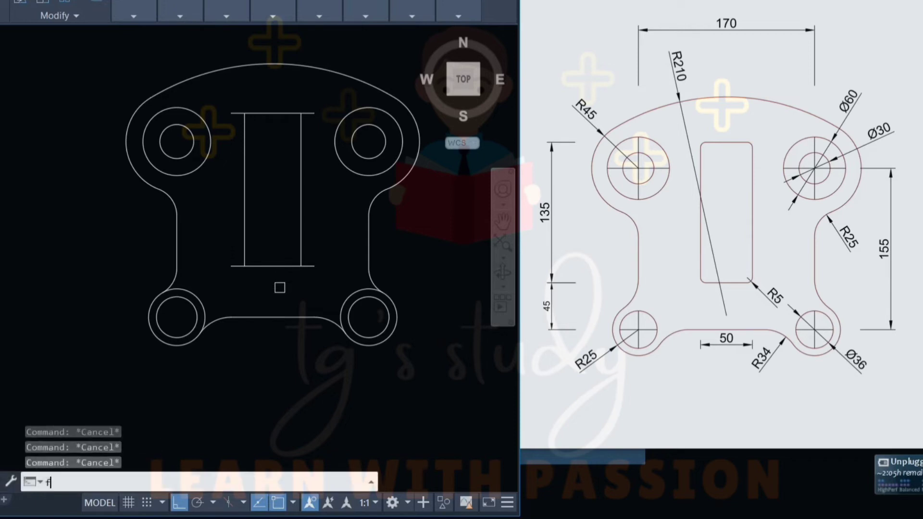
key(Return)
text(r)
key(Return)
text(5)
key(Return)
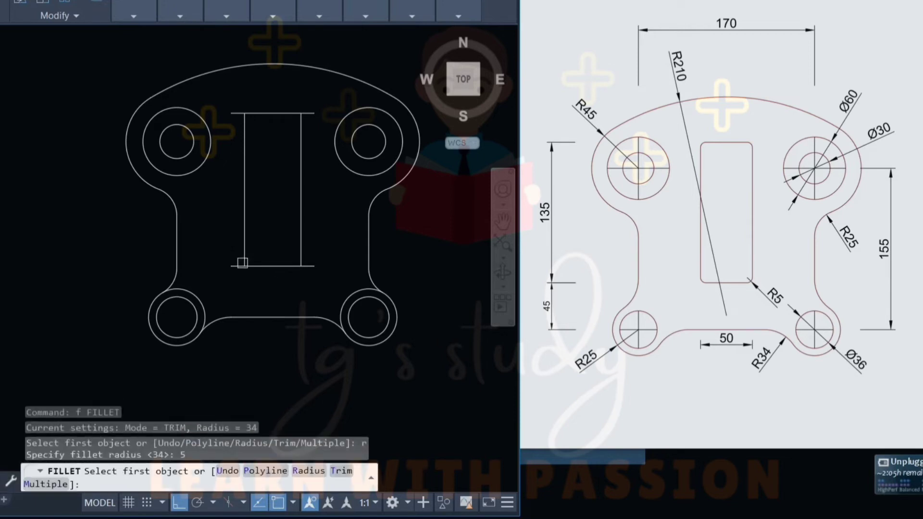
click(248, 241)
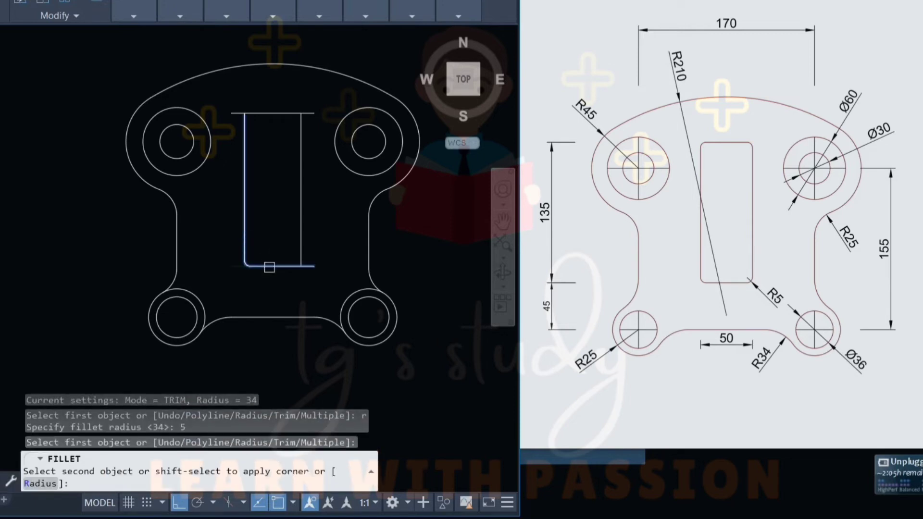
click(261, 266)
- Round the slot's bottom-right, top-right and top-left corners with R5 fillets
key(Return)
click(299, 238)
click(294, 265)
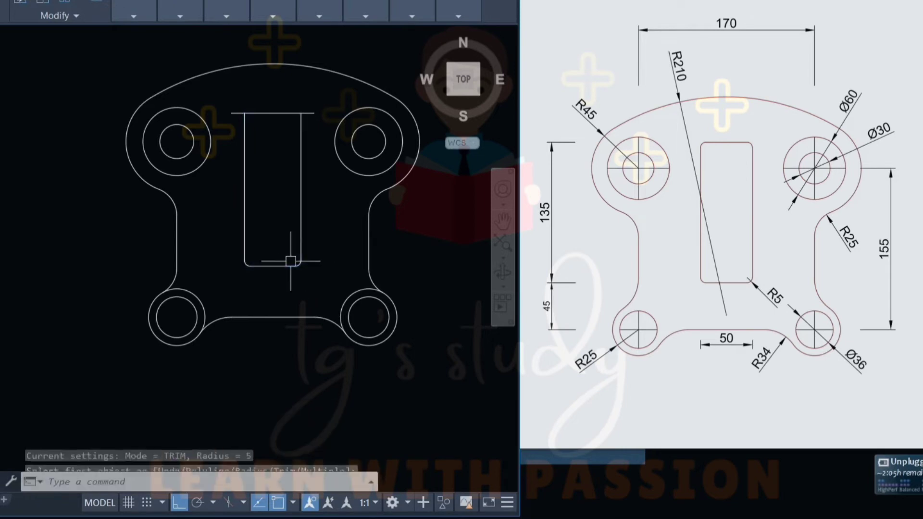
key(Return)
click(279, 113)
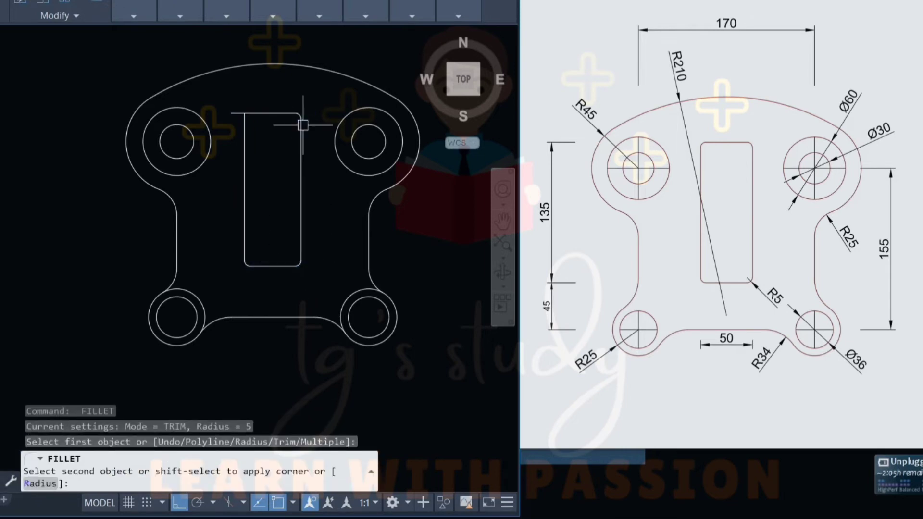
click(301, 125)
key(Return)
click(262, 114)
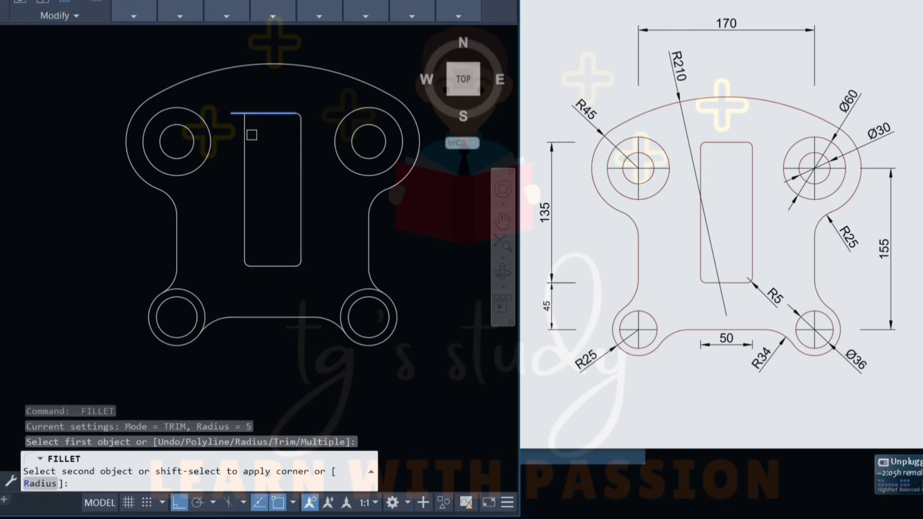
click(246, 136)
key(Escape)
key(Escape)
text(t)
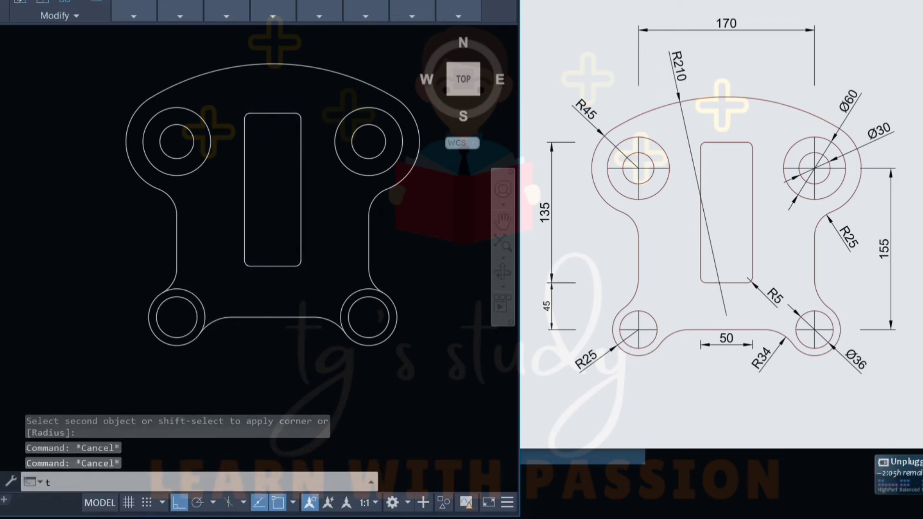
- Cancel an accidentally started text command and begin trimming the leftover outline
key(Return)
key(Escape)
key(Escape)
key(Escape)
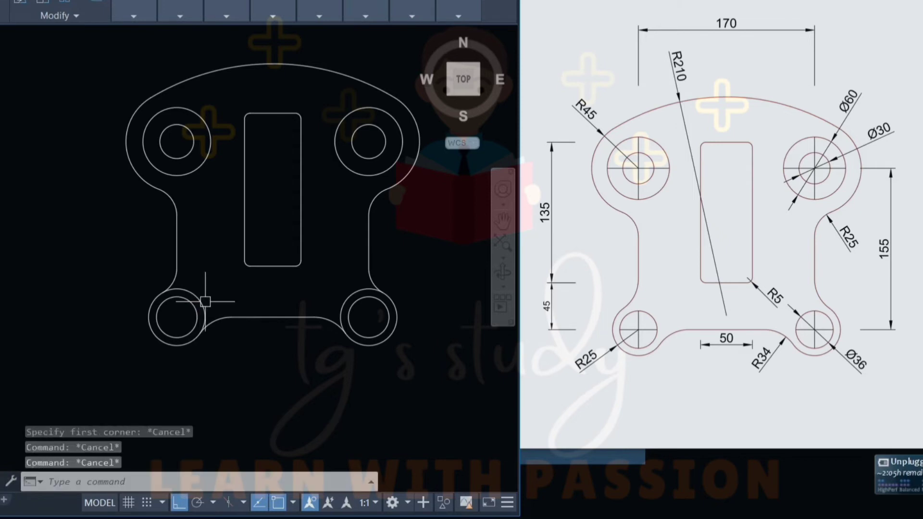
text(tr)
key(Return)
- Trim away the leftover line segment on the left of the outline
click(195, 291)
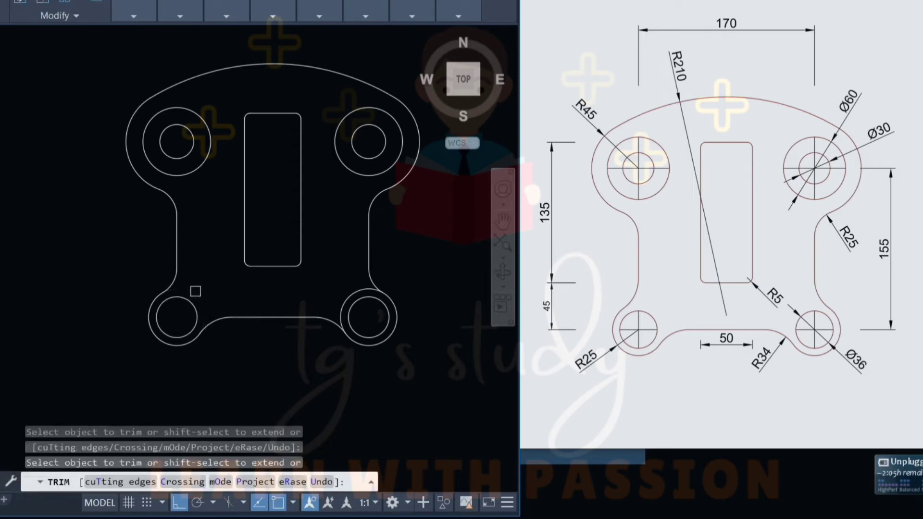
key(Escape)
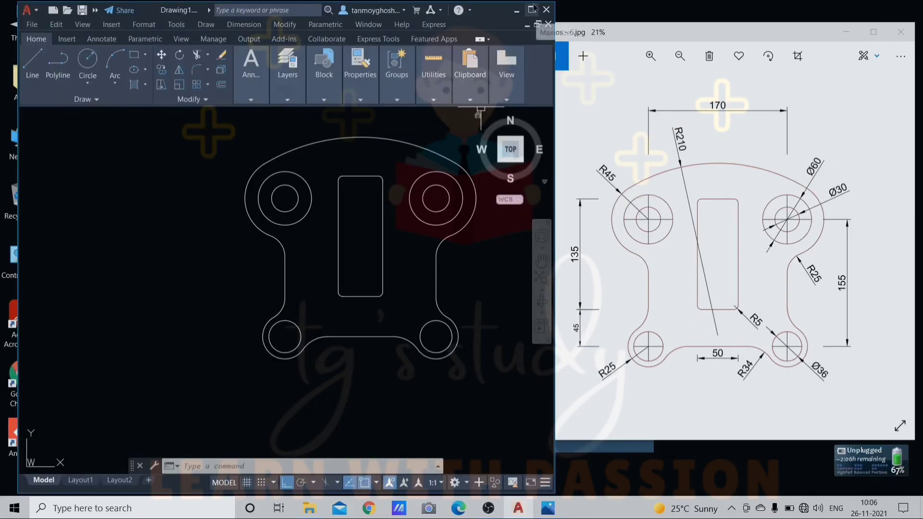
- Maximize the window and colour all plate geometry yellow 248,215,49
click(535, 9)
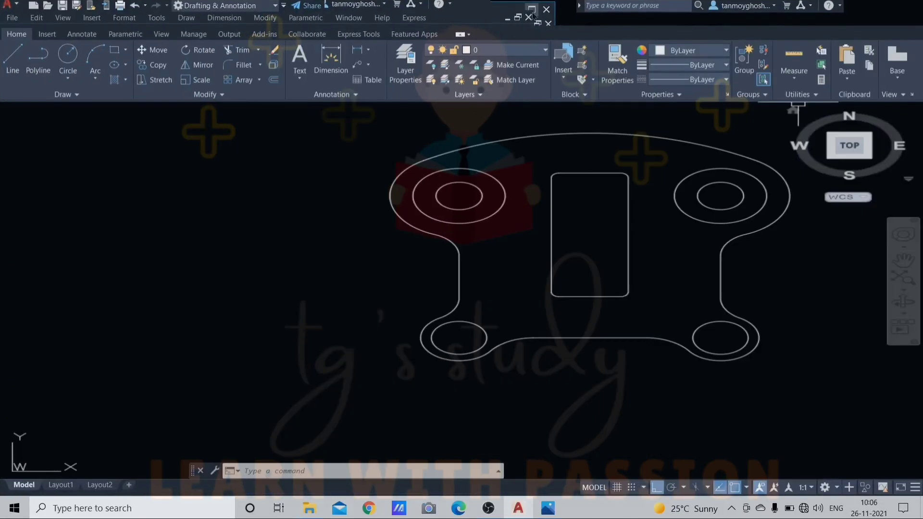
click(705, 134)
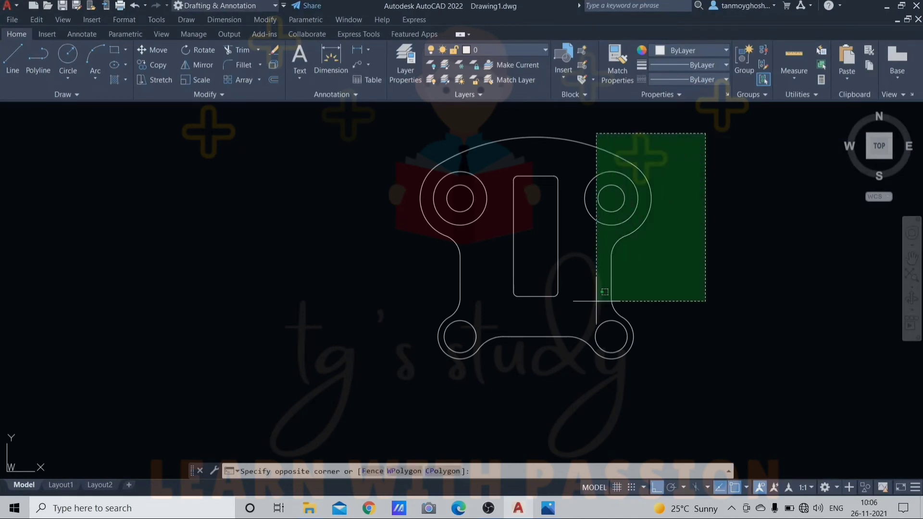
click(357, 411)
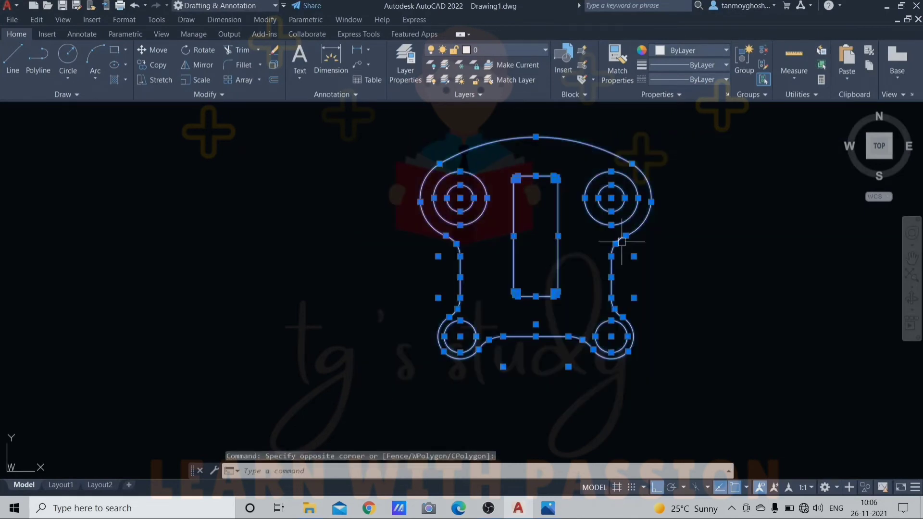
click(724, 50)
click(669, 98)
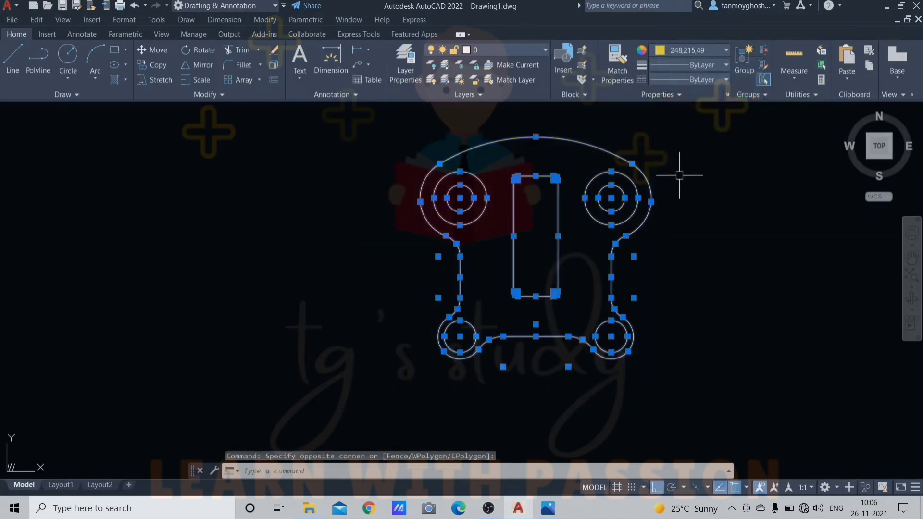
middle_drag(623, 214, 539, 213)
key(Escape)
key(Escape)
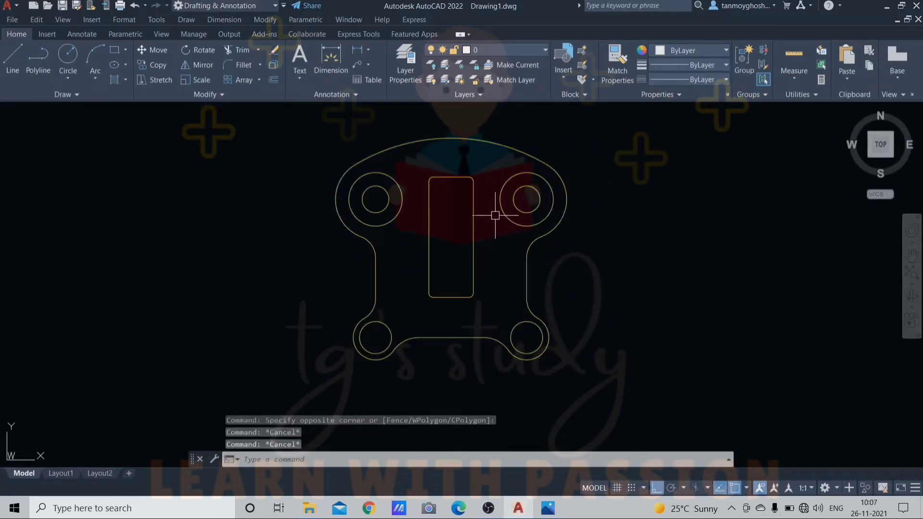
- Draw vertical and horizontal centre lines across the upper-left hole
text(l)
key(Return)
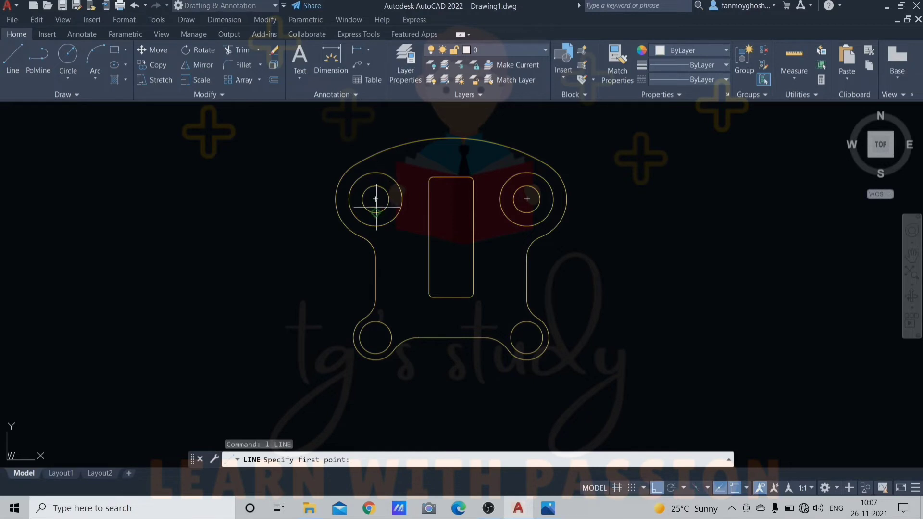
click(375, 172)
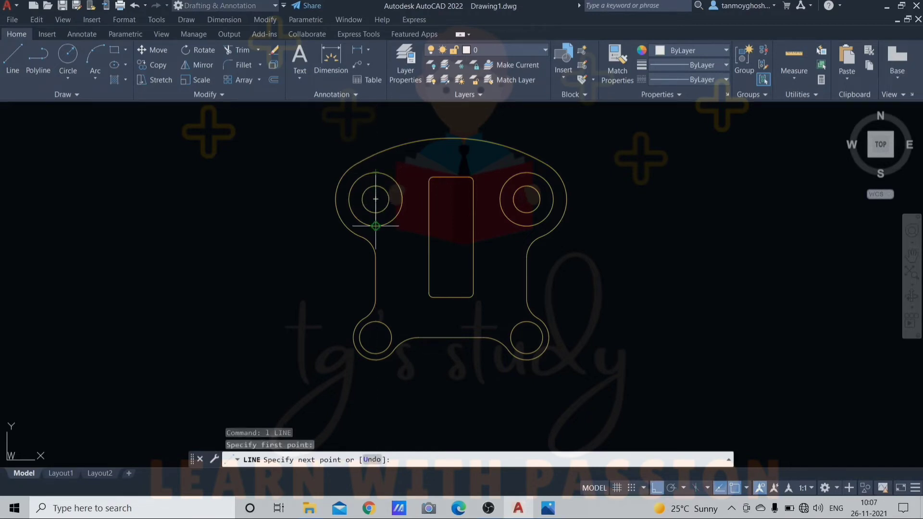
click(375, 199)
key(Return)
key(Return)
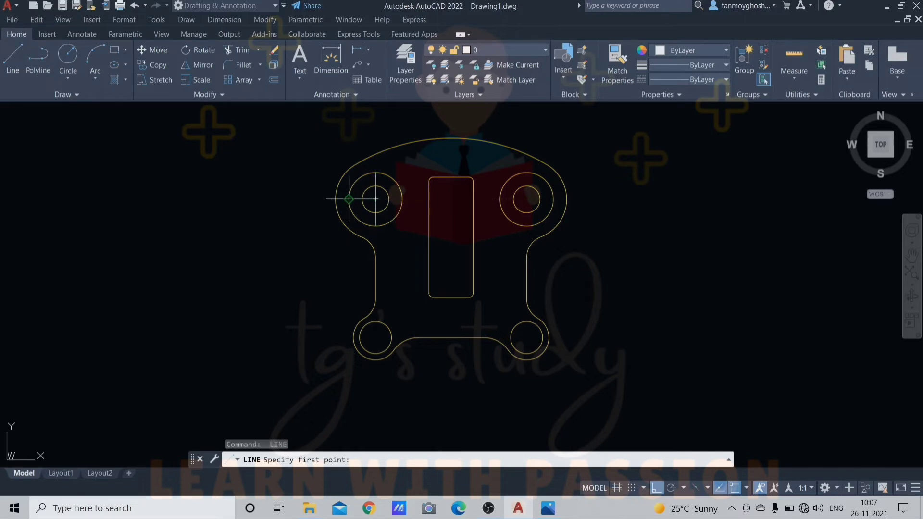
click(349, 199)
click(402, 199)
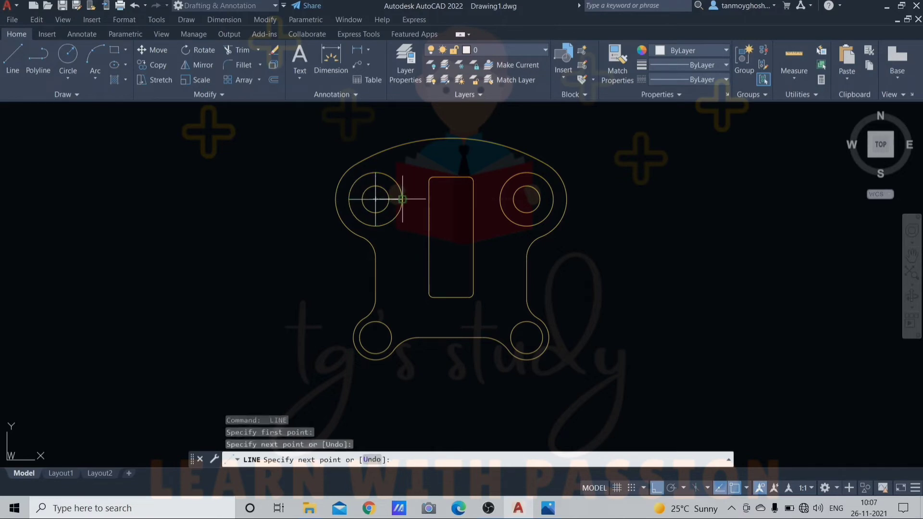
key(Return)
key(Return)
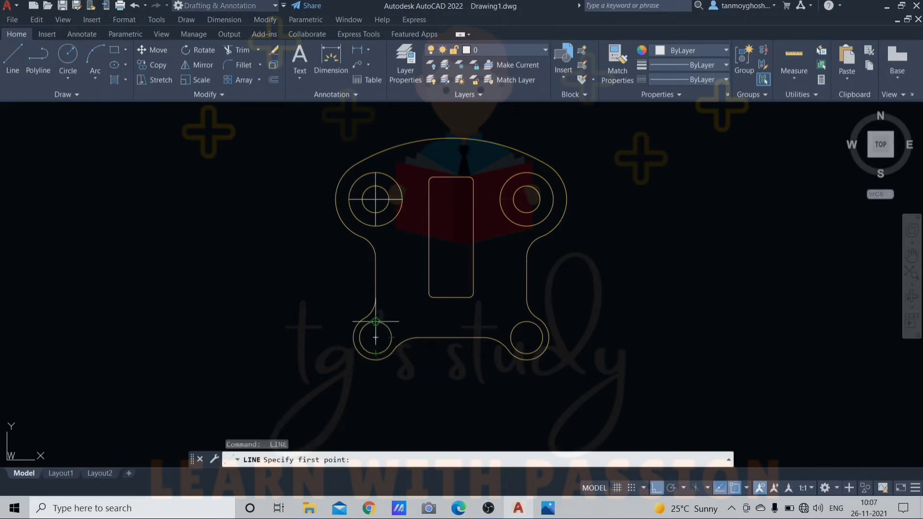
- Draw vertical and horizontal centre lines across the small lower-left hole
click(375, 321)
click(375, 353)
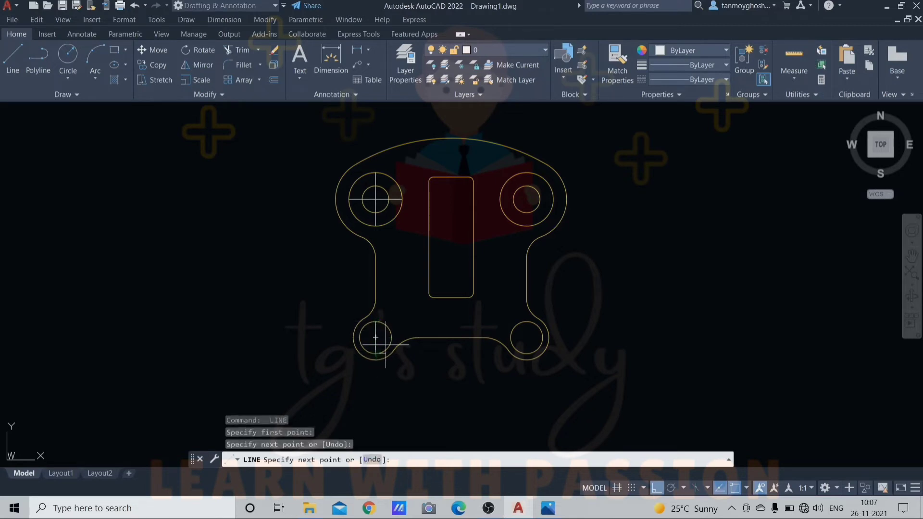
key(Return)
key(Return)
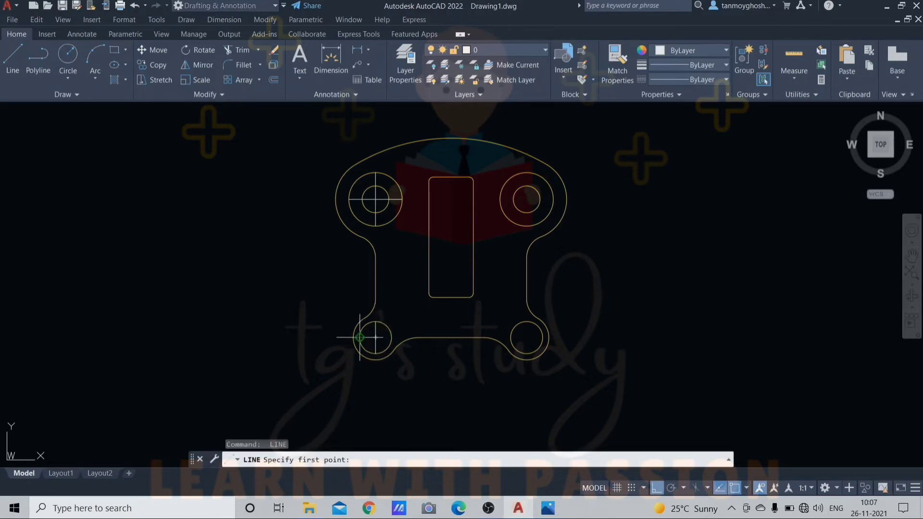
click(360, 338)
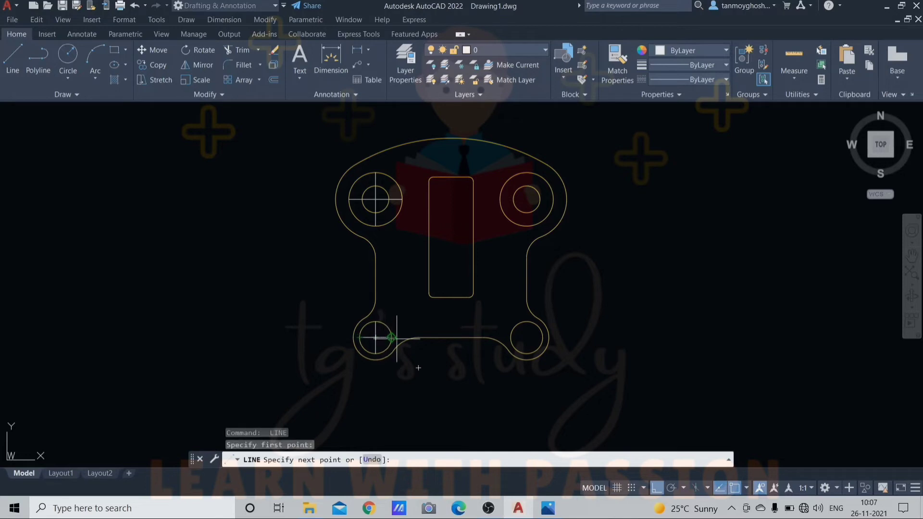
click(391, 338)
key(Escape)
key(Escape)
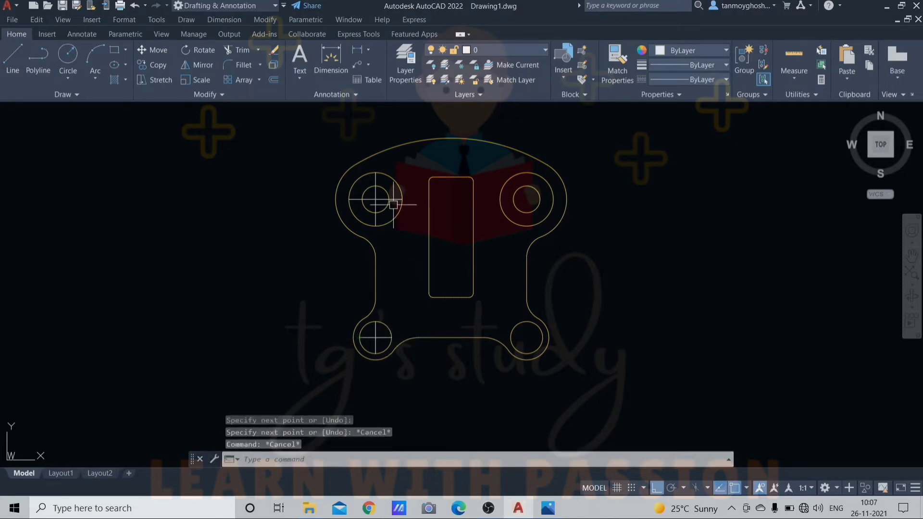
- Give the left holes' centre lines the CENTER2 linetype and confirm it in the Linetype Manager
scroll(378, 212, up, 2)
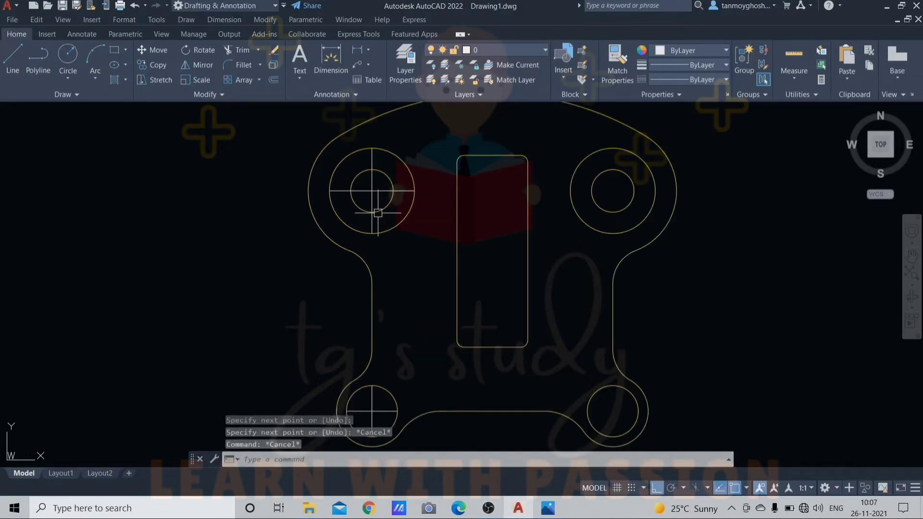
click(378, 183)
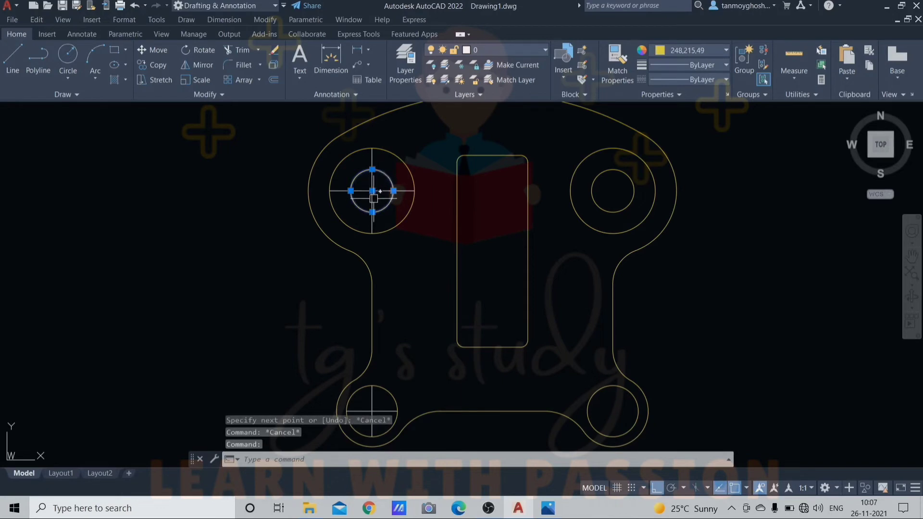
key(Escape)
click(376, 182)
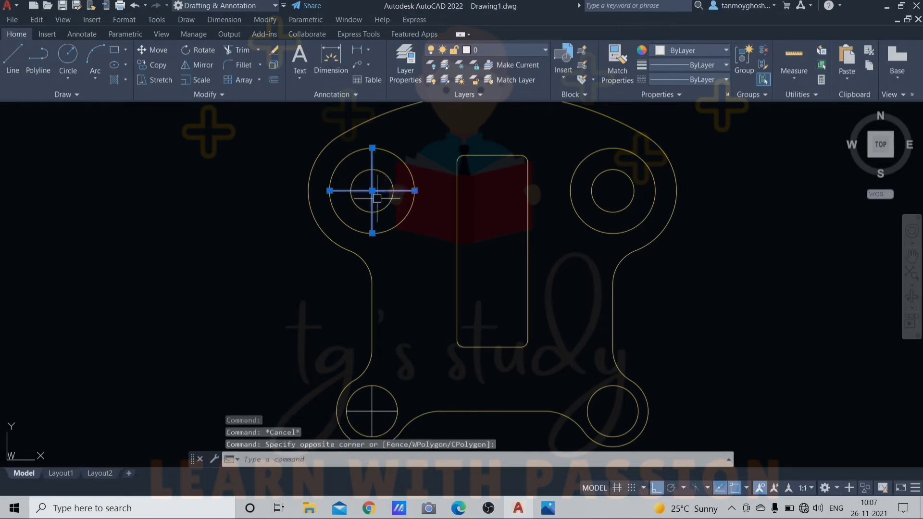
scroll(390, 251, down, 2)
scroll(381, 359, up, 4)
click(381, 323)
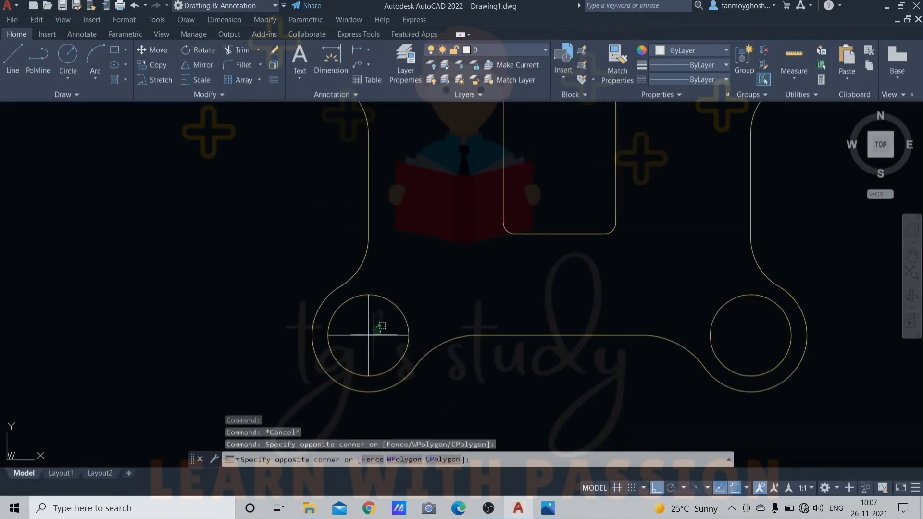
click(367, 342)
scroll(363, 345, down, 4)
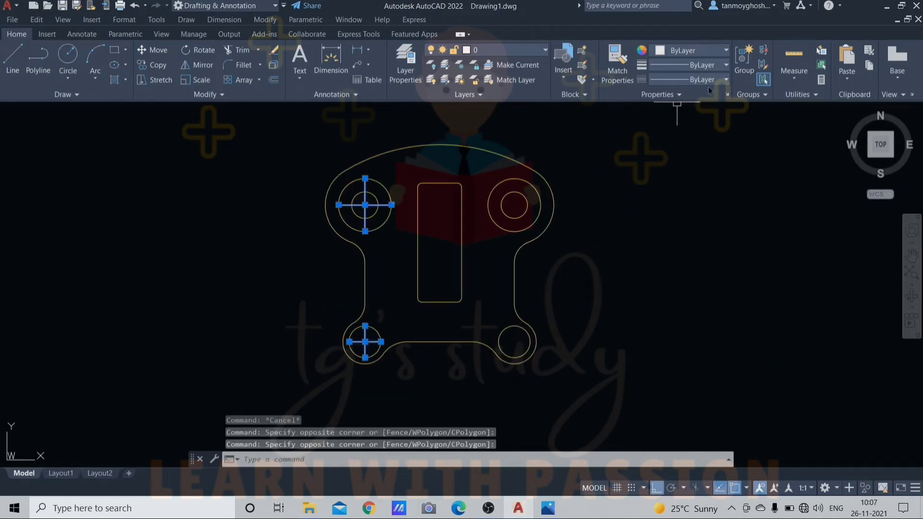
click(725, 80)
click(699, 123)
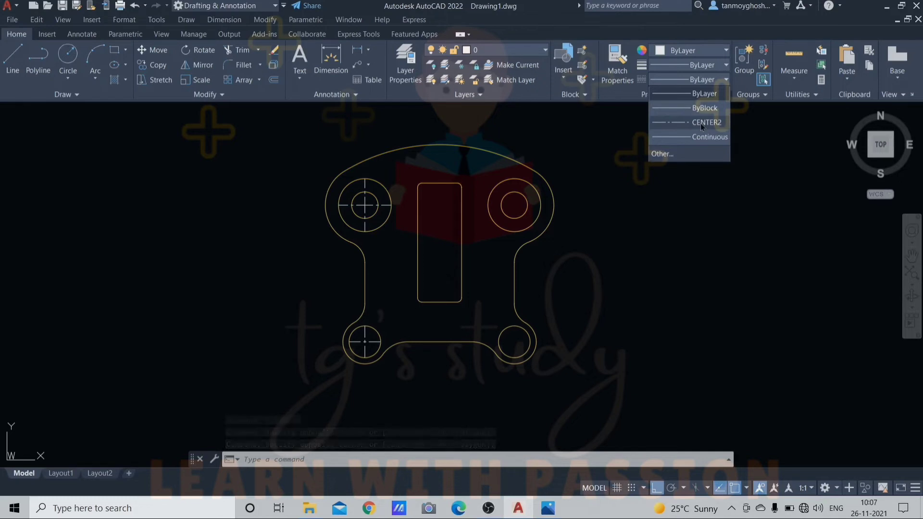
click(668, 152)
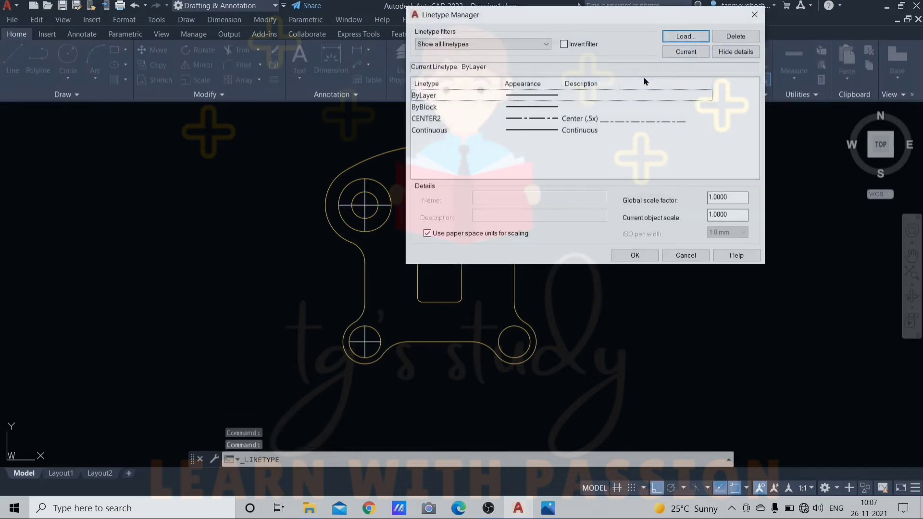
click(643, 255)
- Reselect the upper-left and lower-left centre lines and reapply the CENTER2 linetype
scroll(363, 206, up, 2)
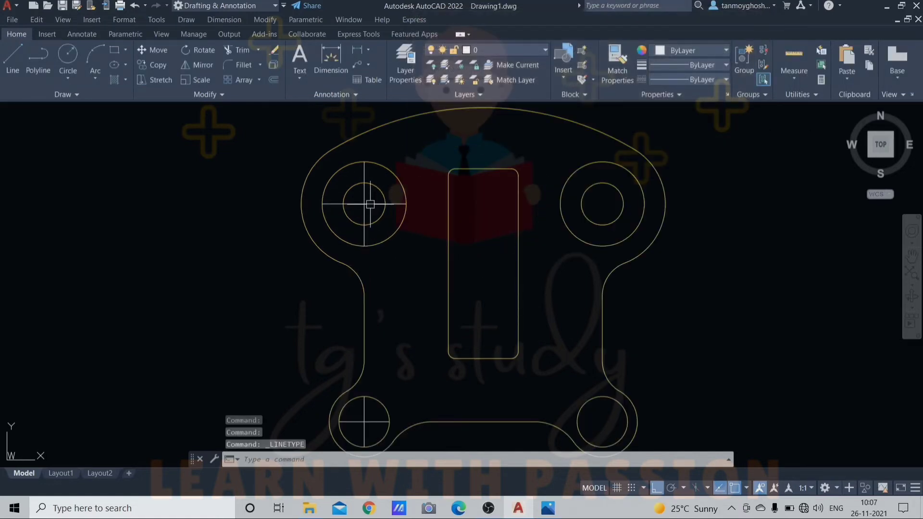
click(370, 202)
click(336, 231)
scroll(358, 225, down, 4)
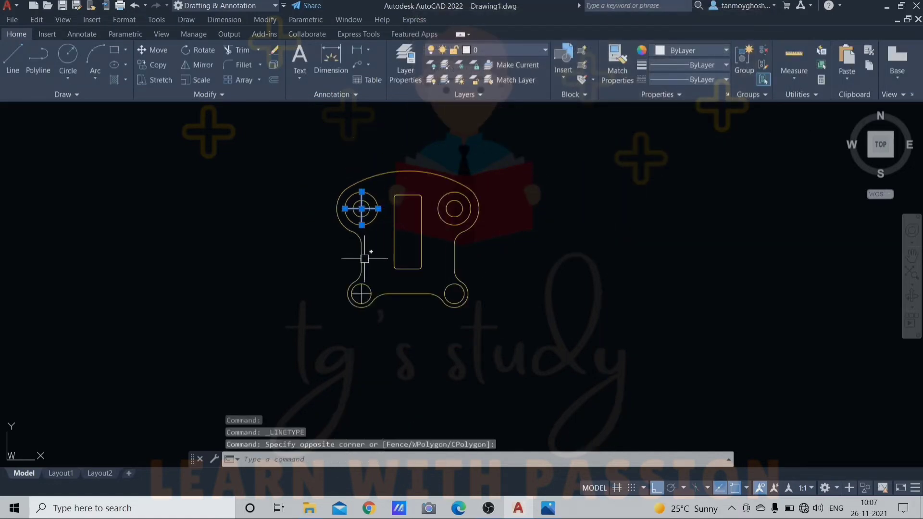
scroll(353, 315, up, 4)
click(382, 253)
click(362, 272)
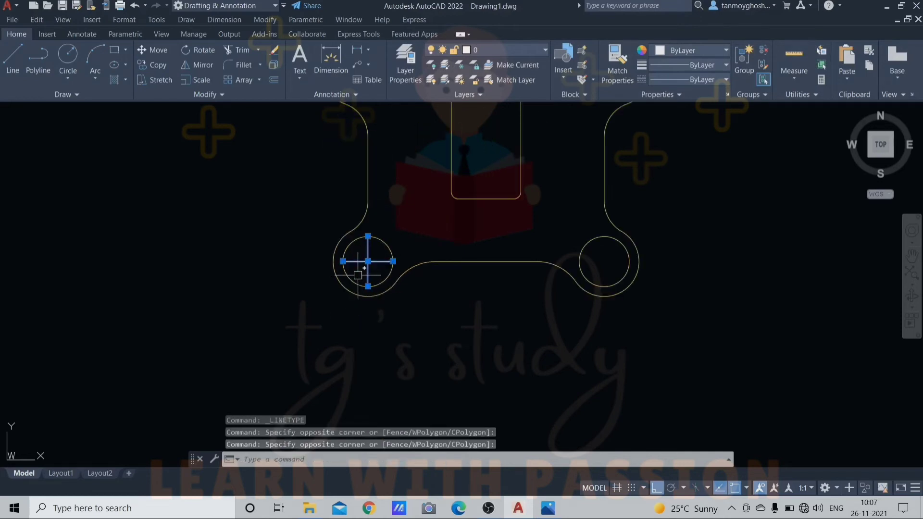
scroll(362, 272, down, 2)
click(723, 79)
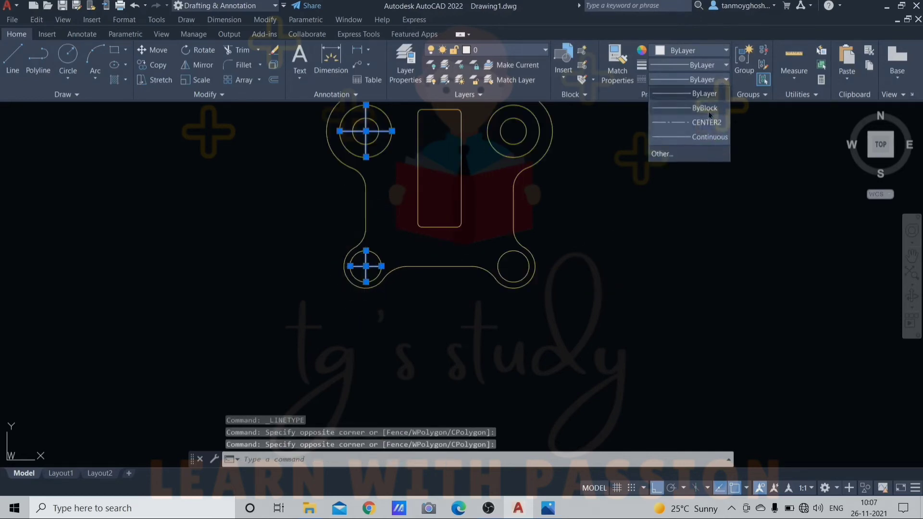
click(704, 127)
scroll(639, 221, down, 2)
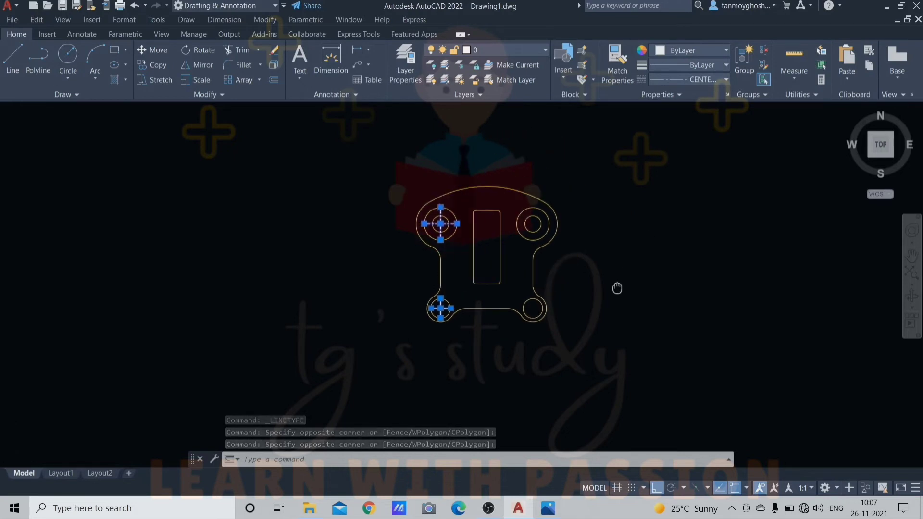
scroll(499, 274, up, 2)
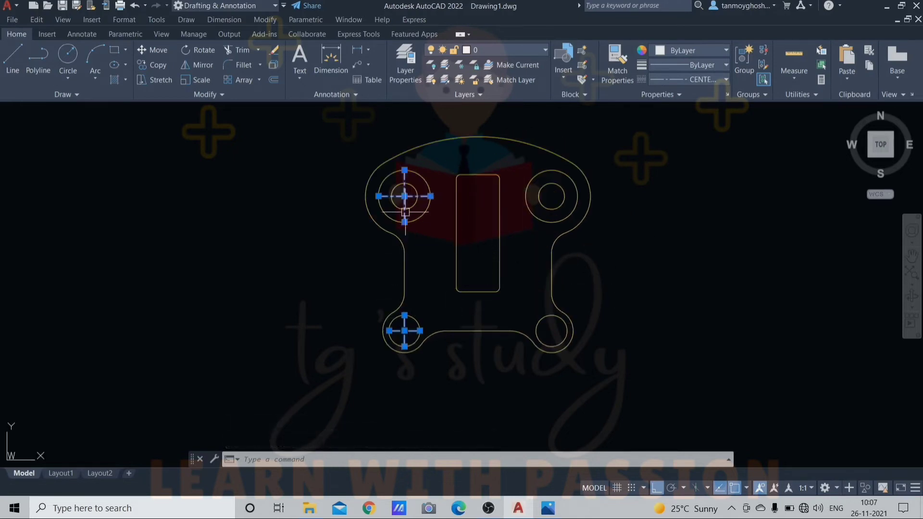
- Mirror the left holes' centre lines about the slot's vertical axis, keeping the originals
text(mi)
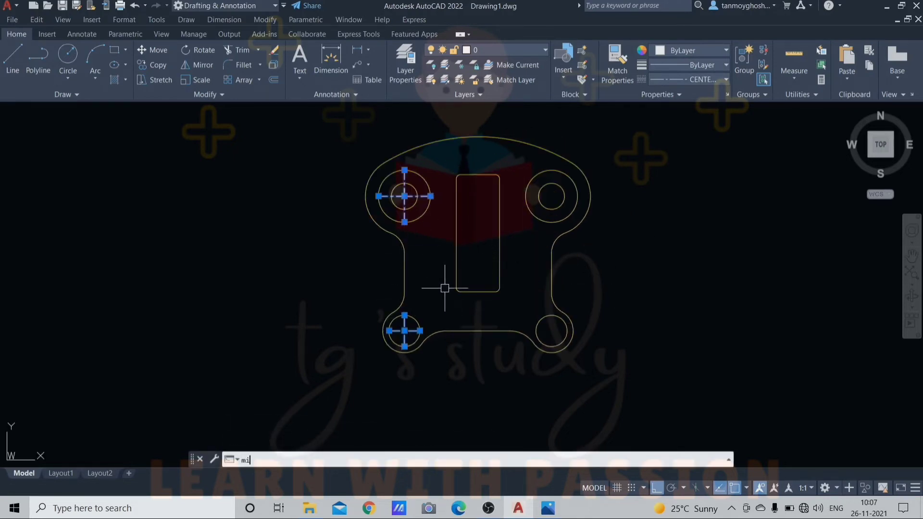
key(Return)
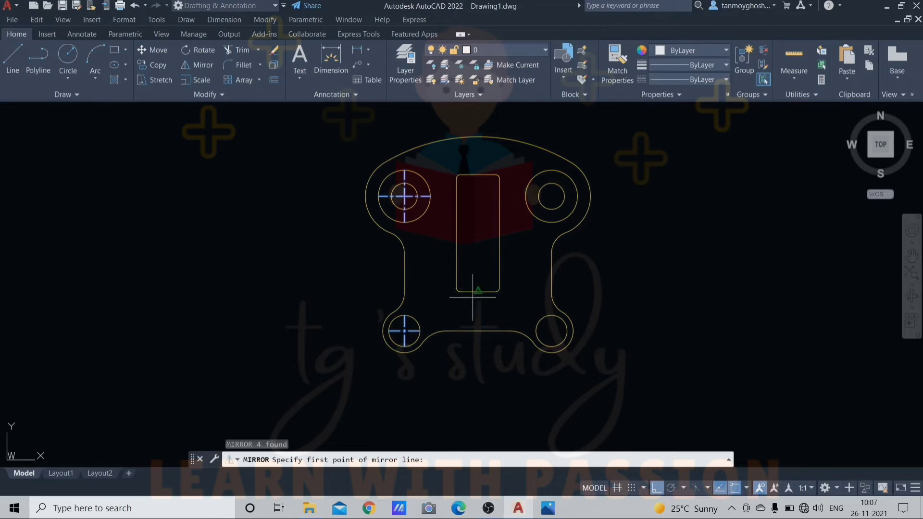
click(478, 291)
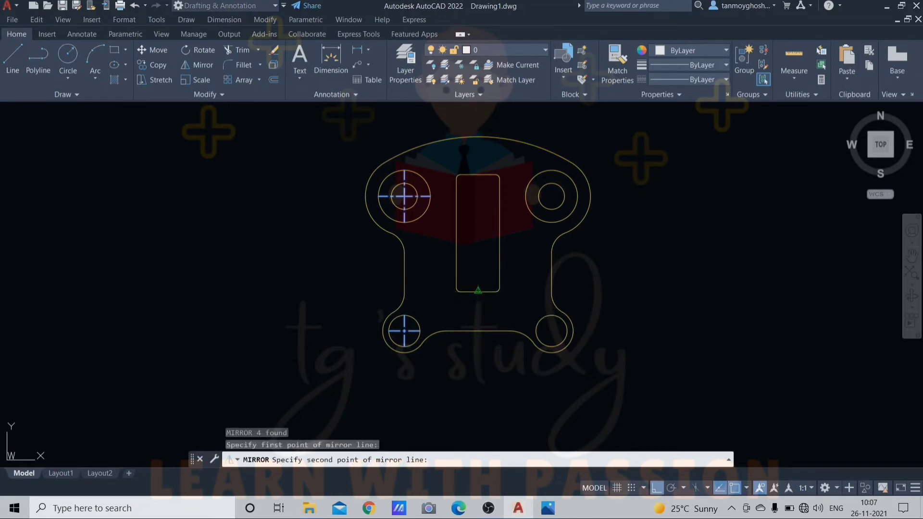
click(471, 209)
text(n)
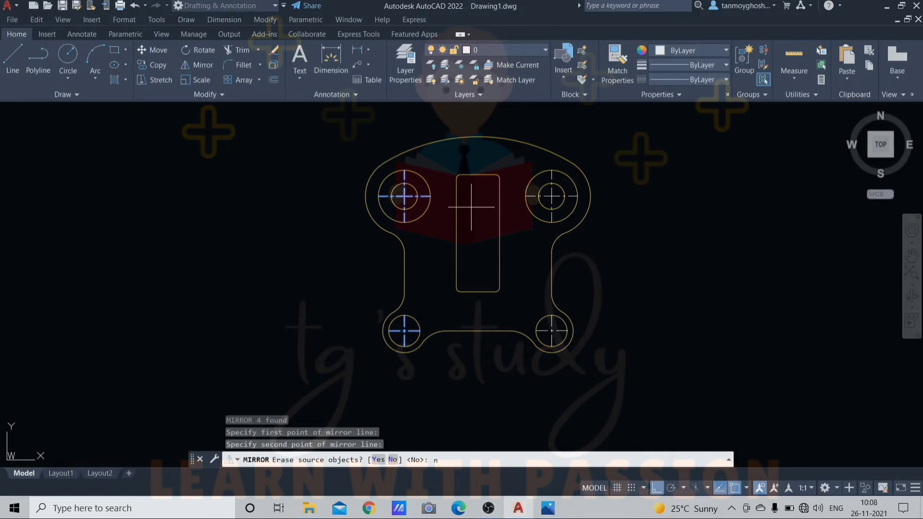
key(Return)
key(Escape)
key(Escape)
scroll(469, 255, down, 1)
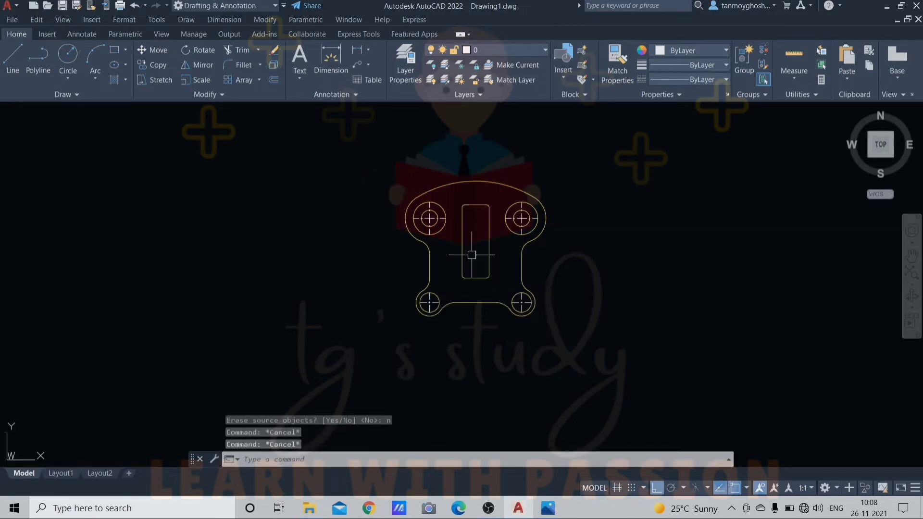
scroll(480, 211, up, 1)
middle_drag(463, 301, 428, 289)
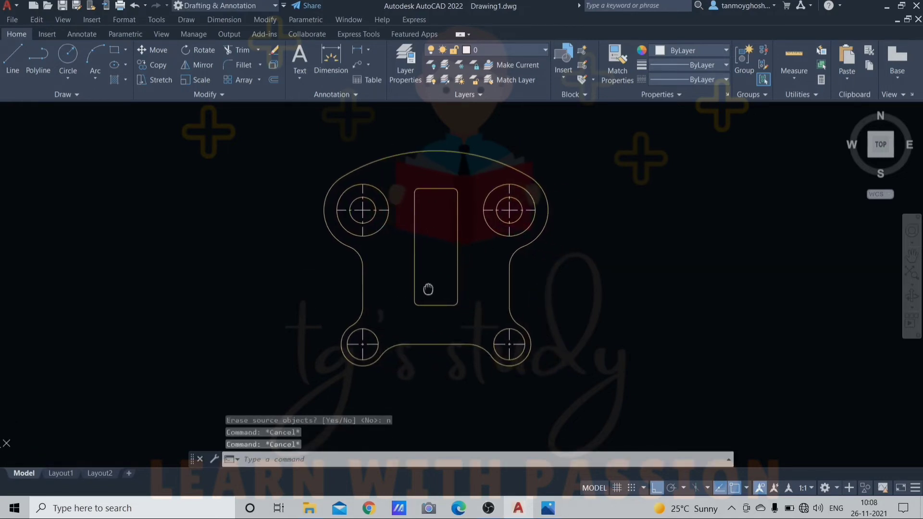
- Restore down AutoCAD so it sits beside the 6.jpg reference drawing
key(Escape)
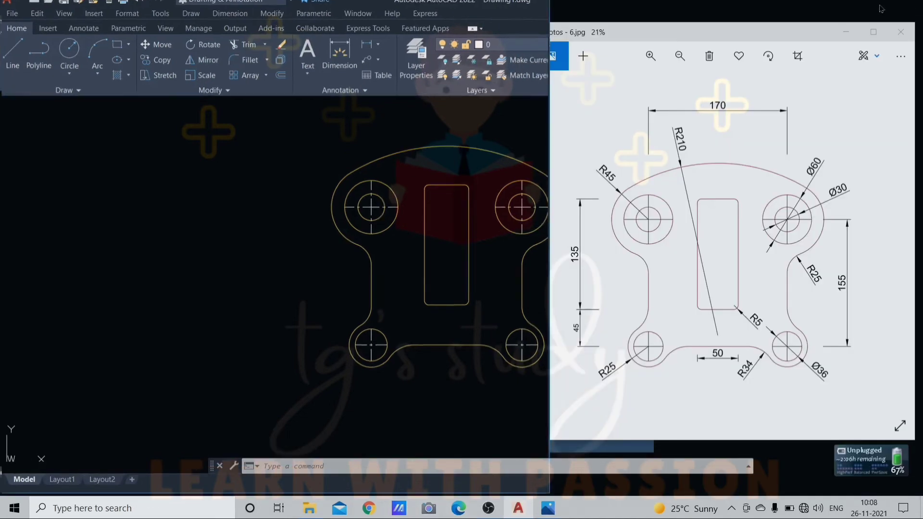
click(901, 6)
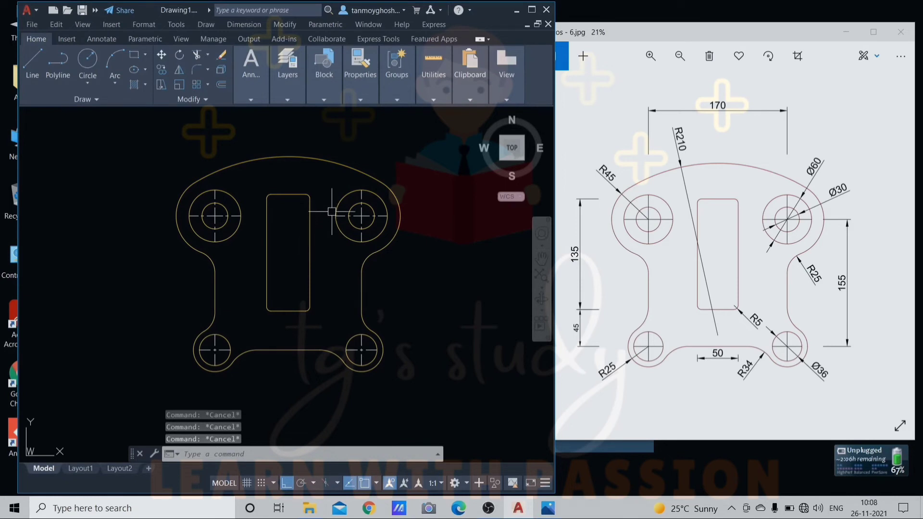
click(331, 211)
key(Escape)
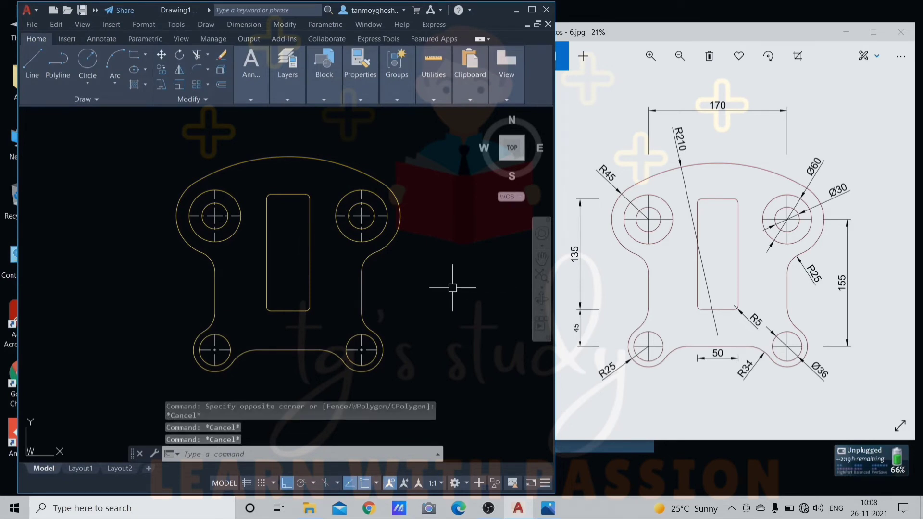
text(dli)
key(Return)
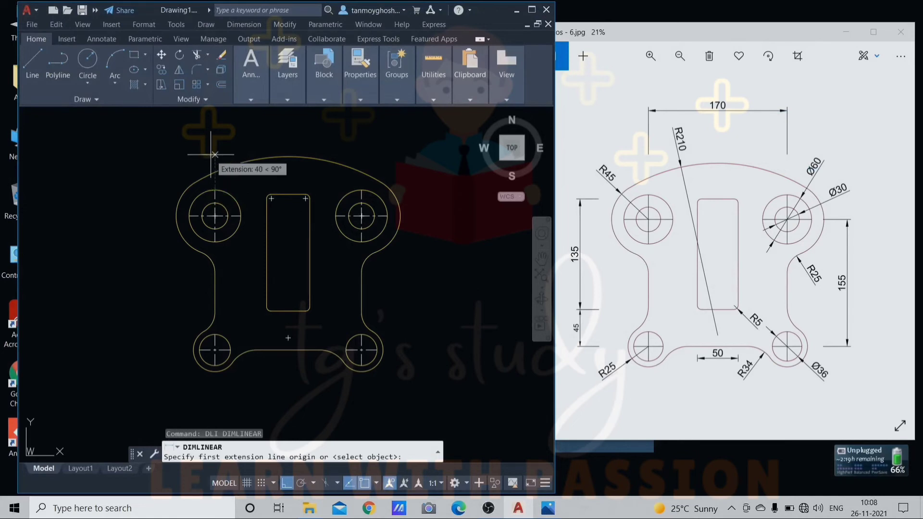
- Place the 170 linear dimension between the upper-left and upper-right hole centres above the plate
click(215, 190)
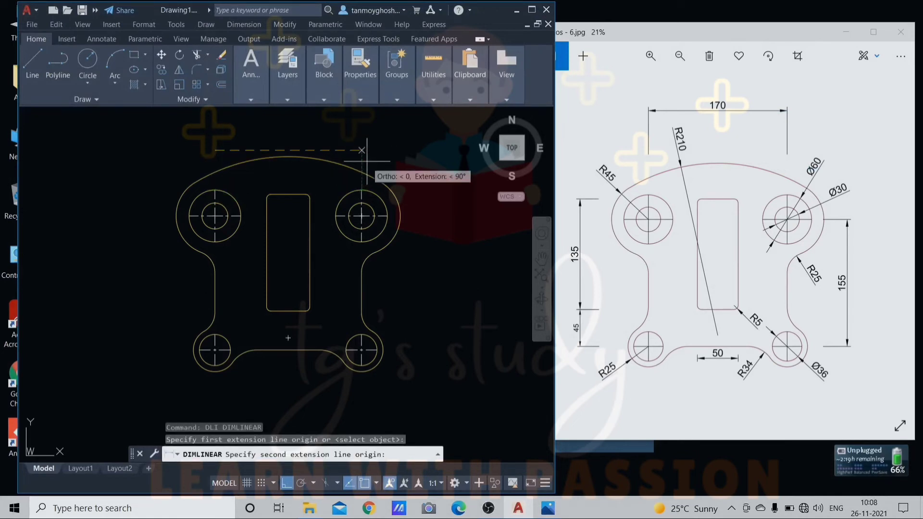
click(362, 151)
scroll(284, 136, up, 4)
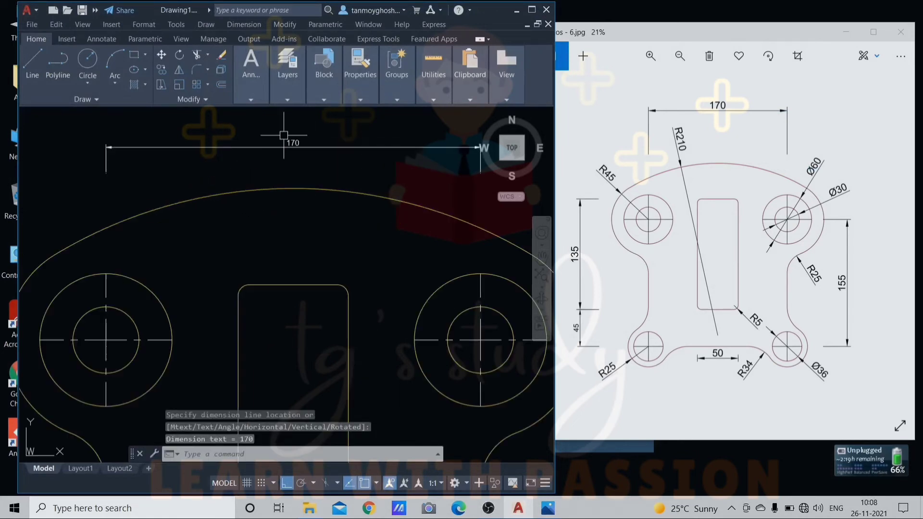
scroll(290, 135, down, 2)
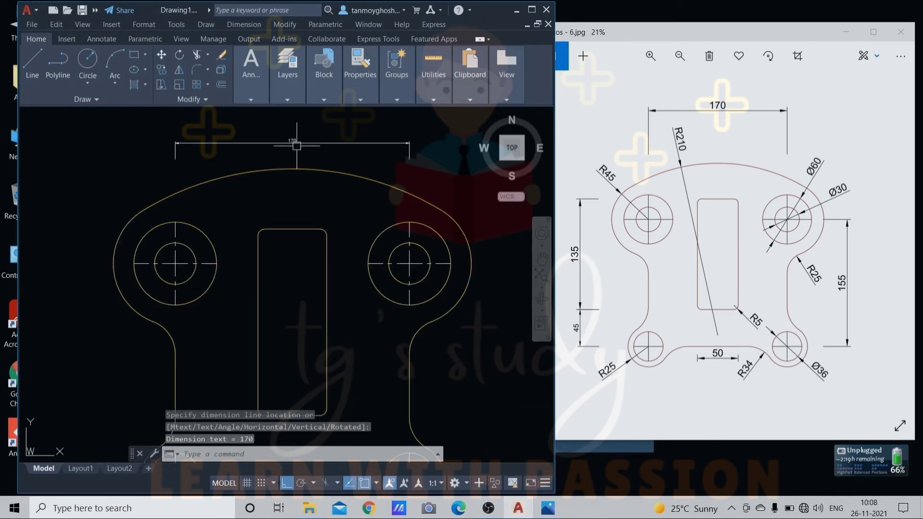
scroll(299, 144, up, 2)
scroll(299, 144, down, 2)
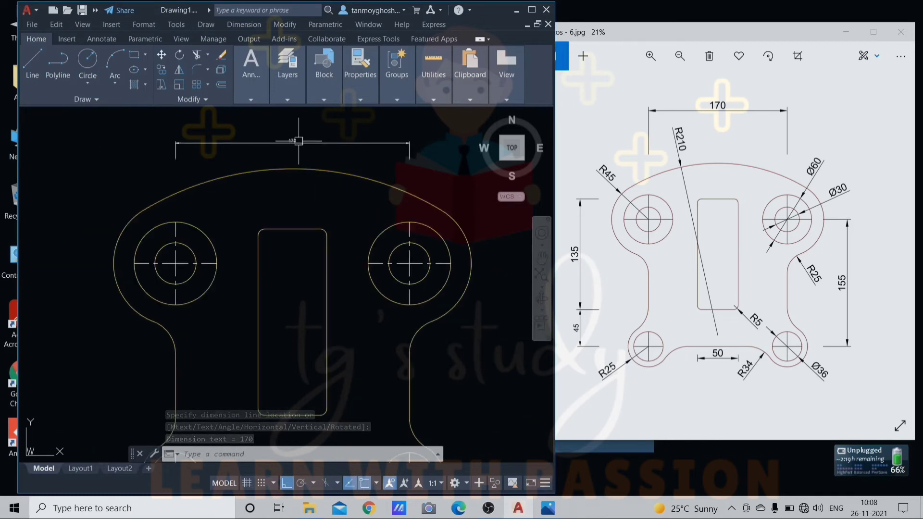
click(299, 143)
scroll(298, 141, down, 2)
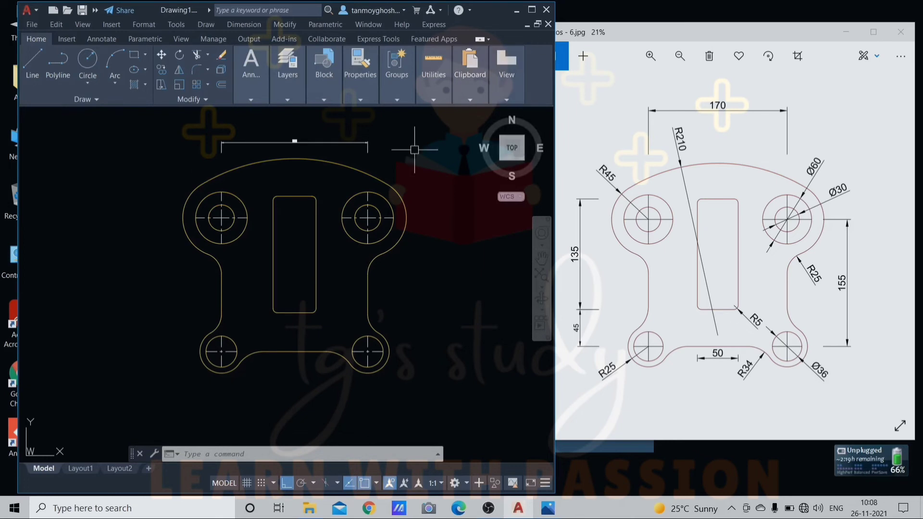
key(Escape)
key(Escape)
key(Escape)
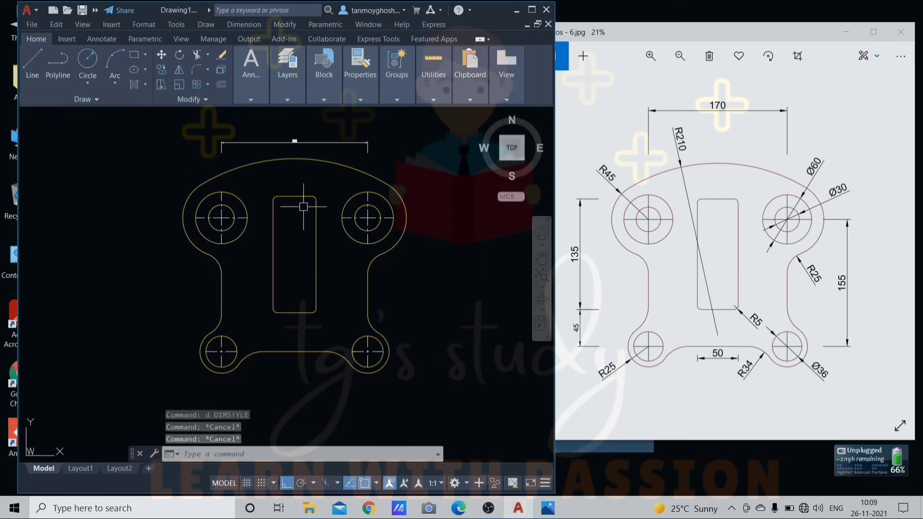
- Set the ISO-25 dimension style's overall scale to 5 and make it current
text(d)
key(Return)
text(d)
key(Return)
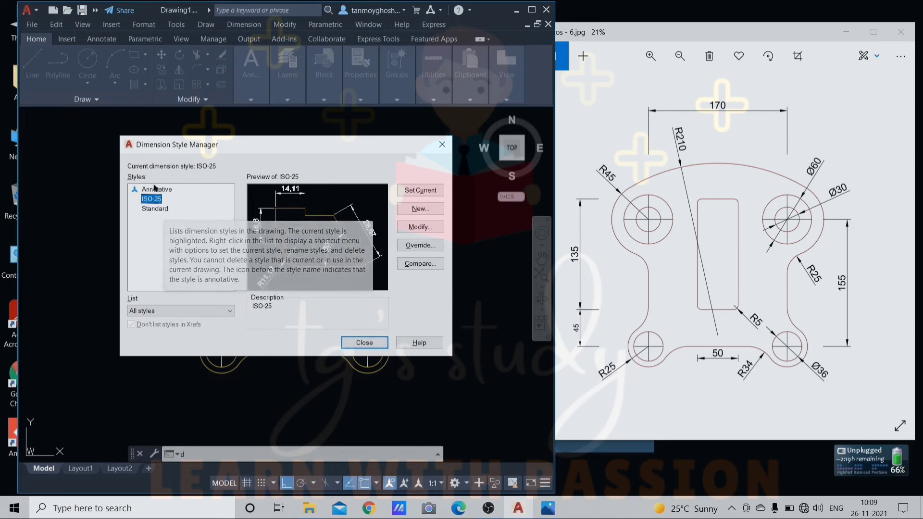
click(416, 226)
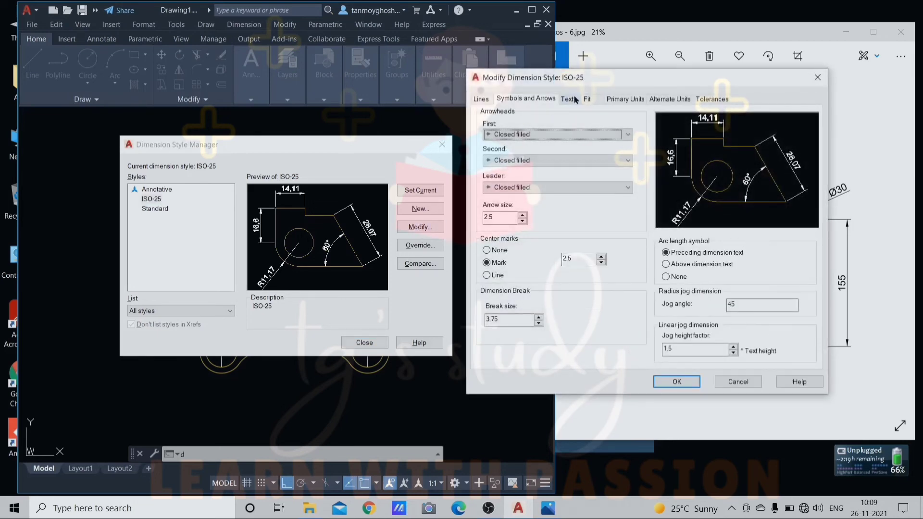
click(594, 100)
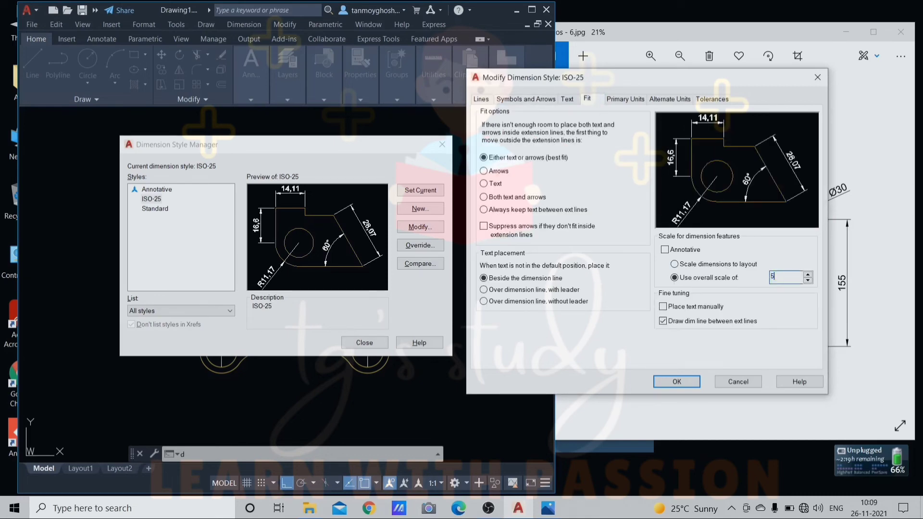
text(5)
click(687, 385)
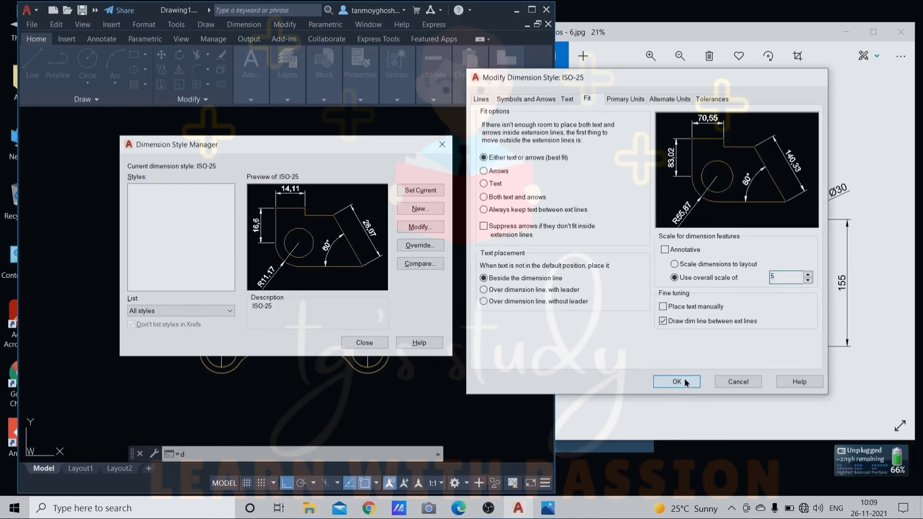
click(431, 189)
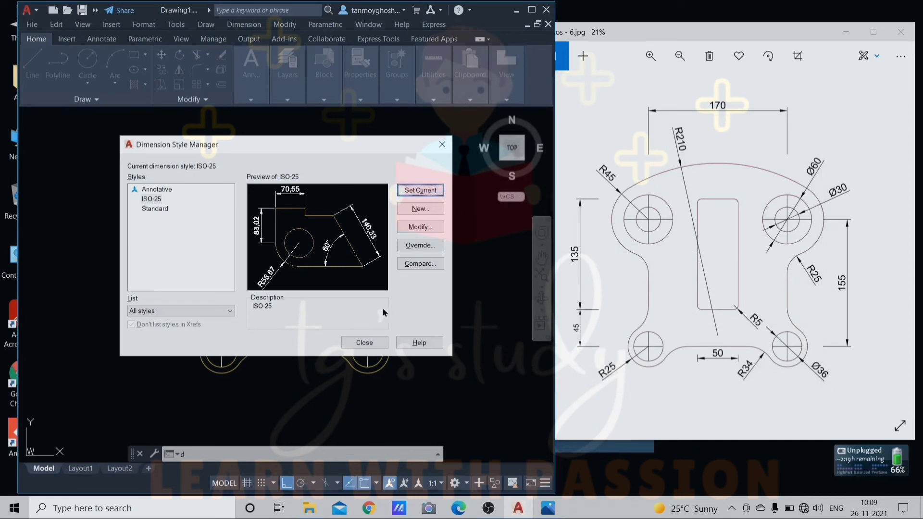
click(365, 343)
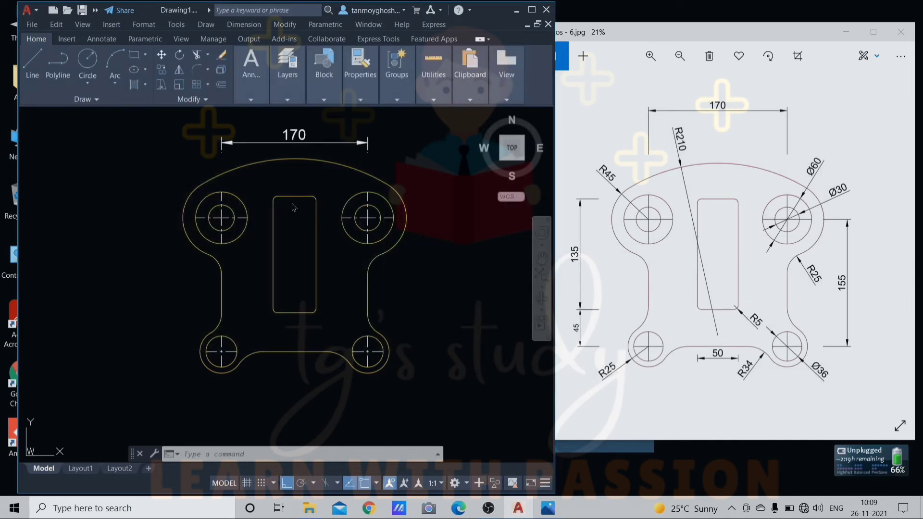
- Add the 155 right-side dimension and the 50 slot-width dimension
middle_drag(290, 224, 285, 240)
key(Escape)
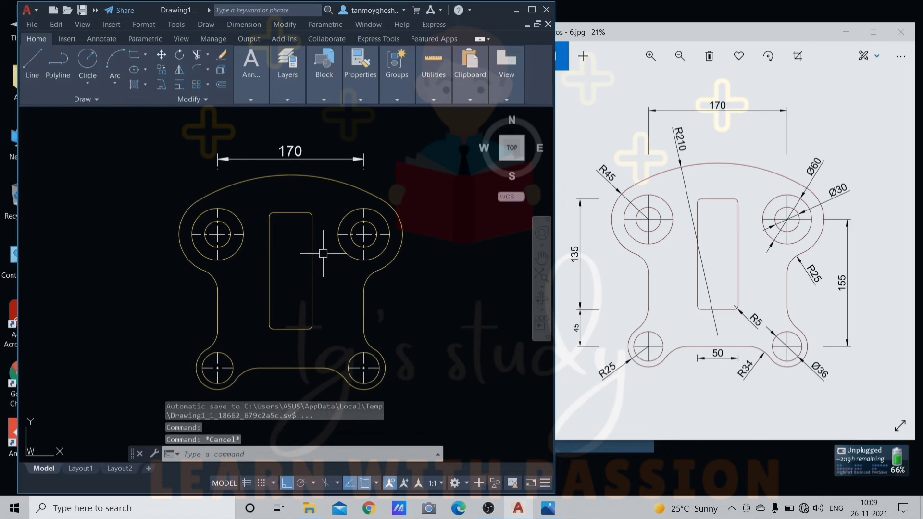
key(Escape)
key(Escape)
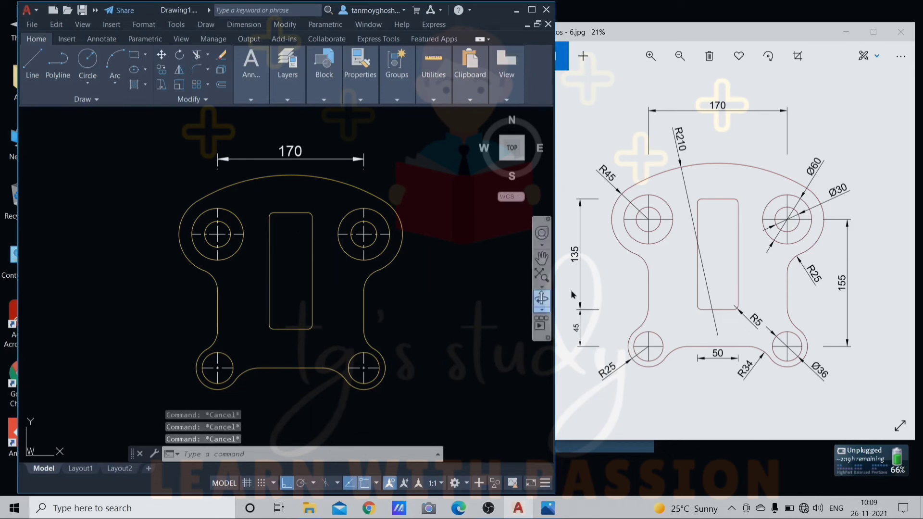
text(DL)
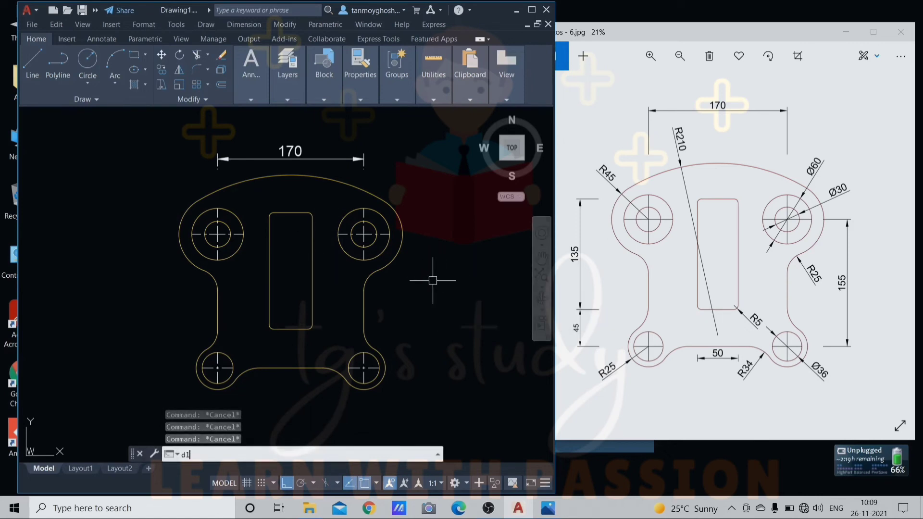
text(I)
key(Return)
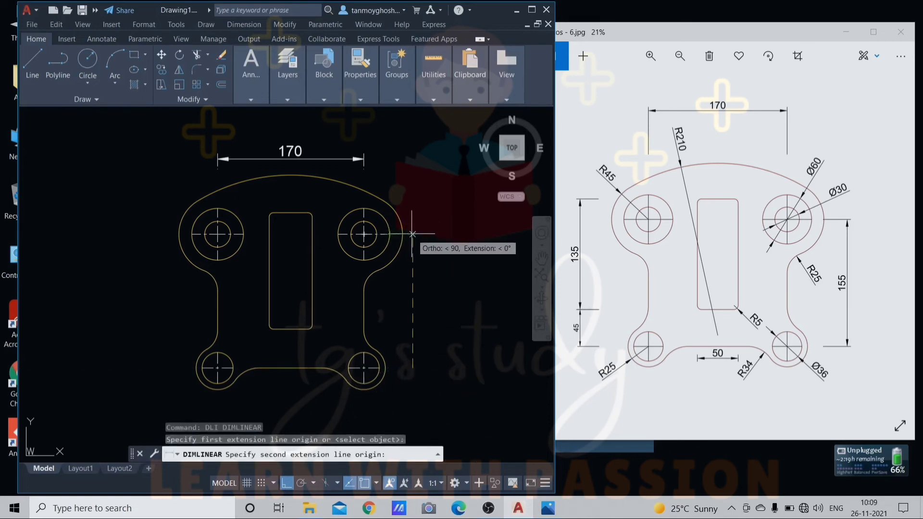
click(409, 232)
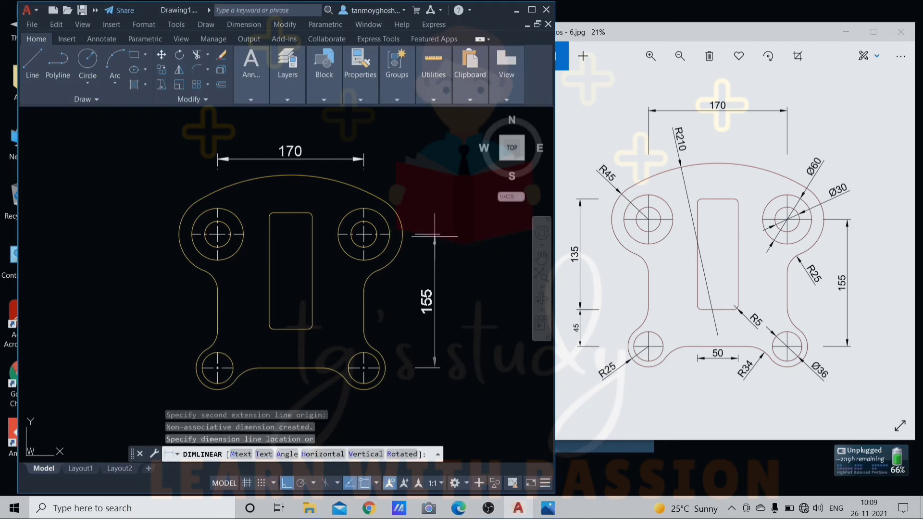
click(435, 235)
text(dli)
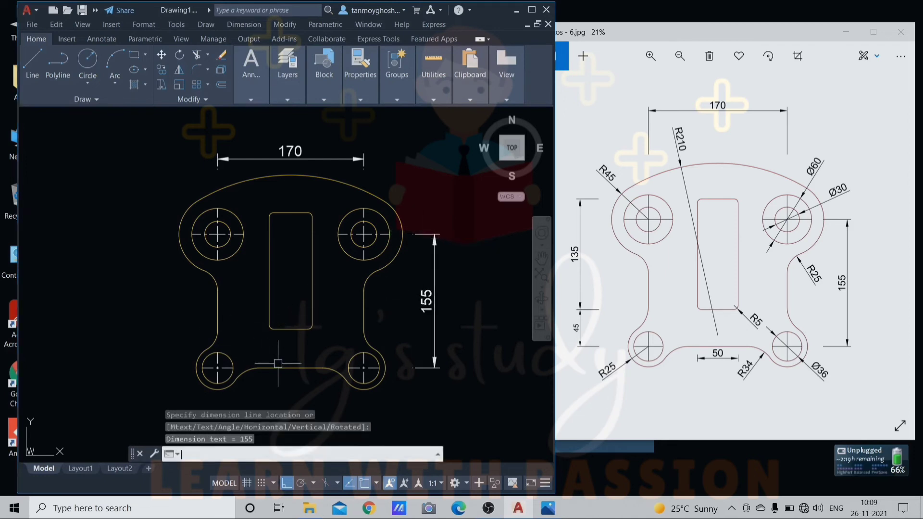
key(Return)
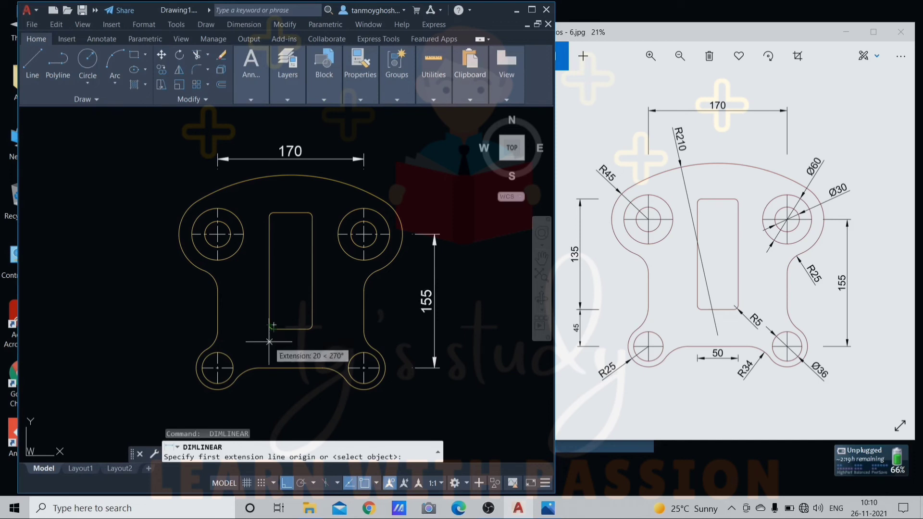
click(269, 288)
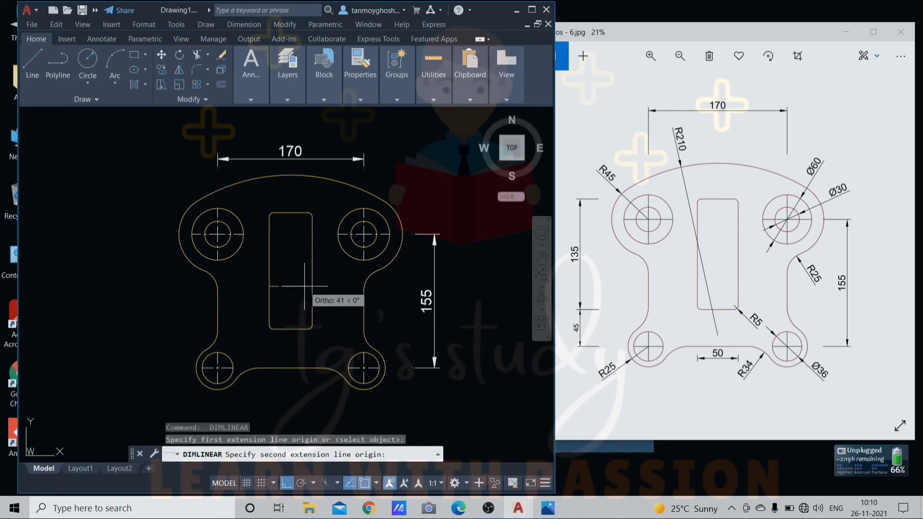
click(312, 289)
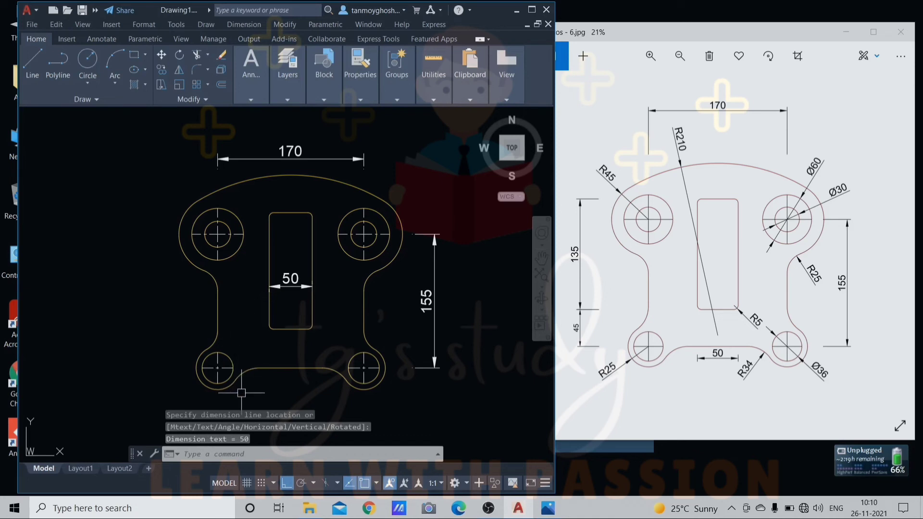
- Add the stacked vertical 45 and 135 dimensions left of the plate
key(Return)
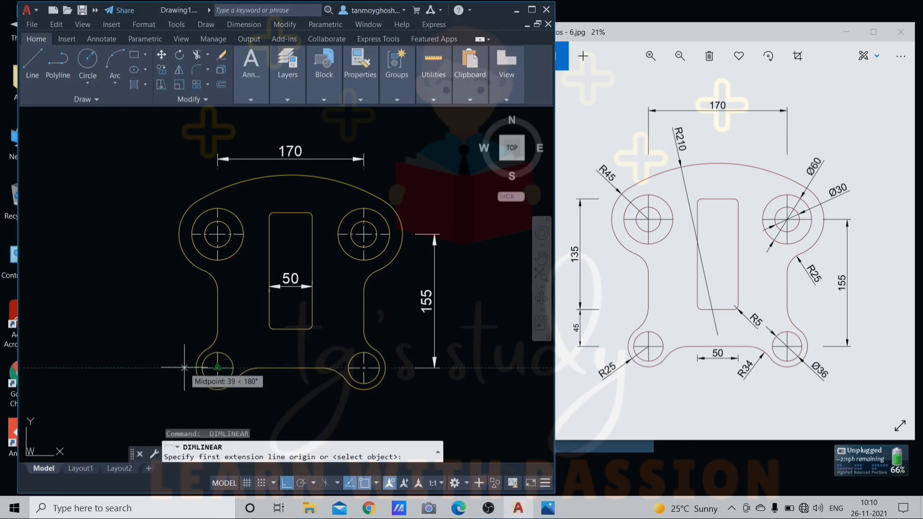
click(217, 367)
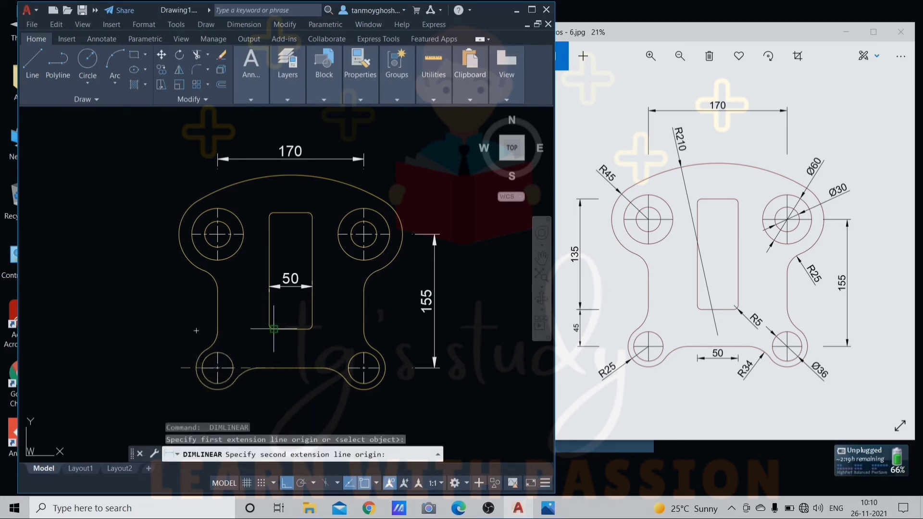
click(196, 330)
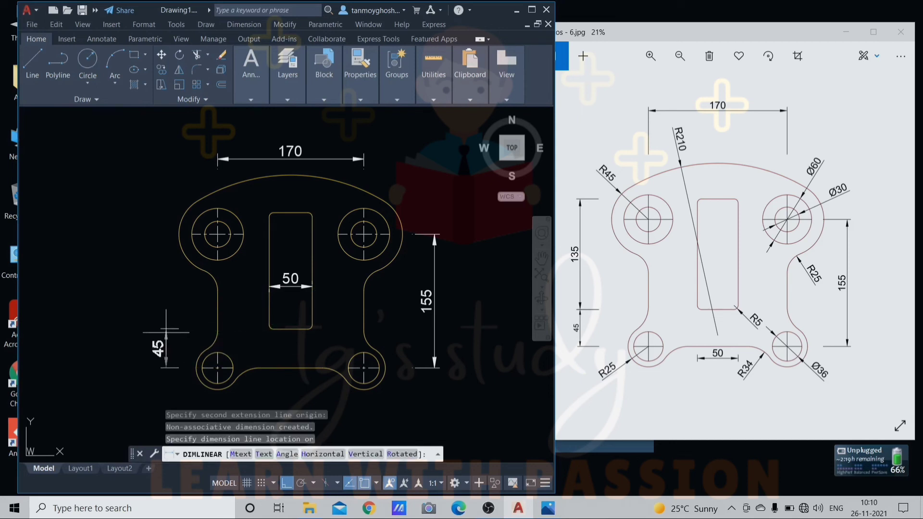
click(164, 338)
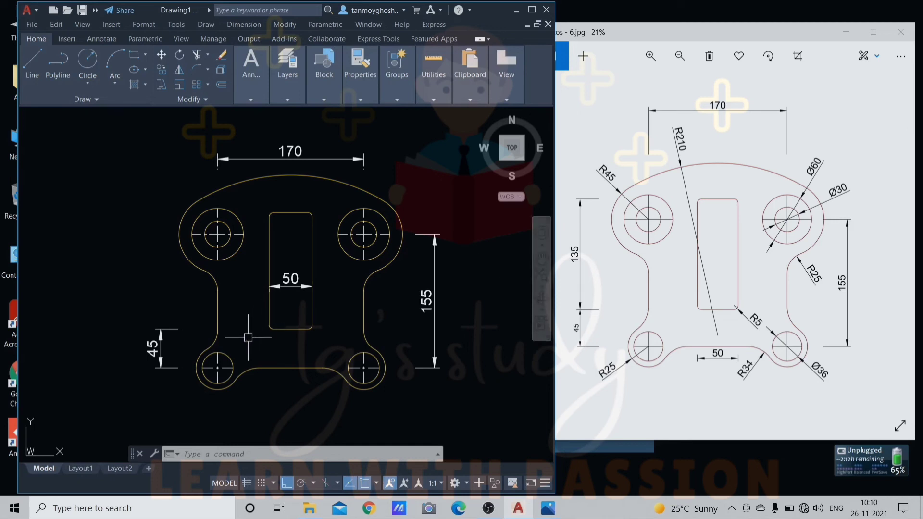
text(d)
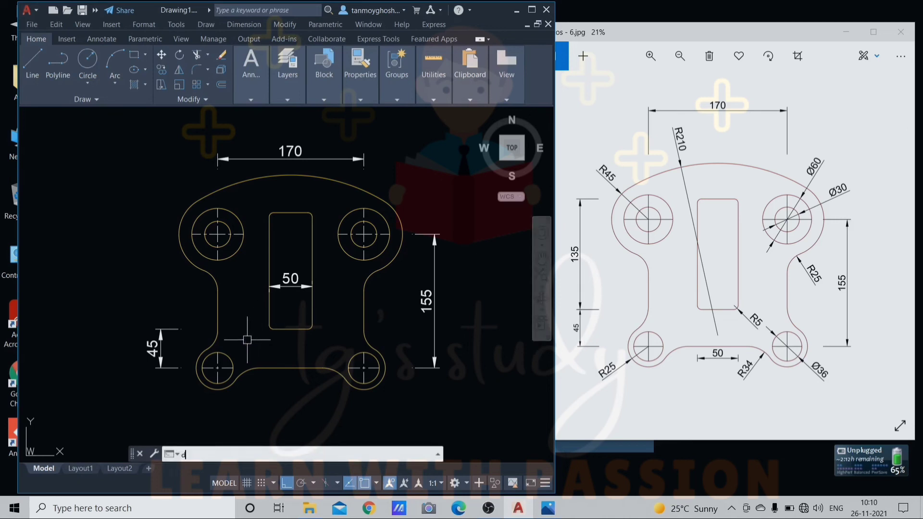
text(li)
key(Return)
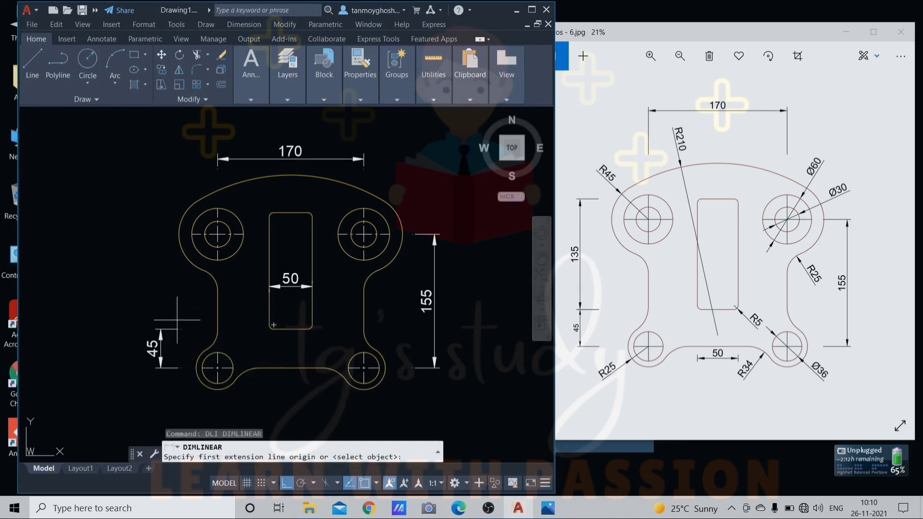
click(180, 234)
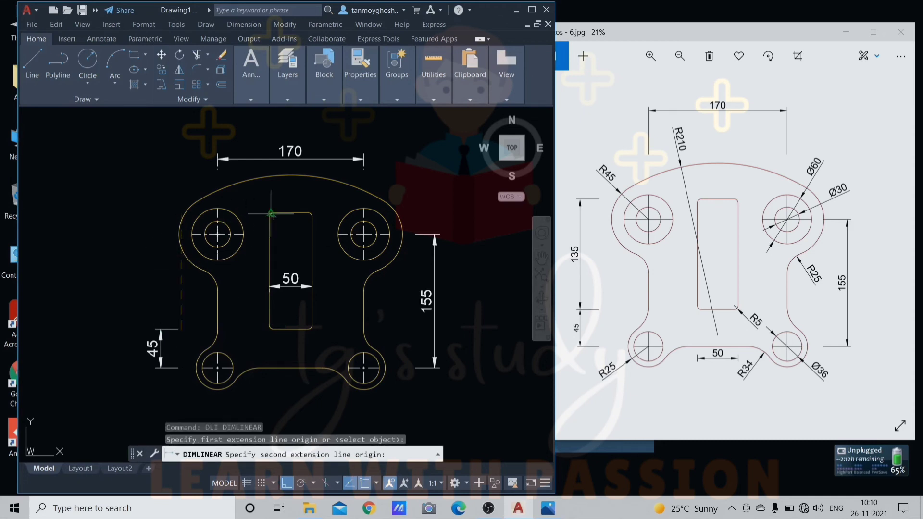
click(180, 211)
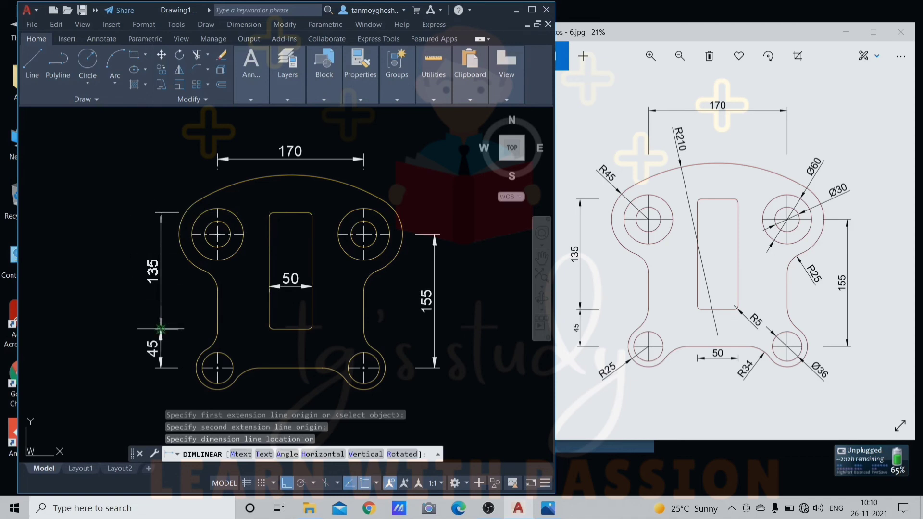
click(160, 329)
key(Escape)
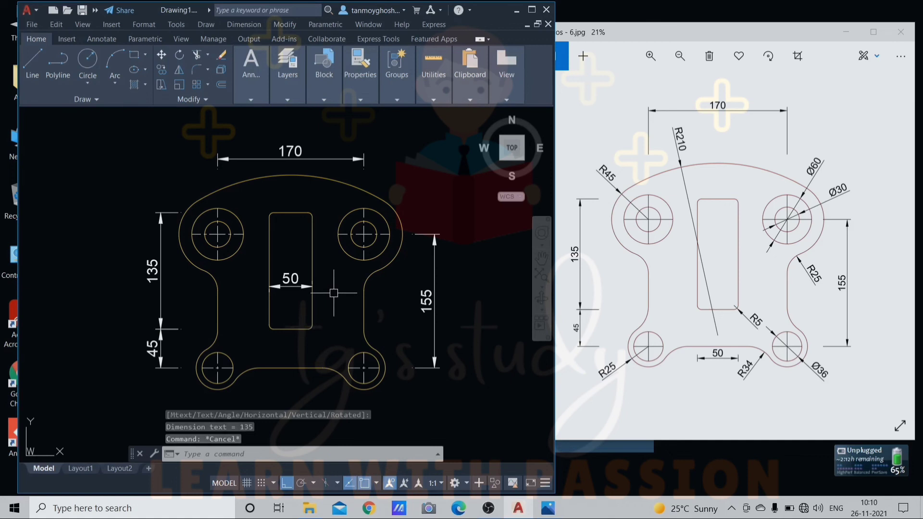
key(Escape)
key(Escape)
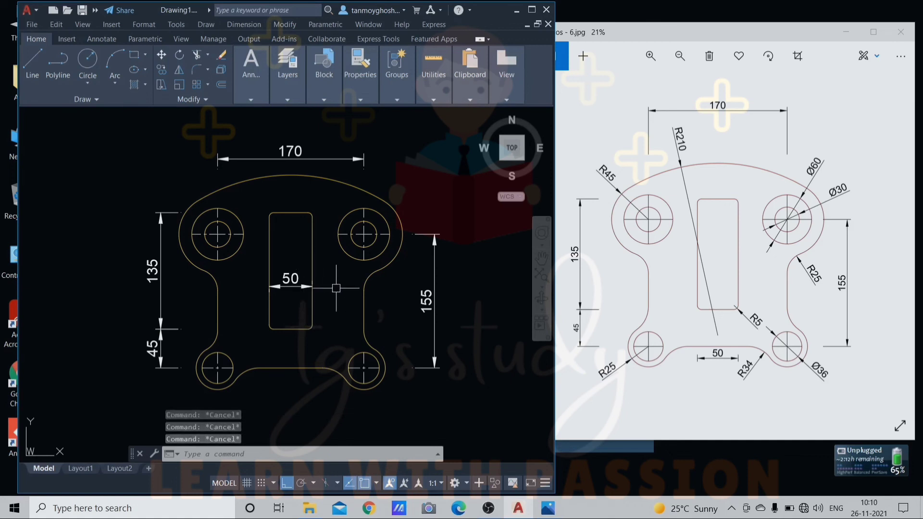
- Add radius dimensions R45 upper-left, R210 on the top arc and R25 on the right fillet
text(dra)
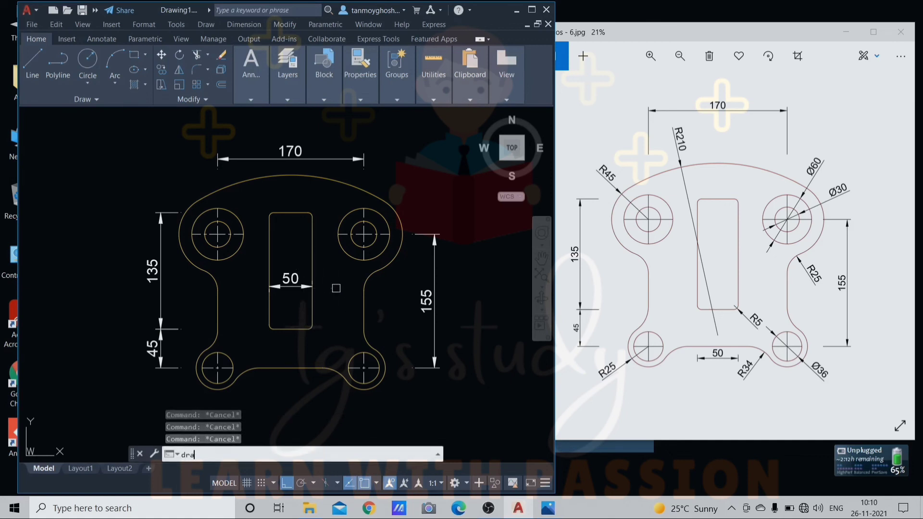
key(Return)
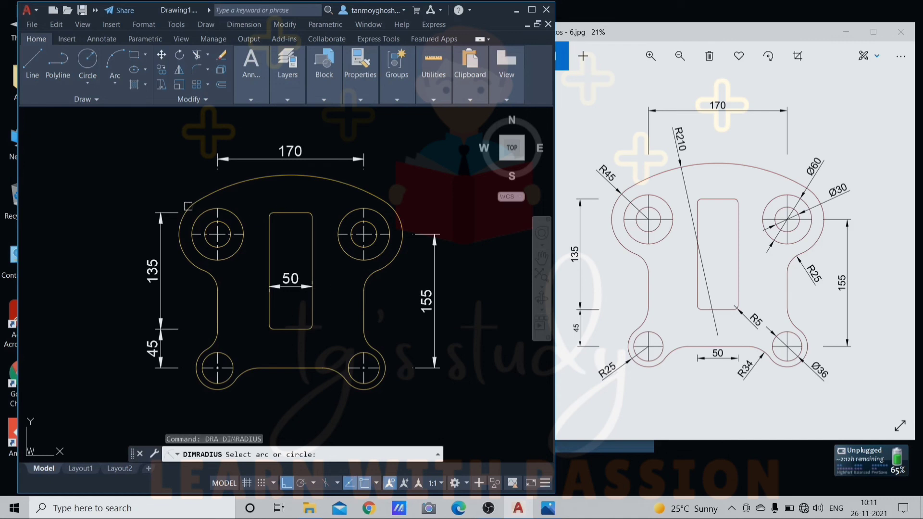
click(188, 206)
click(143, 171)
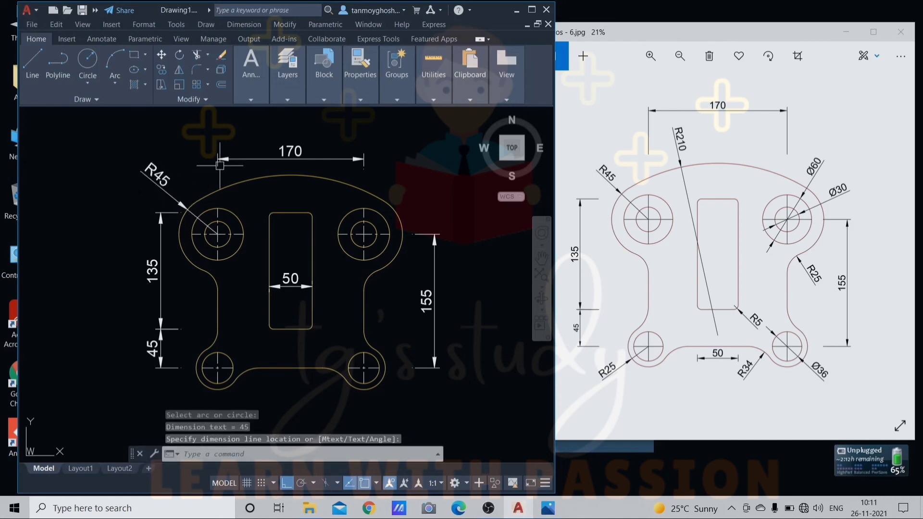
key(Return)
click(250, 182)
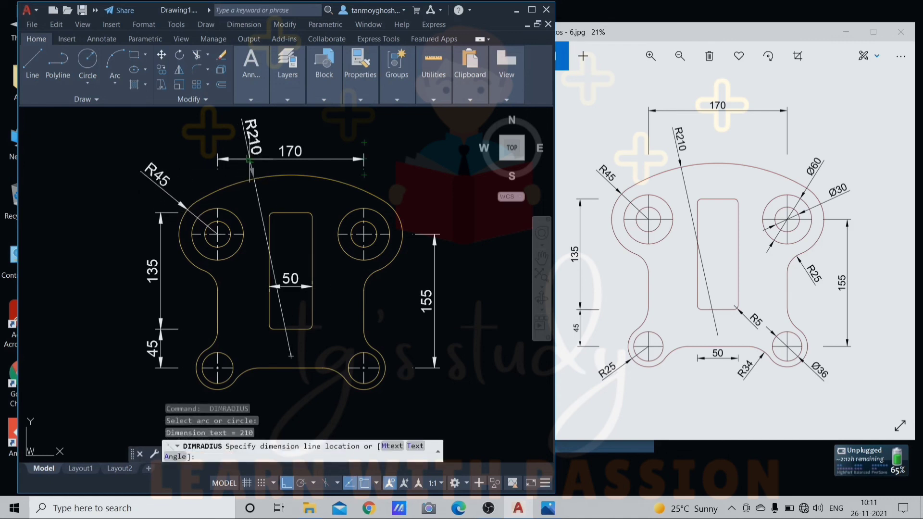
click(244, 155)
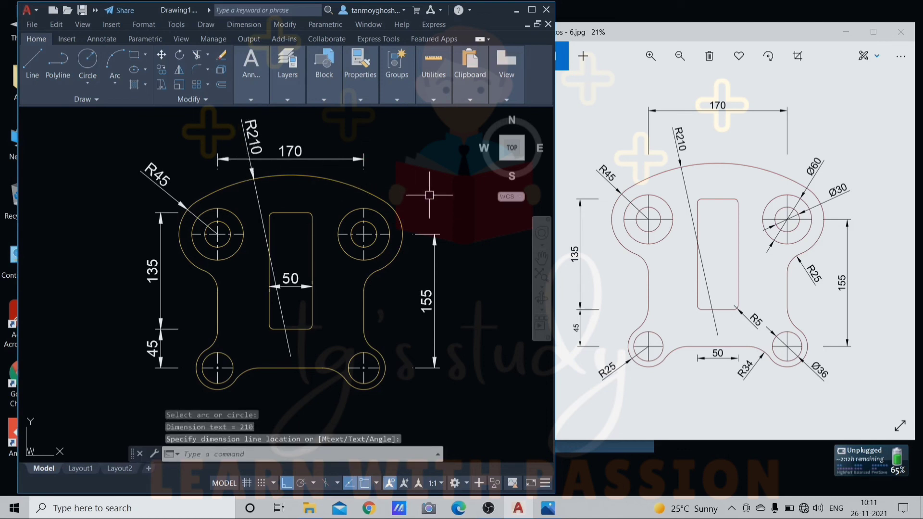
key(Return)
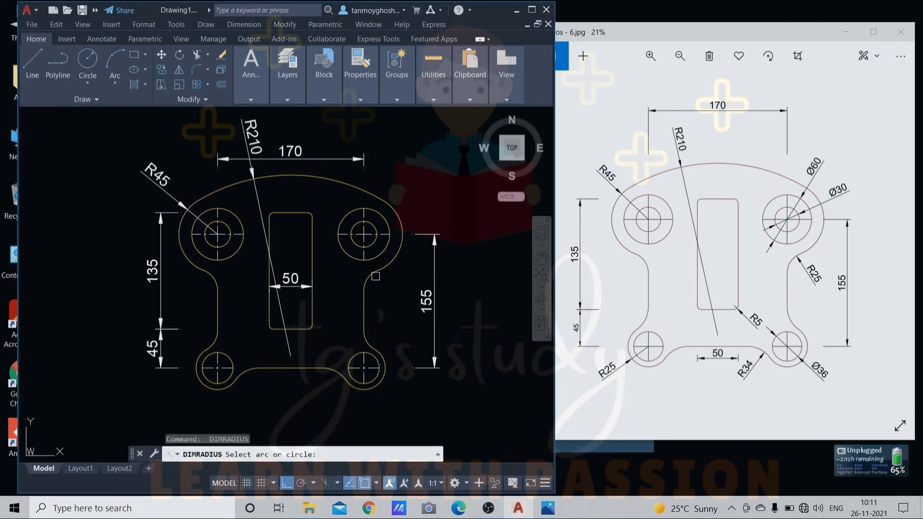
click(376, 276)
click(398, 300)
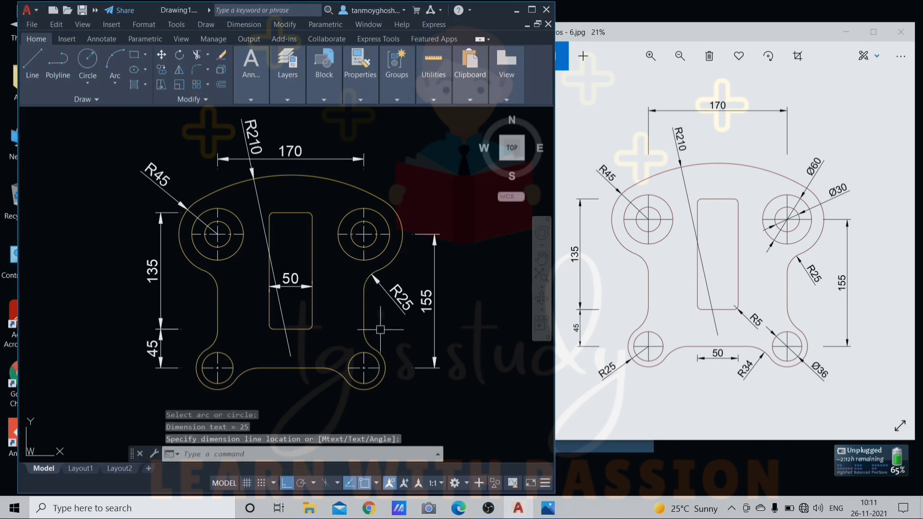
- Label the slot's small corner fillet with an R5 radius dimension
key(Return)
click(308, 328)
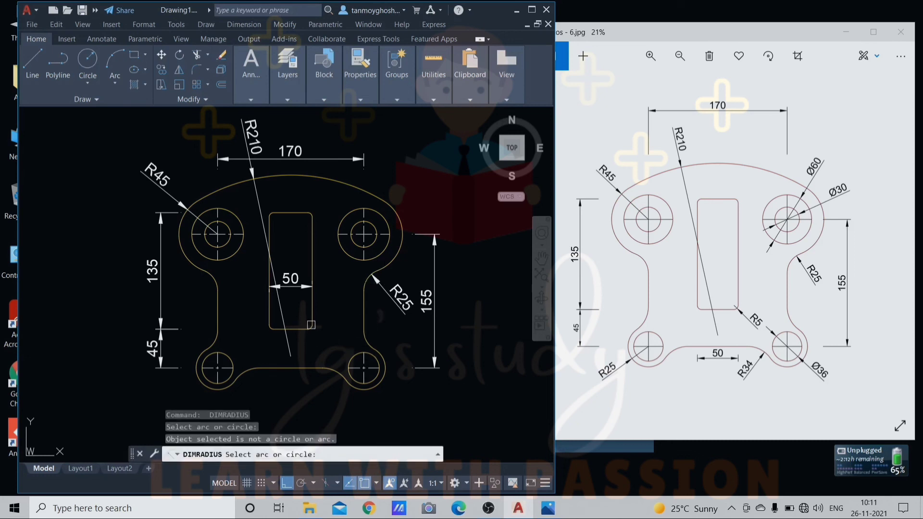
scroll(309, 329, up, 4)
click(309, 327)
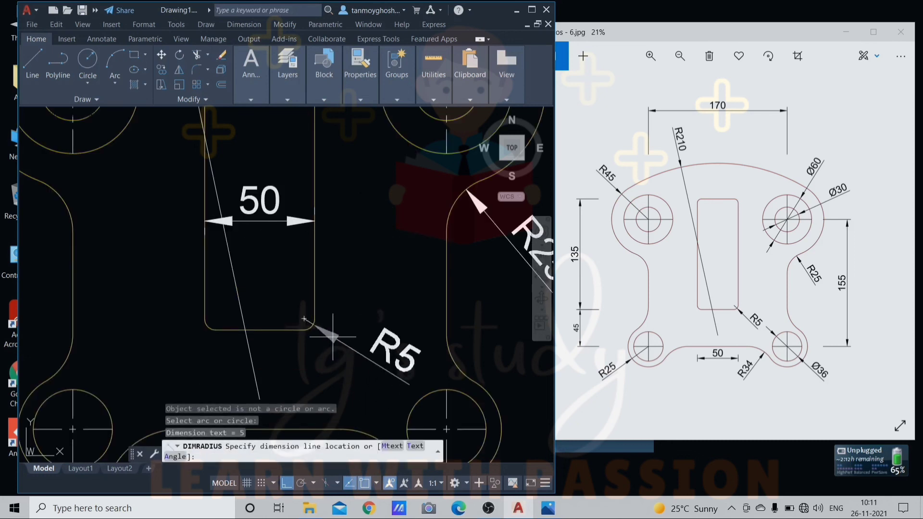
click(406, 372)
scroll(348, 318, down, 2)
scroll(308, 380, down, 2)
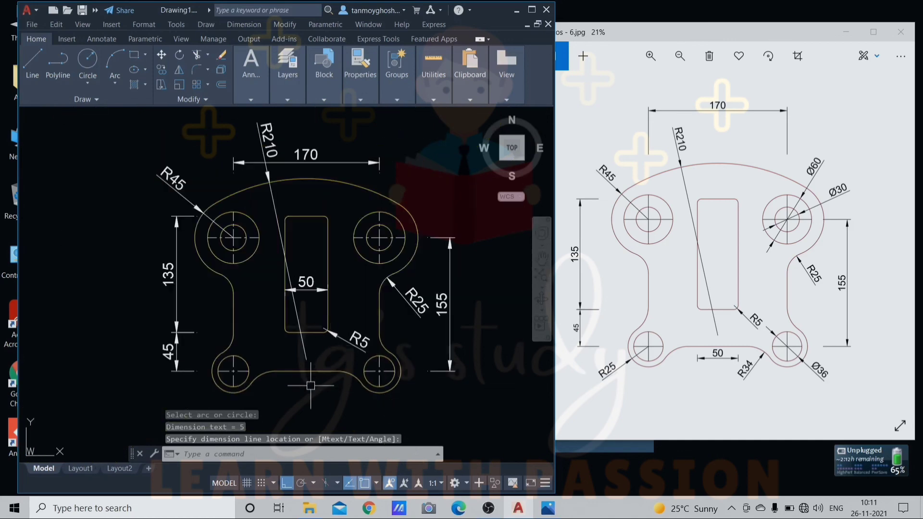
scroll(309, 383, up, 2)
middle_drag(309, 383, 316, 323)
- Add the R34 bottom fillet and R25 lower-left arc radius dimensions
key(Return)
scroll(385, 335, up, 4)
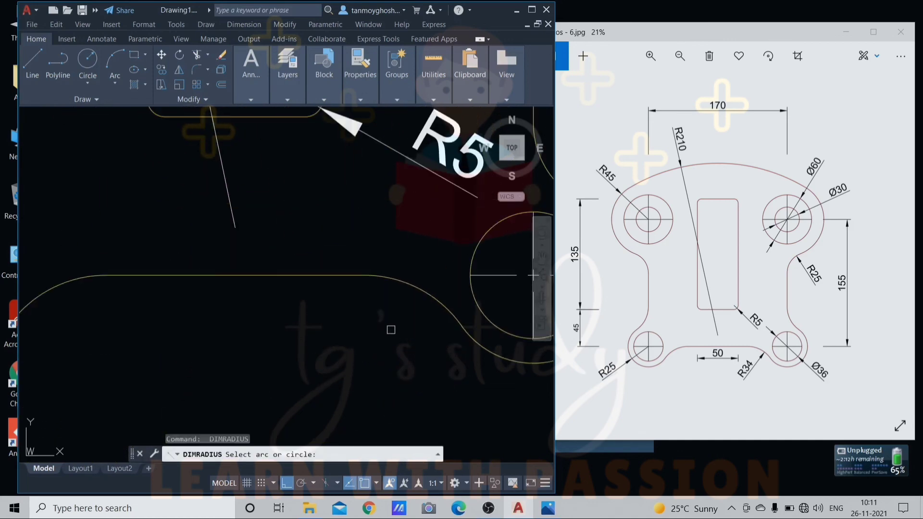
scroll(427, 302, down, 3)
click(392, 309)
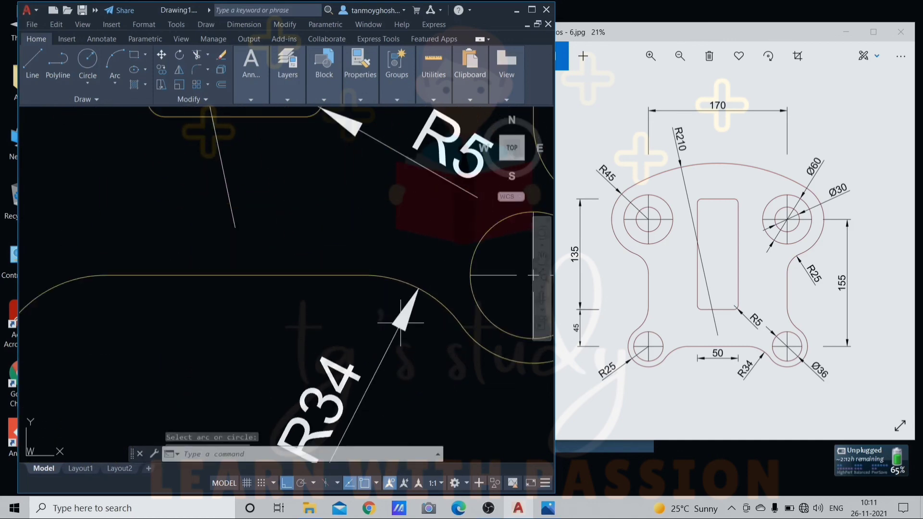
click(211, 344)
key(Return)
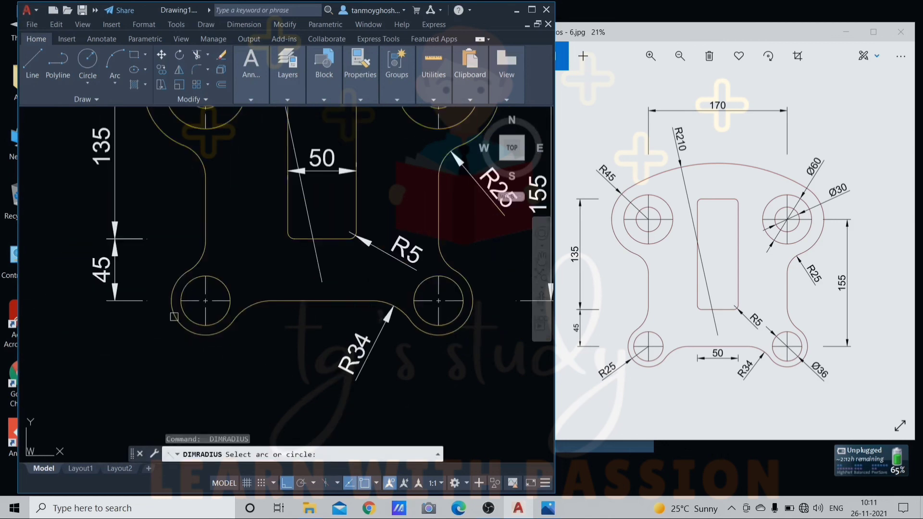
click(174, 314)
click(110, 339)
scroll(144, 331, down, 3)
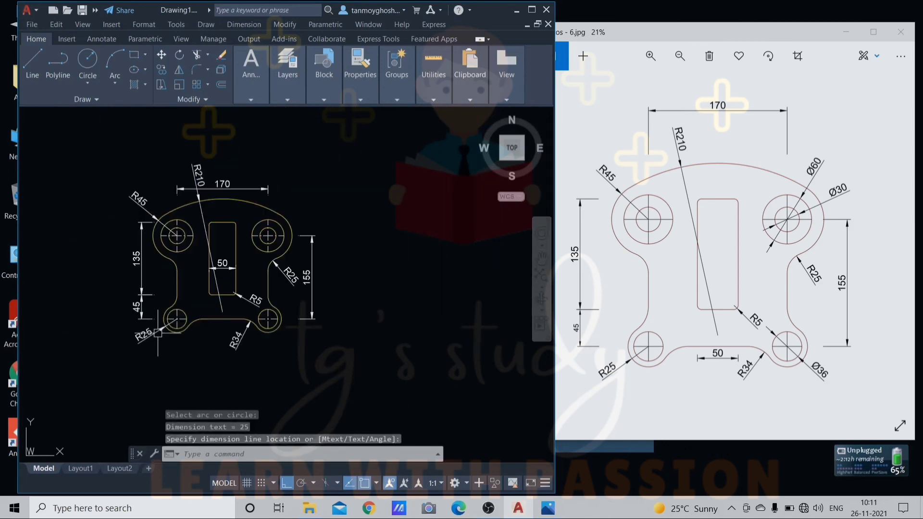
scroll(176, 314, up, 2)
middle_drag(177, 314, 245, 316)
key(Escape)
key(Escape)
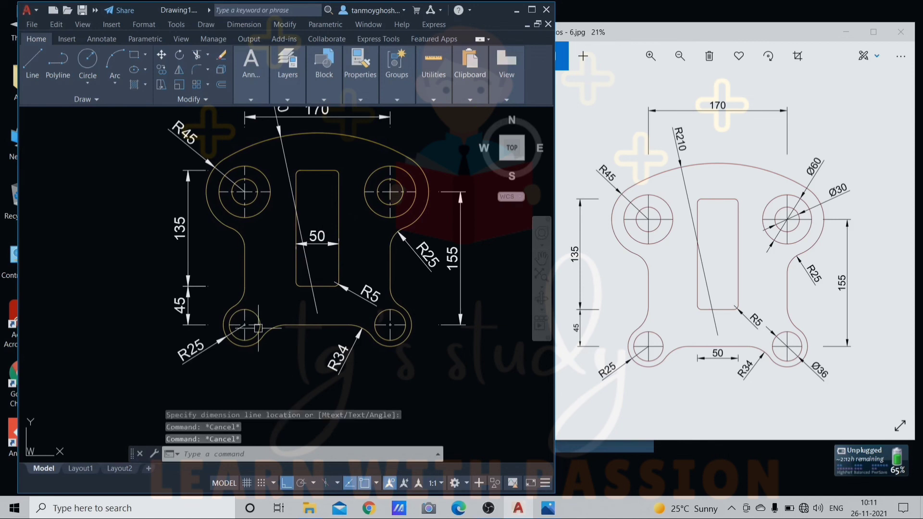
- Dimension the lower-right hole with a Ø36 diameter dimension
text(di)
key(Return)
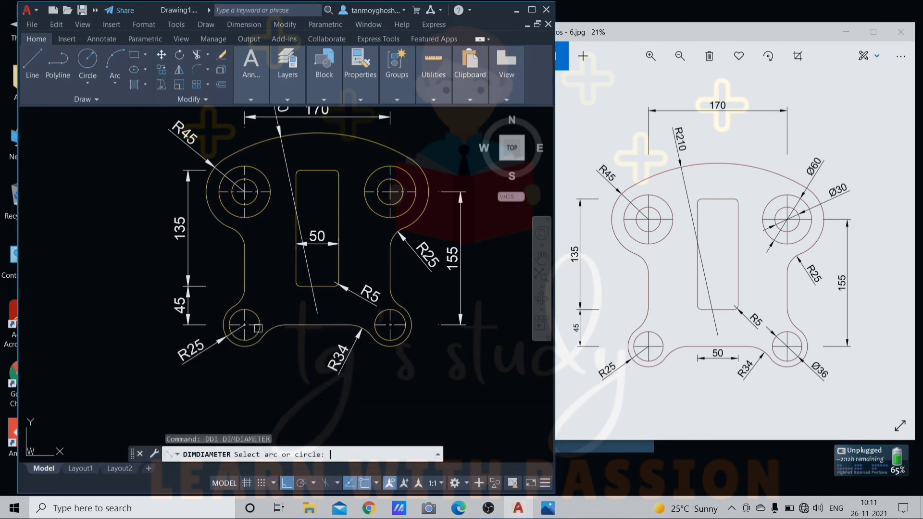
scroll(366, 340, up, 4)
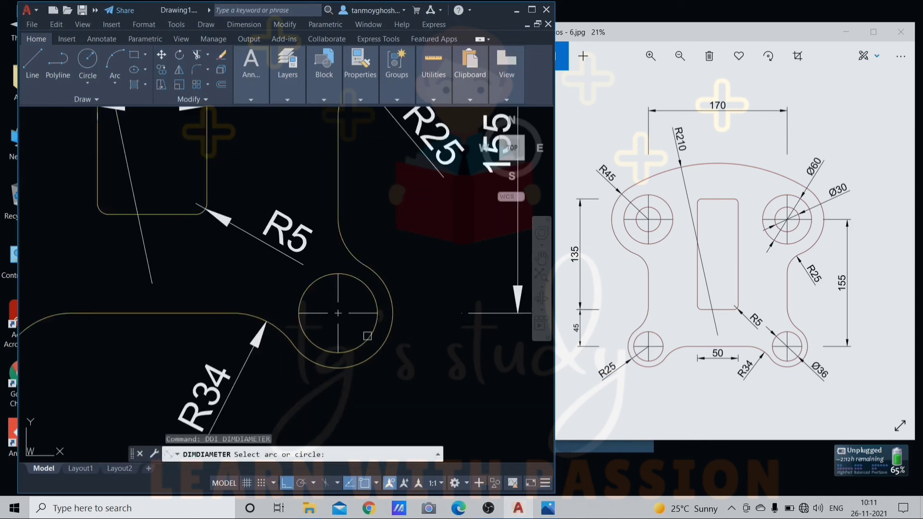
click(367, 335)
scroll(367, 336, down, 2)
click(397, 371)
scroll(404, 371, down, 2)
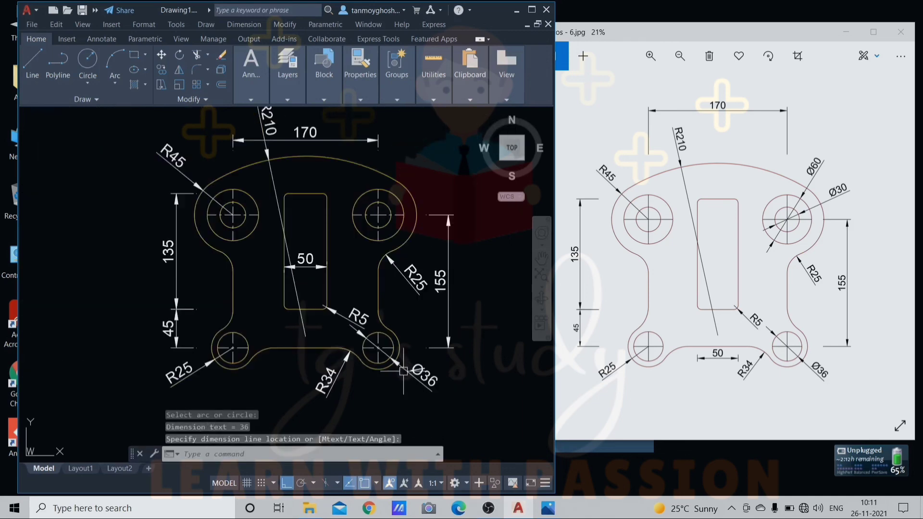
scroll(394, 163, up, 2)
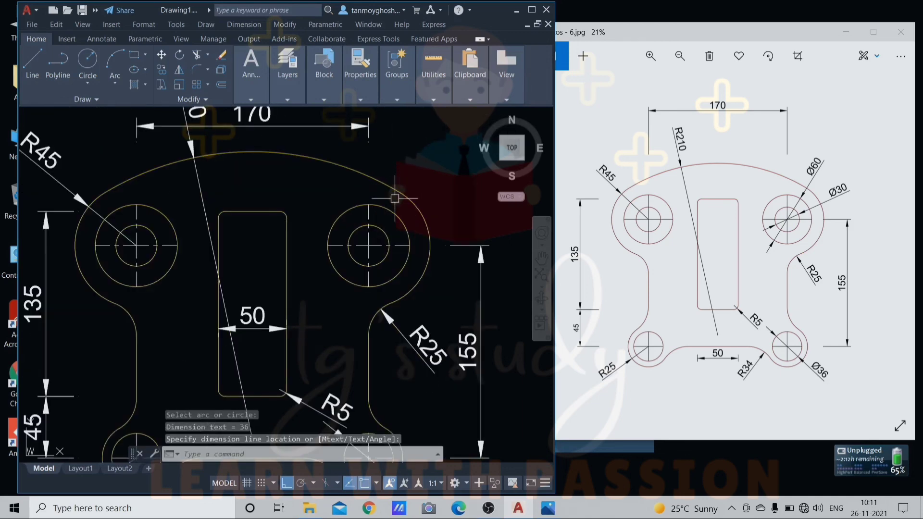
- Add Ø60 and Ø30 diameter dimensions to the upper-right circles
key(Return)
click(391, 210)
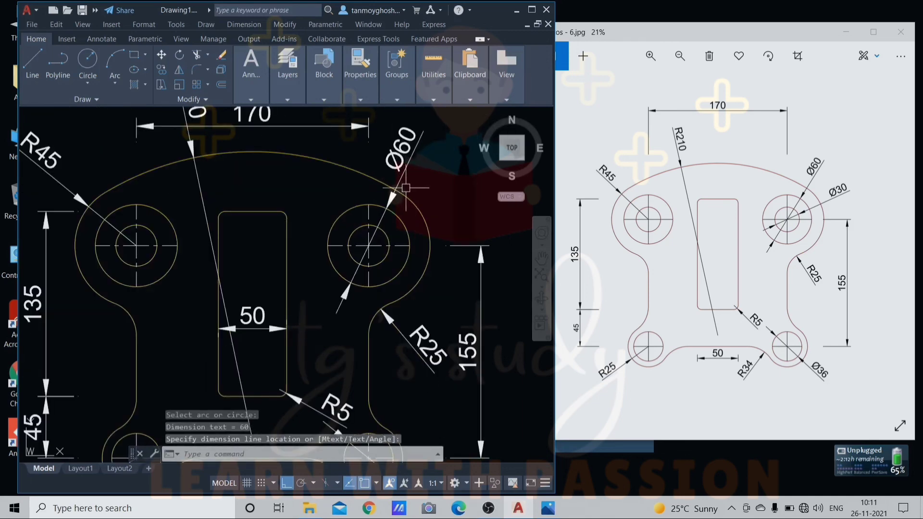
click(405, 188)
key(Return)
click(385, 233)
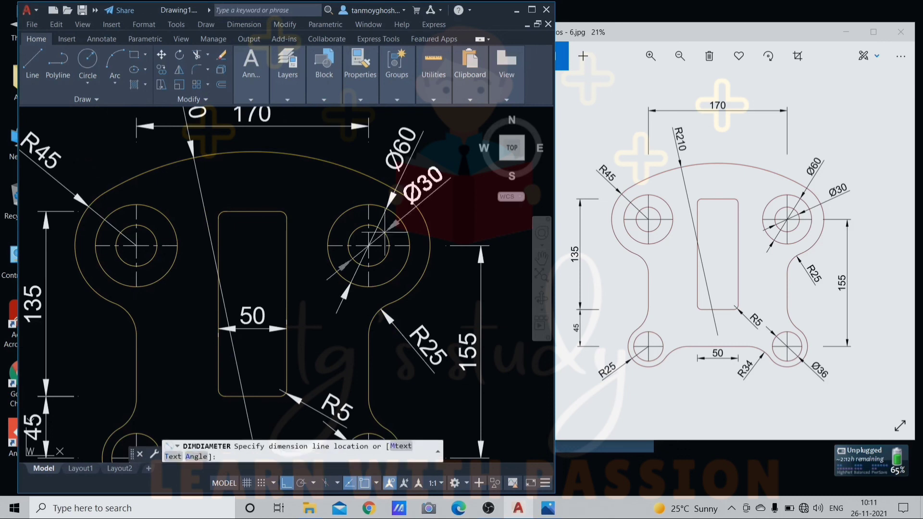
click(454, 213)
scroll(424, 201, down, 2)
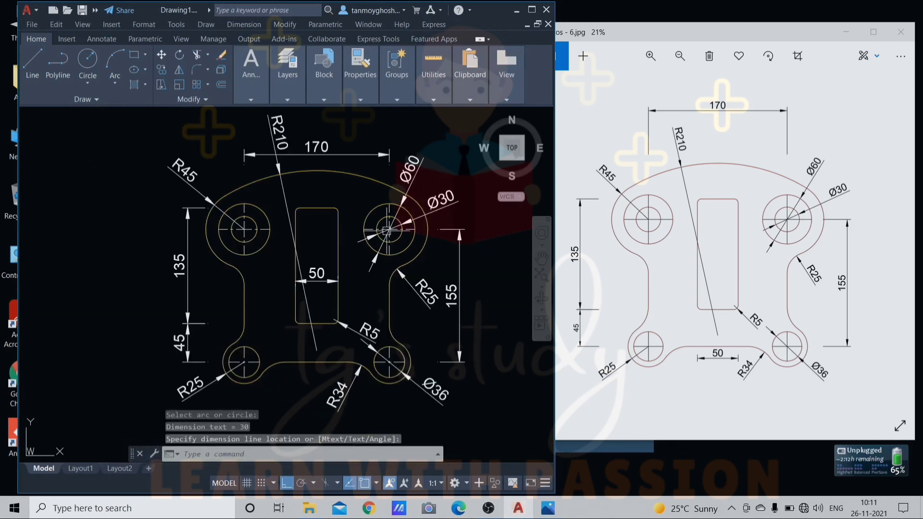
scroll(384, 212, down, 2)
scroll(384, 211, up, 2)
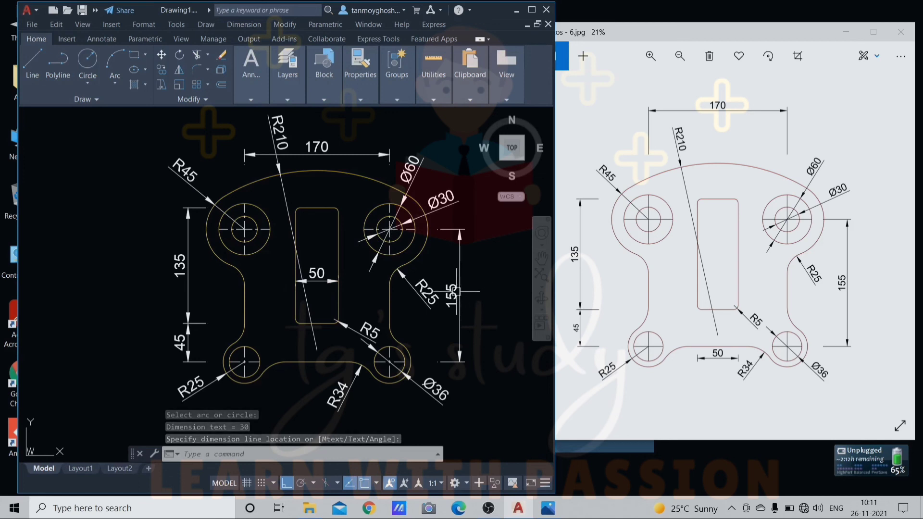